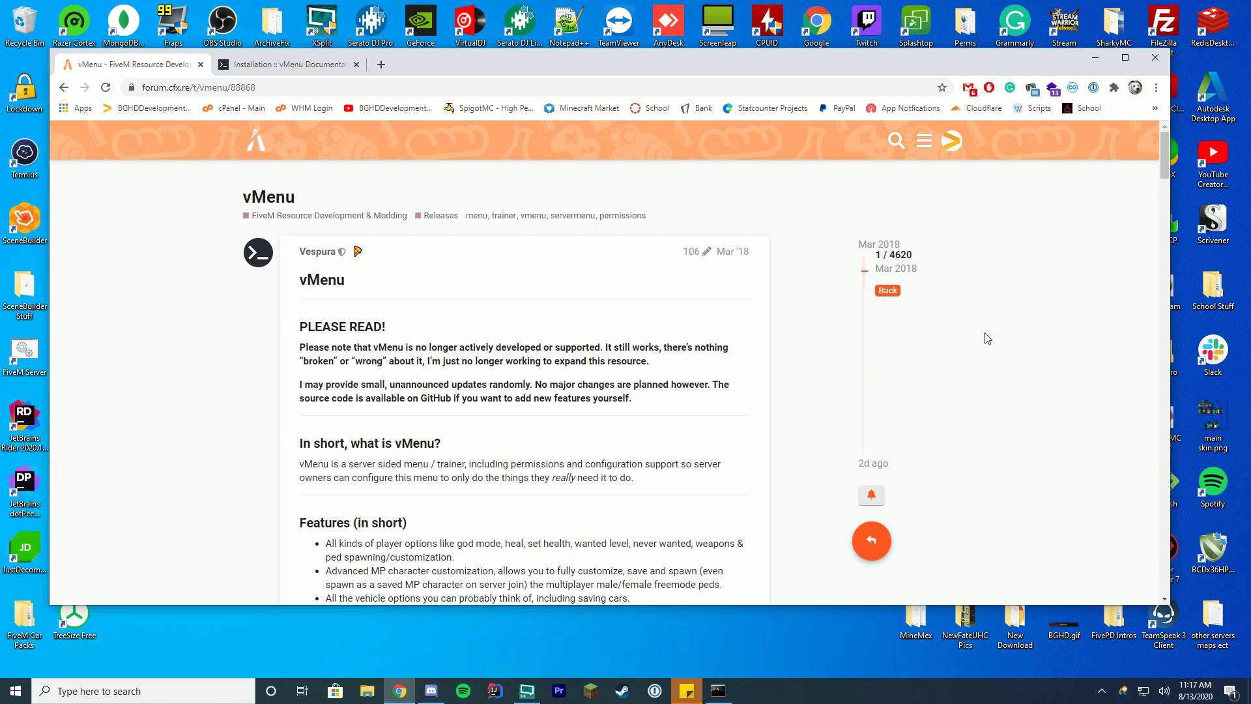
# Read through the vMenu forum post and the vMenu Installation documentation page
pyautogui.scroll(-3, 818, 287)
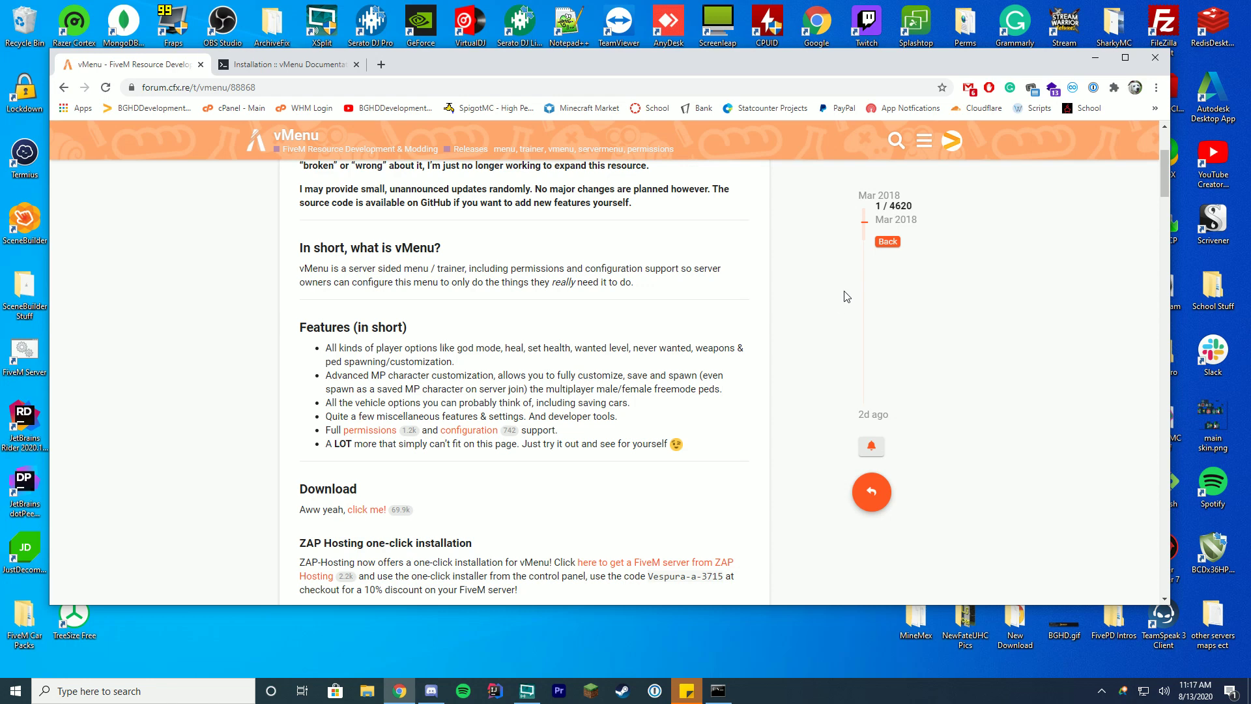
pyautogui.scroll(-1, 854, 293)
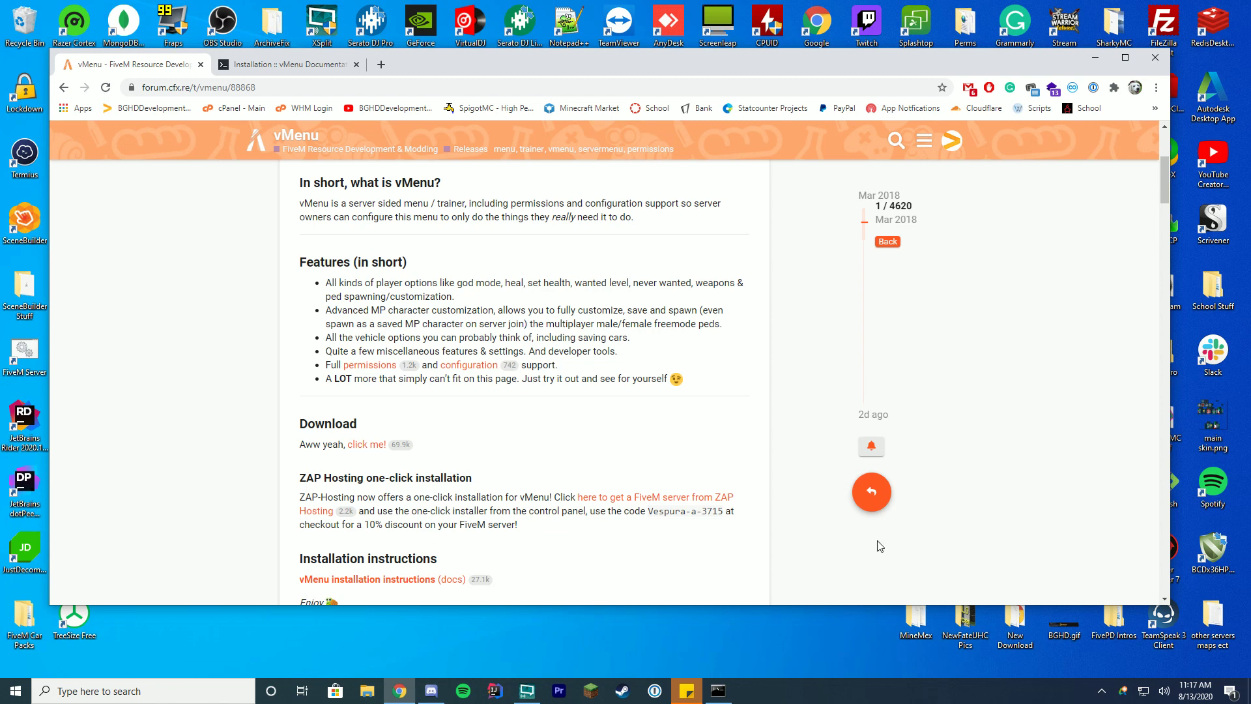
pyautogui.scroll(-3, 804, 377)
pyautogui.scroll(2, 815, 341)
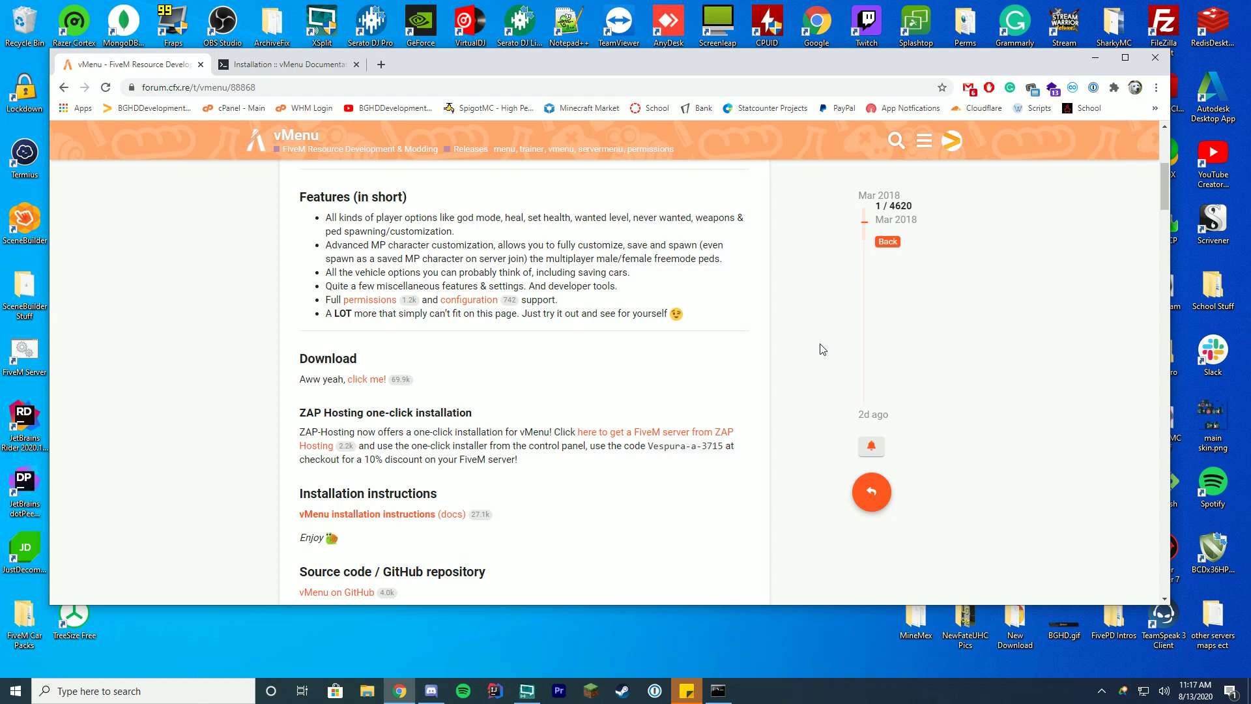
pyautogui.scroll(-5, 811, 293)
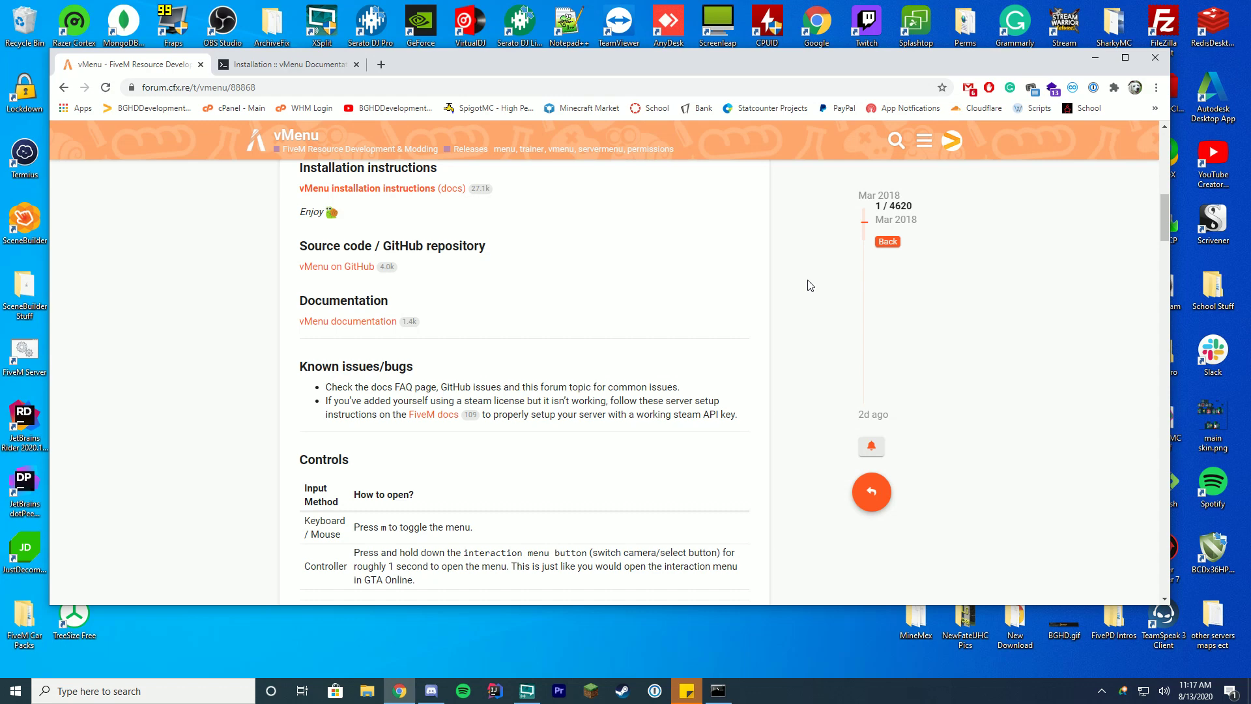
pyautogui.scroll(-3, 808, 307)
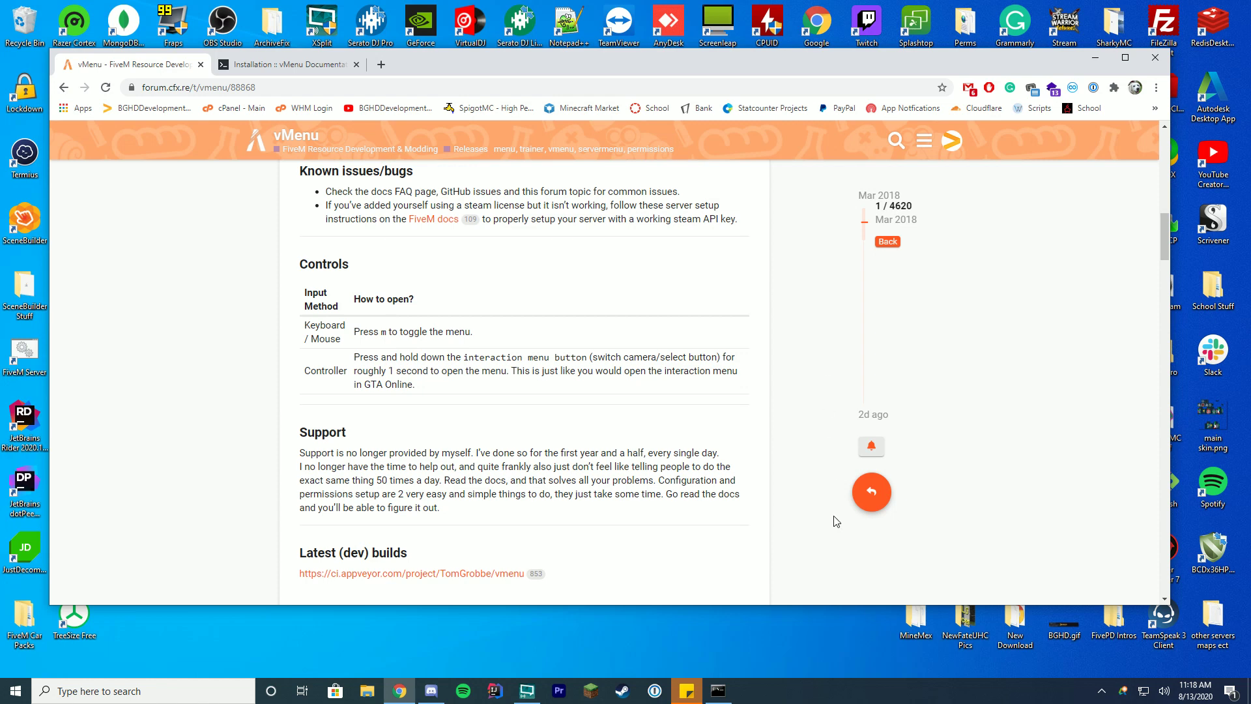
pyautogui.scroll(3, 833, 550)
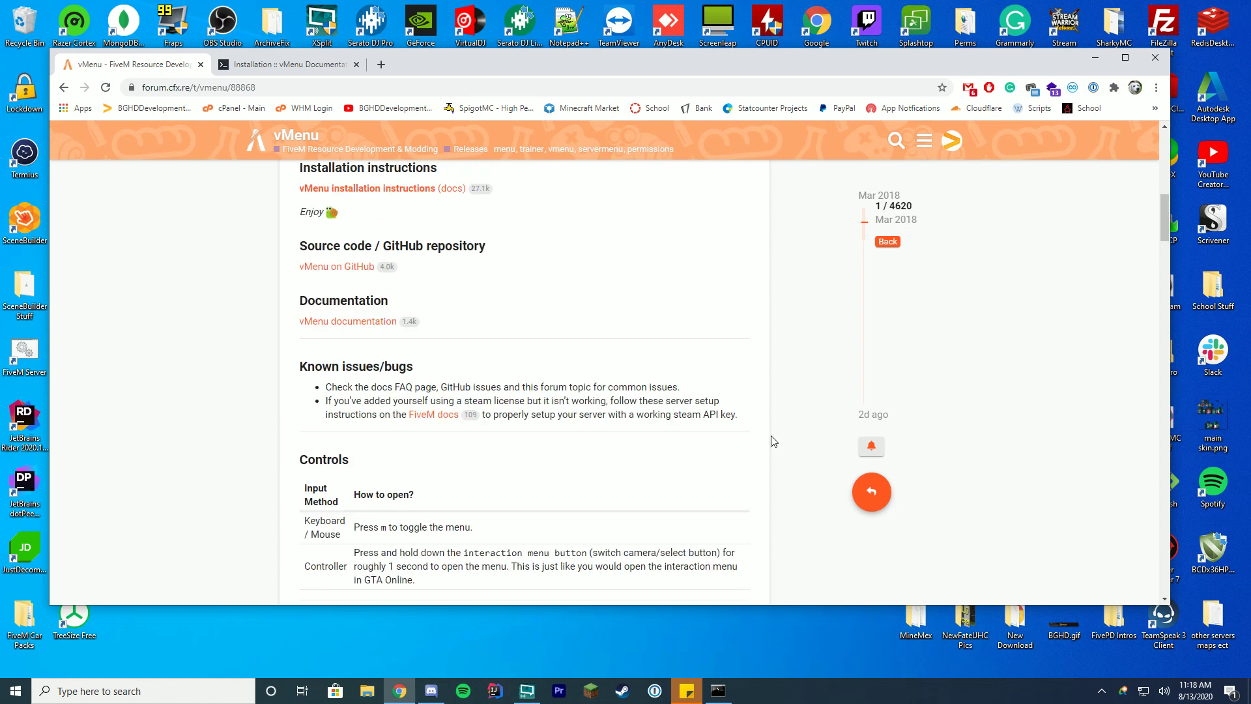
pyautogui.click(299, 67)
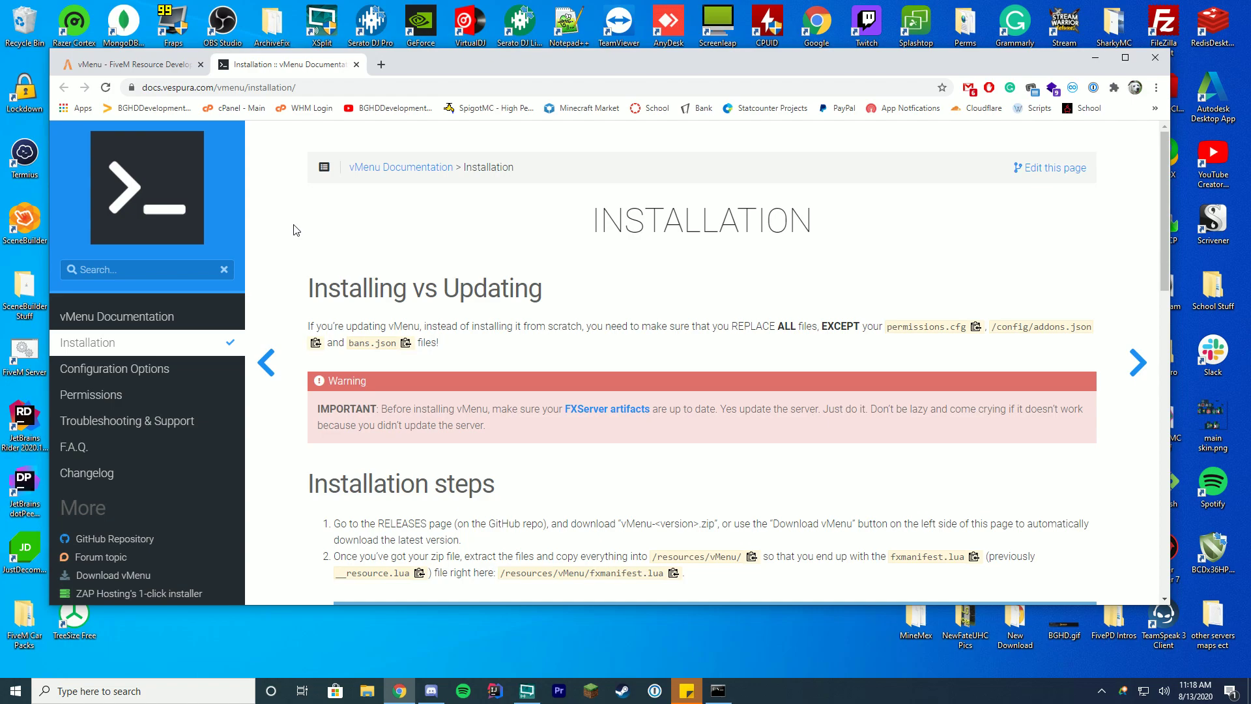
pyautogui.scroll(-20, 361, 272)
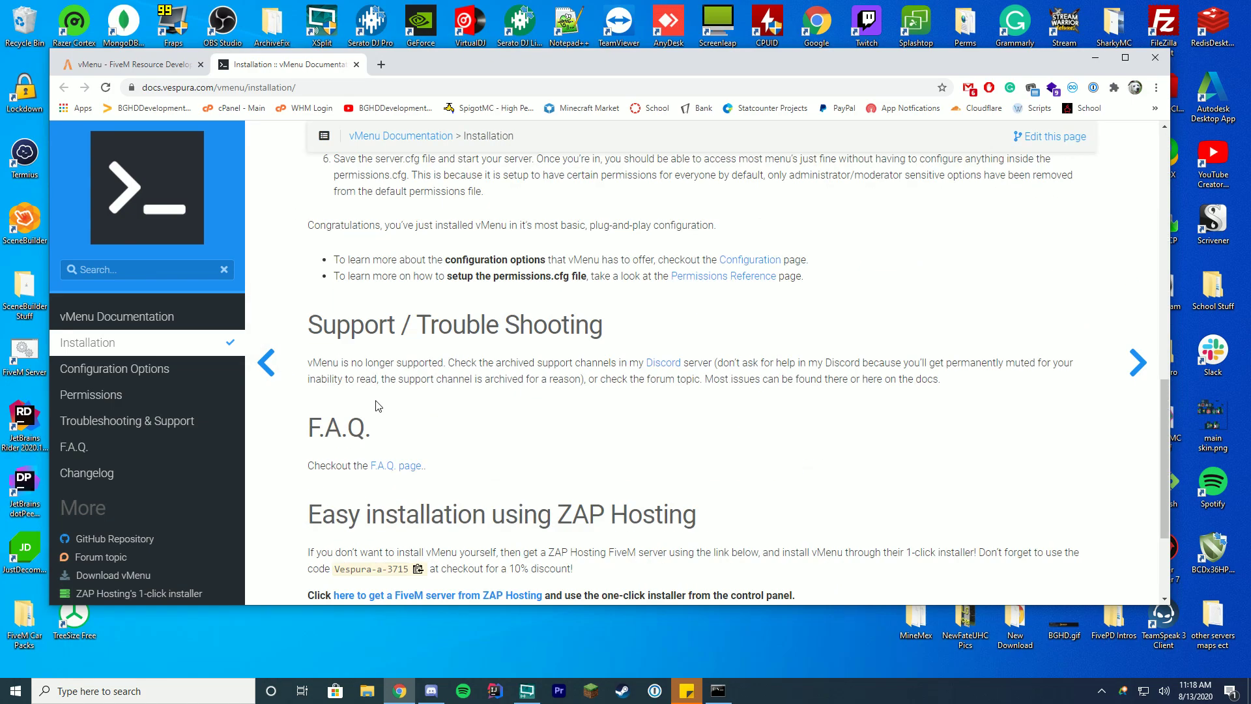
pyautogui.scroll(20, 732, 578)
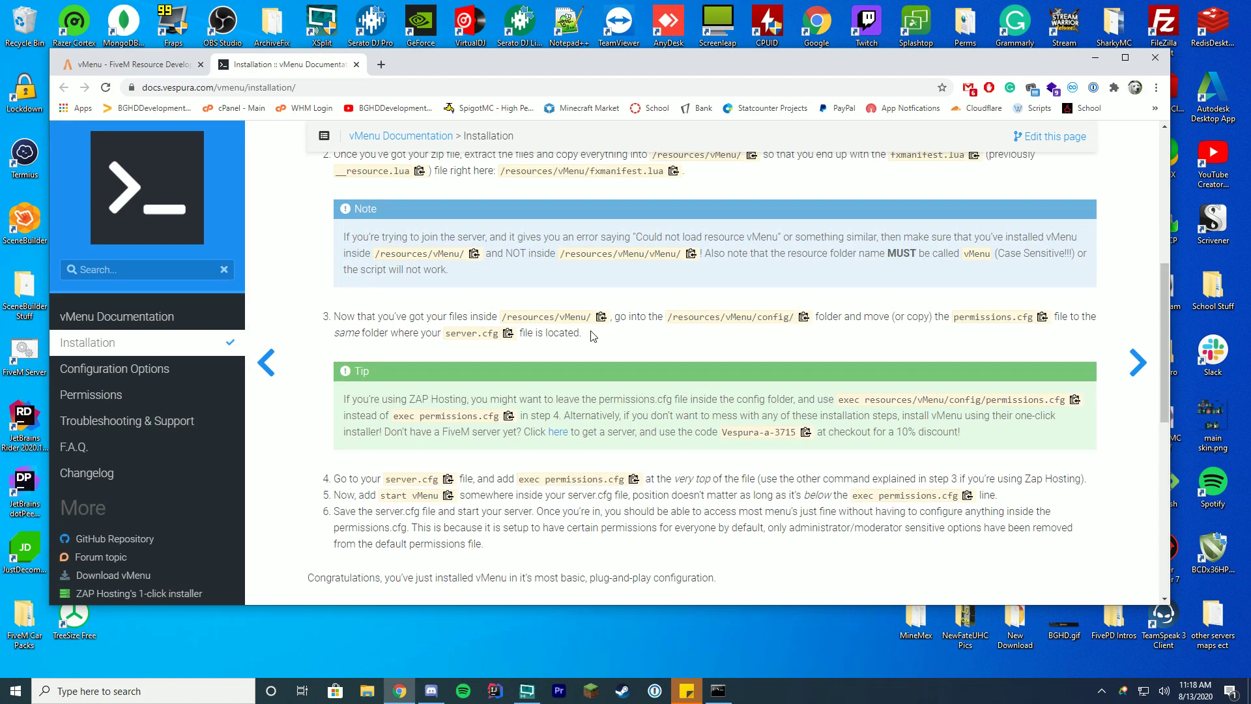
# Review the Permissions page of the vMenu documentation
pyautogui.click(127, 396)
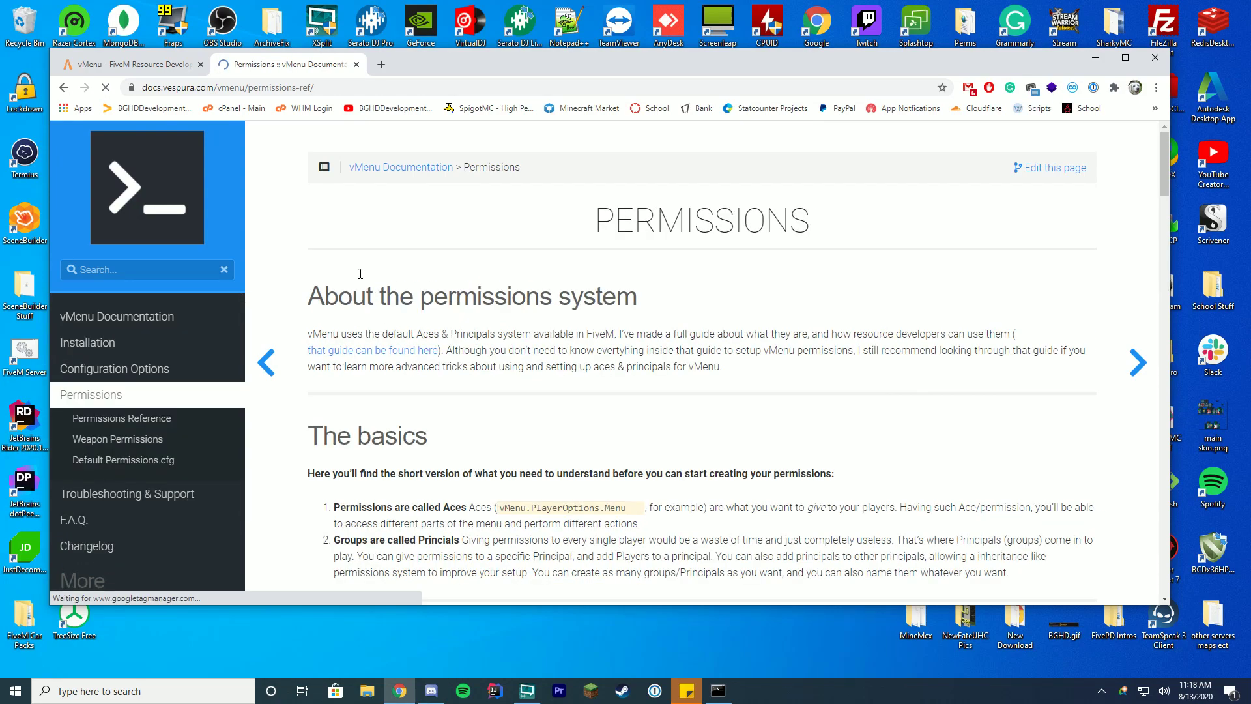
pyautogui.scroll(-4, 296, 207)
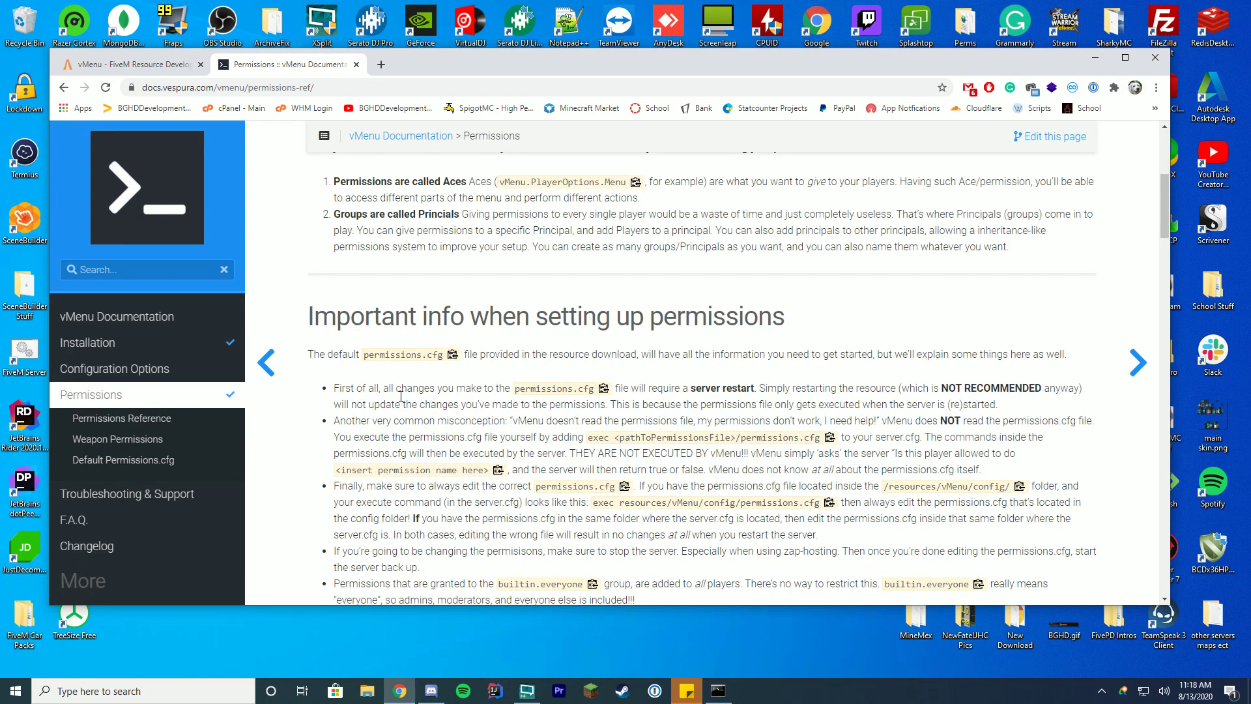
pyautogui.scroll(-10, 365, 339)
pyautogui.scroll(-4, 404, 381)
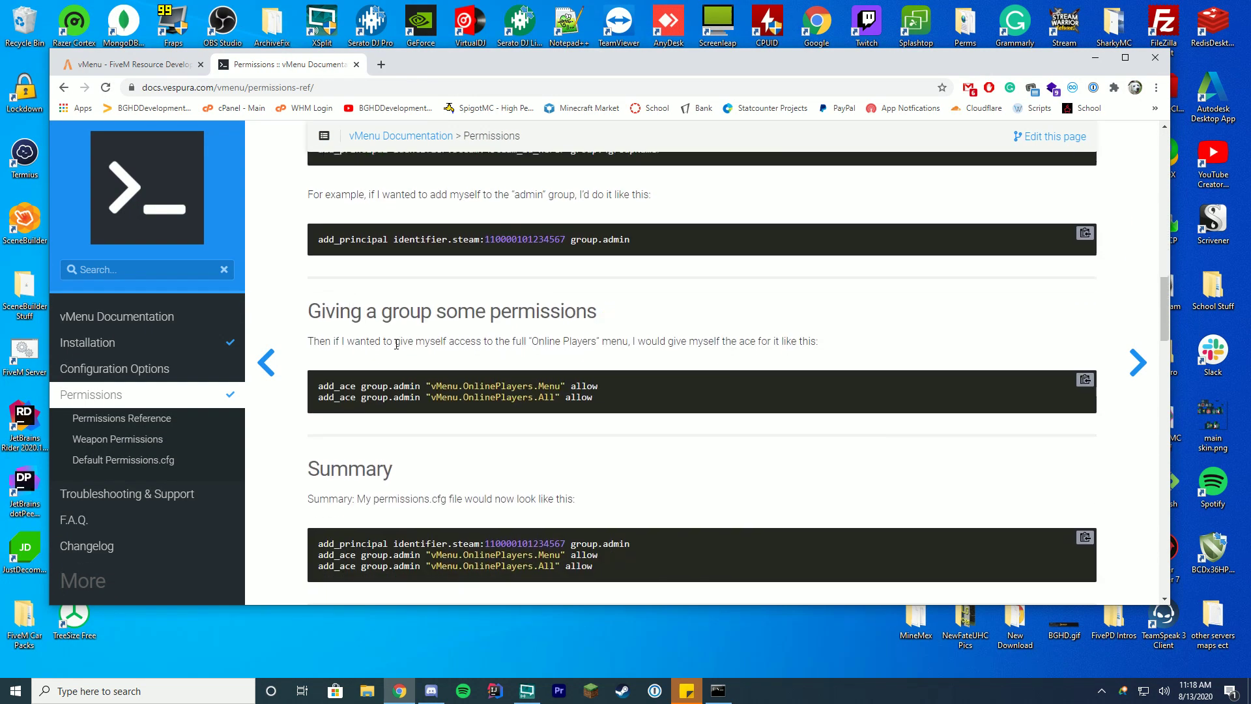
pyautogui.scroll(8, 303, 316)
pyautogui.scroll(6, 304, 316)
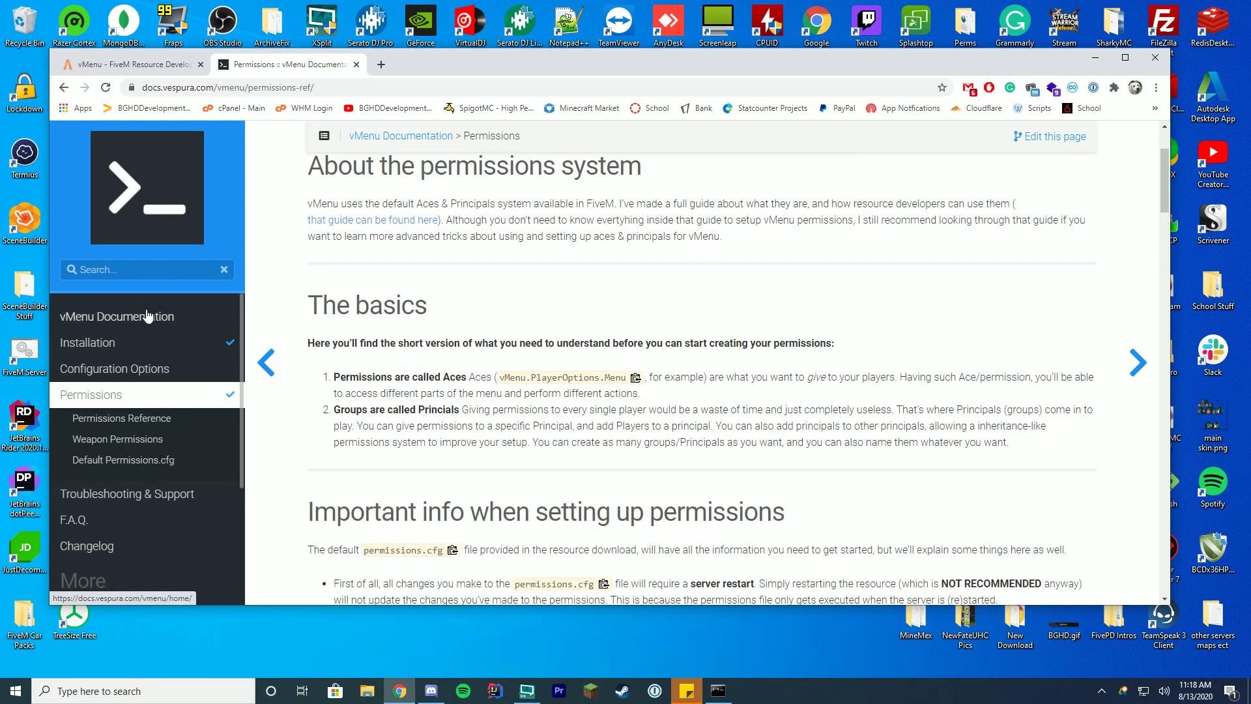
# Open the vMenu Documentation home page and skim it
pyautogui.click(149, 315)
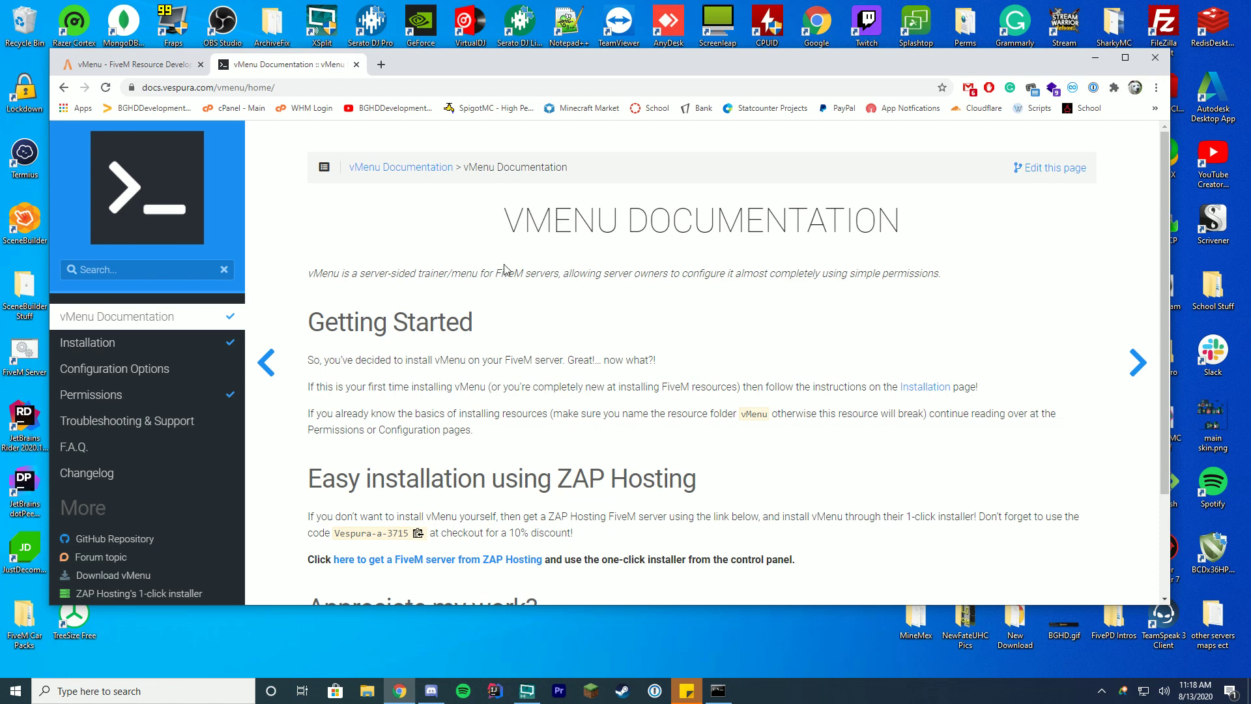
pyautogui.scroll(-2, 505, 270)
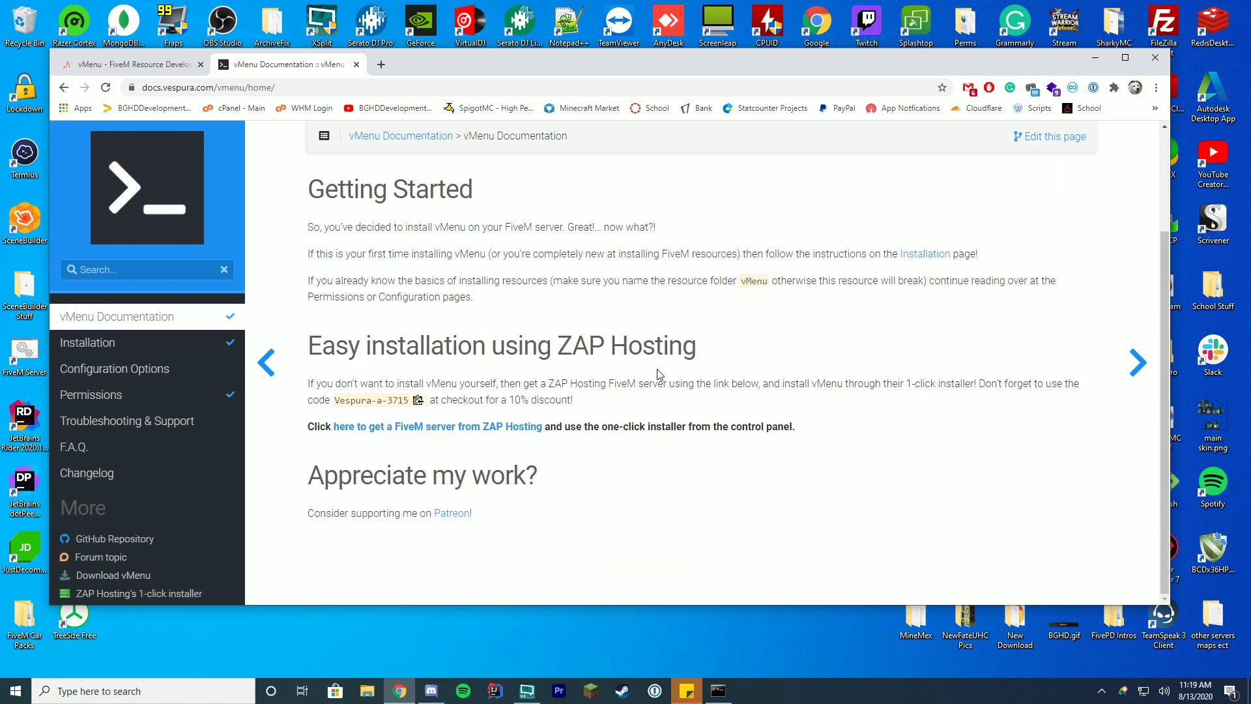
pyautogui.scroll(1, 660, 372)
# Return to the vMenu forum post and follow its download link to GitHub releases
pyautogui.click(139, 65)
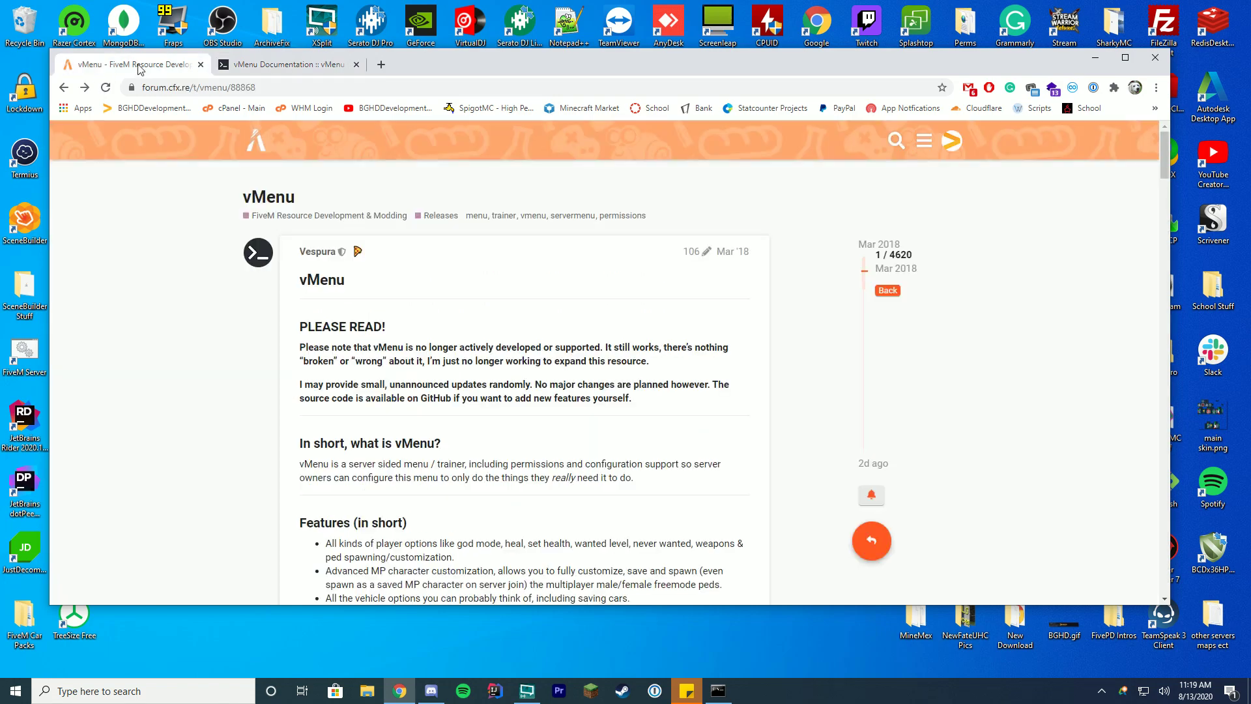
pyautogui.scroll(-5, 642, 294)
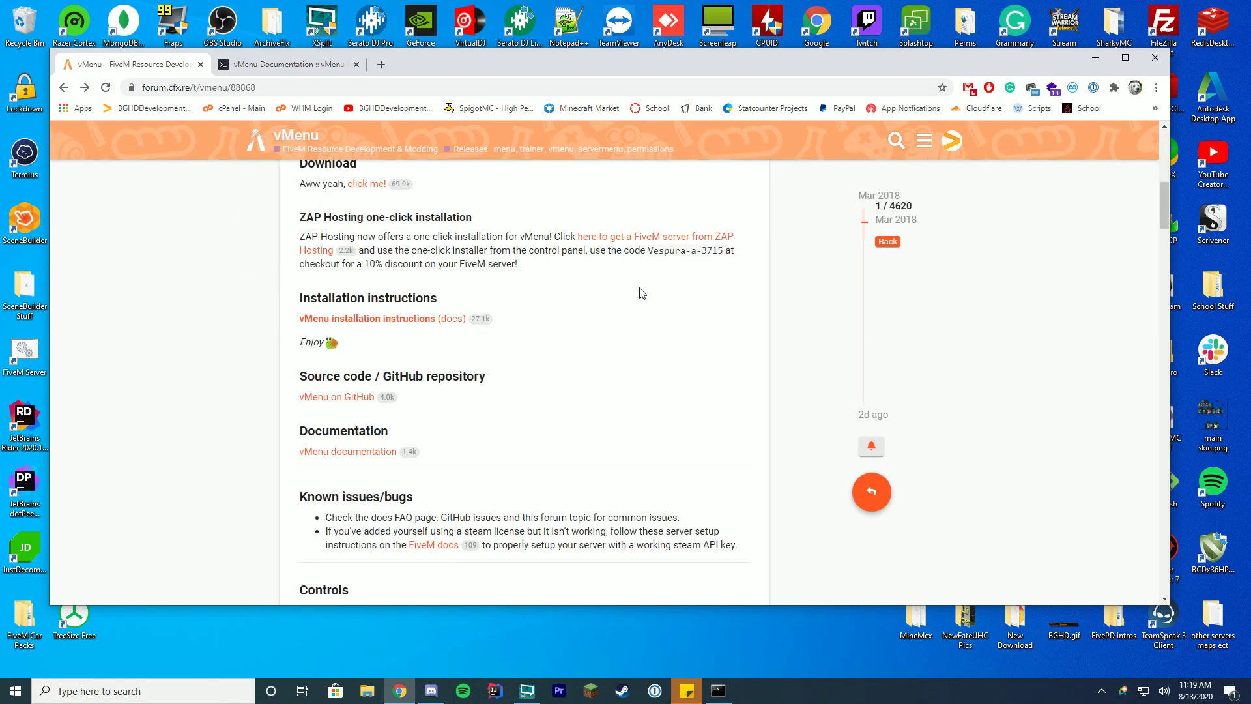
pyautogui.scroll(-2, 603, 301)
pyautogui.scroll(7, 593, 312)
pyautogui.scroll(-2, 593, 311)
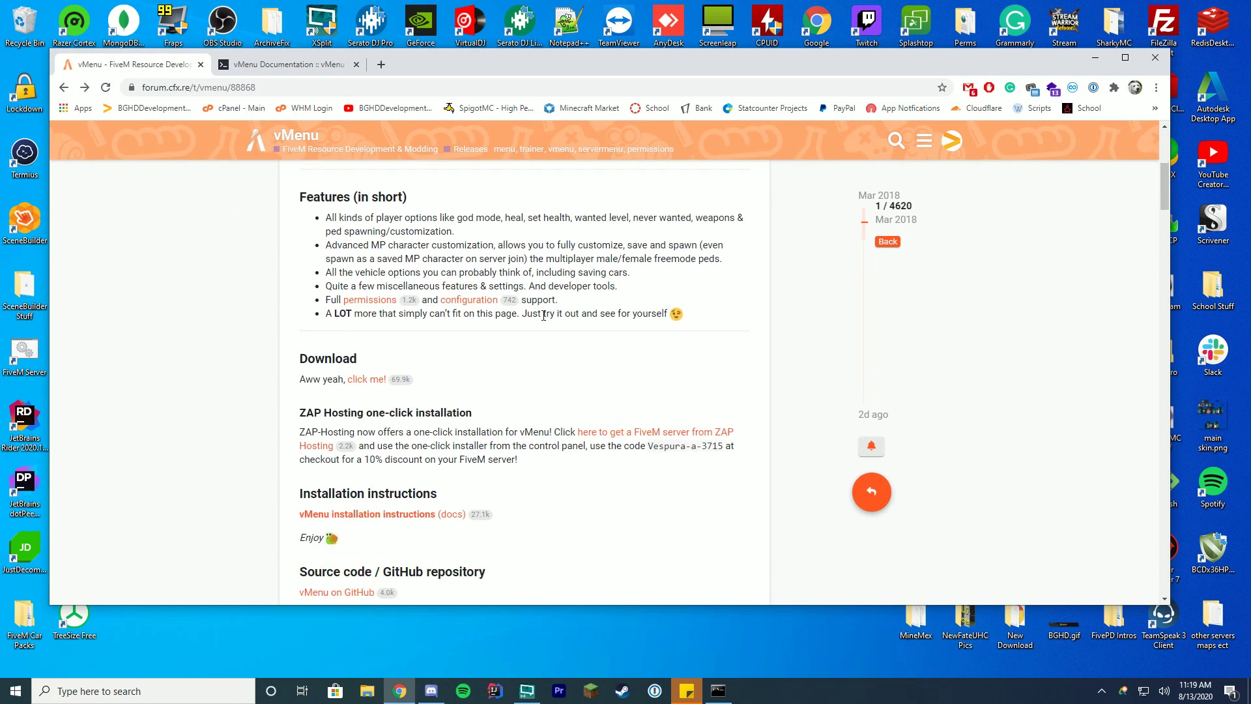
pyautogui.click(368, 380)
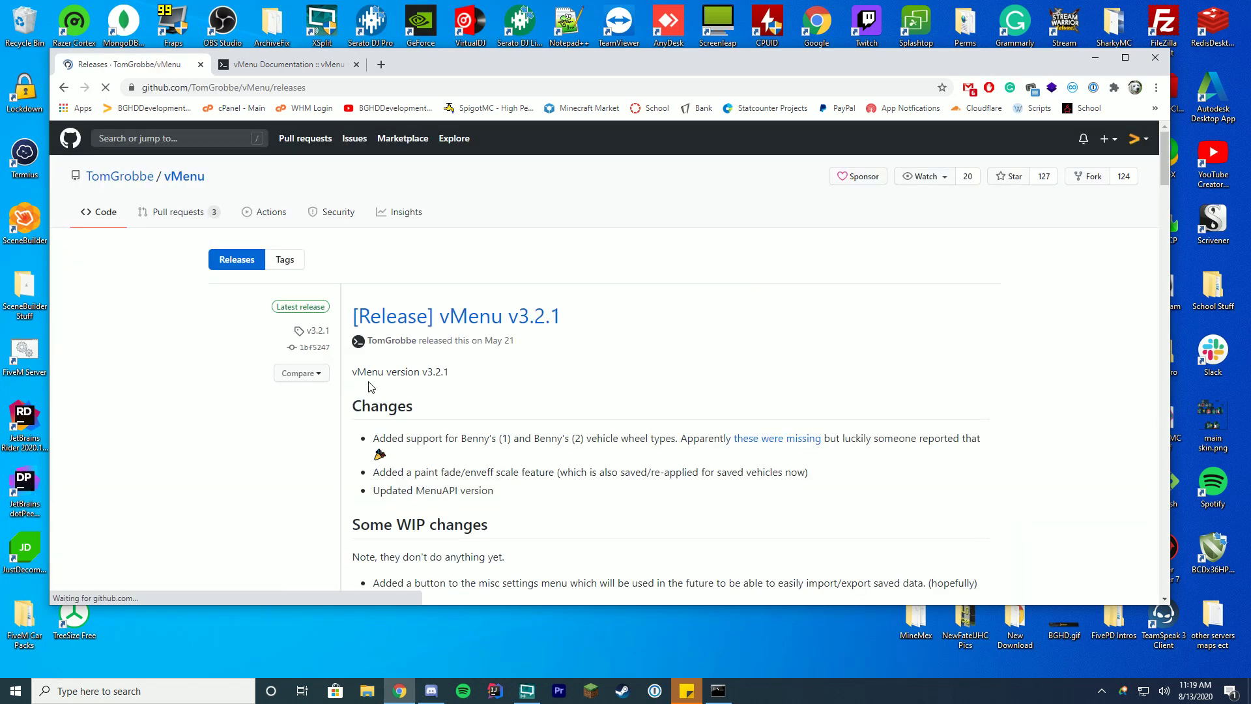
# Download vMenu-v3.2.1.zip from the release Assets and open the downloaded archive
pyautogui.scroll(-4, 569, 258)
pyautogui.scroll(-2, 568, 257)
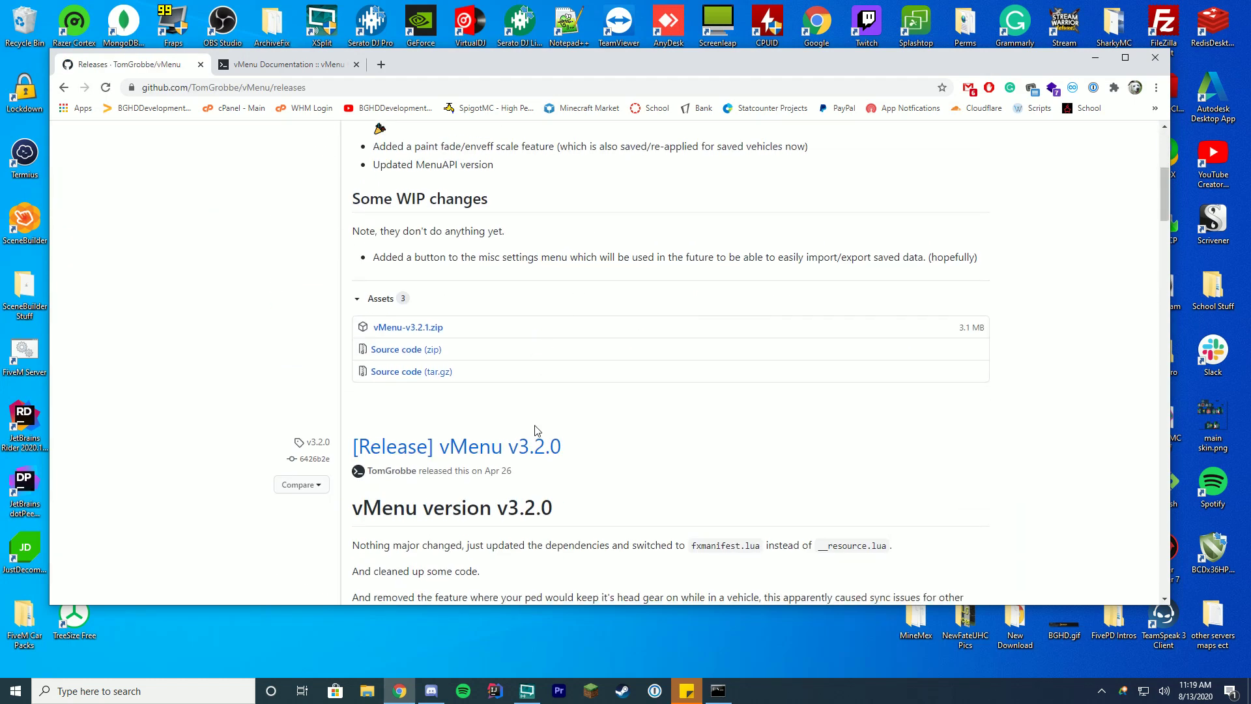
pyautogui.click(429, 331)
pyautogui.scroll(5, 182, 566)
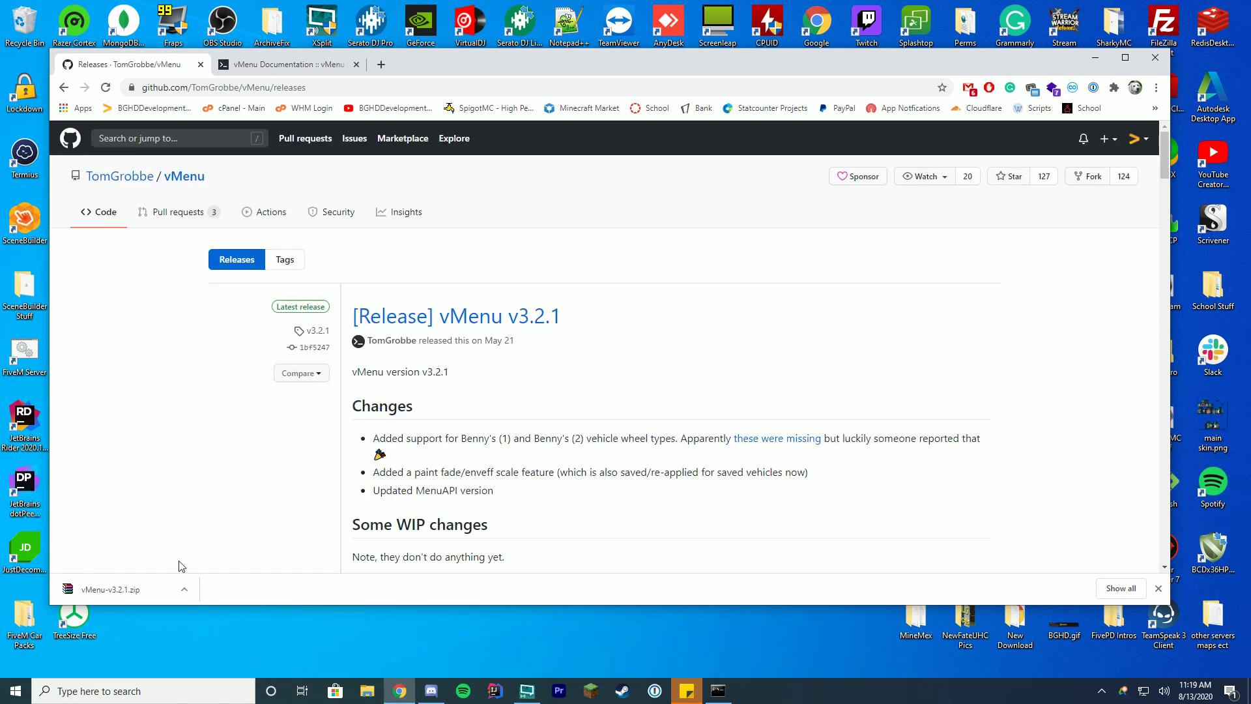
pyautogui.click(137, 592)
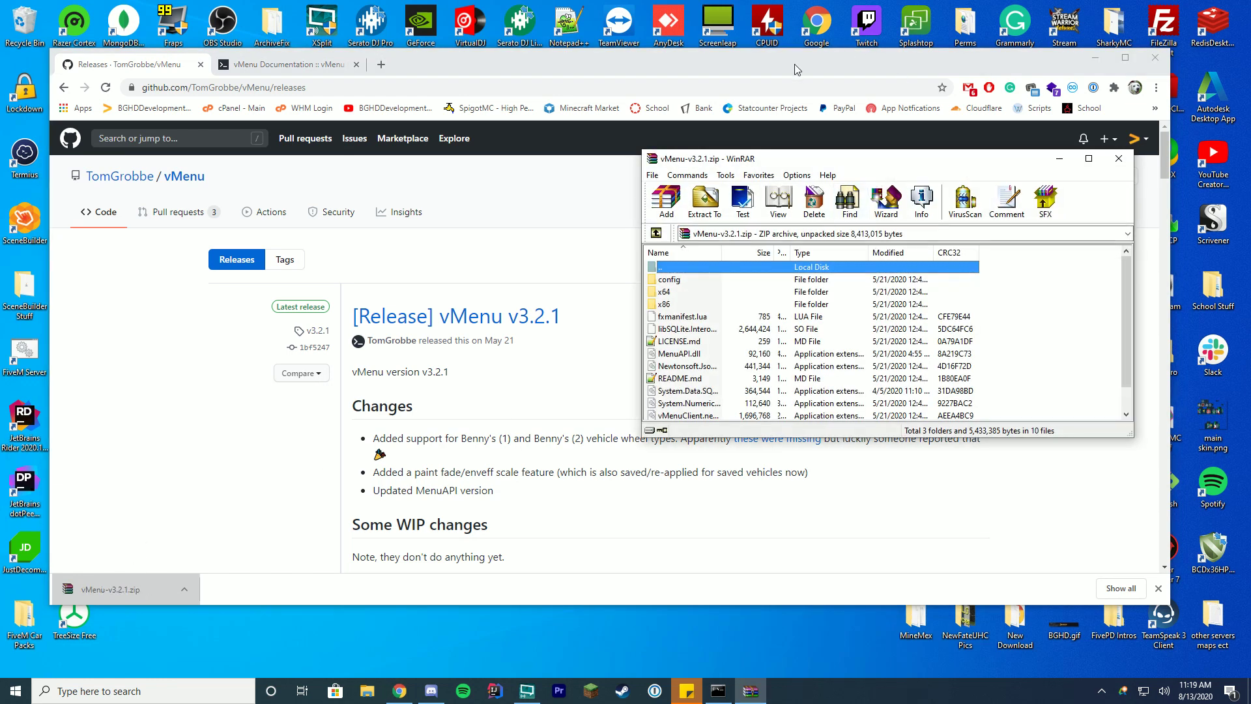
# Minimize Chrome, move the vMenu-v3.2.1.zip window aside, and open the server-data folder
pyautogui.click(400, 691)
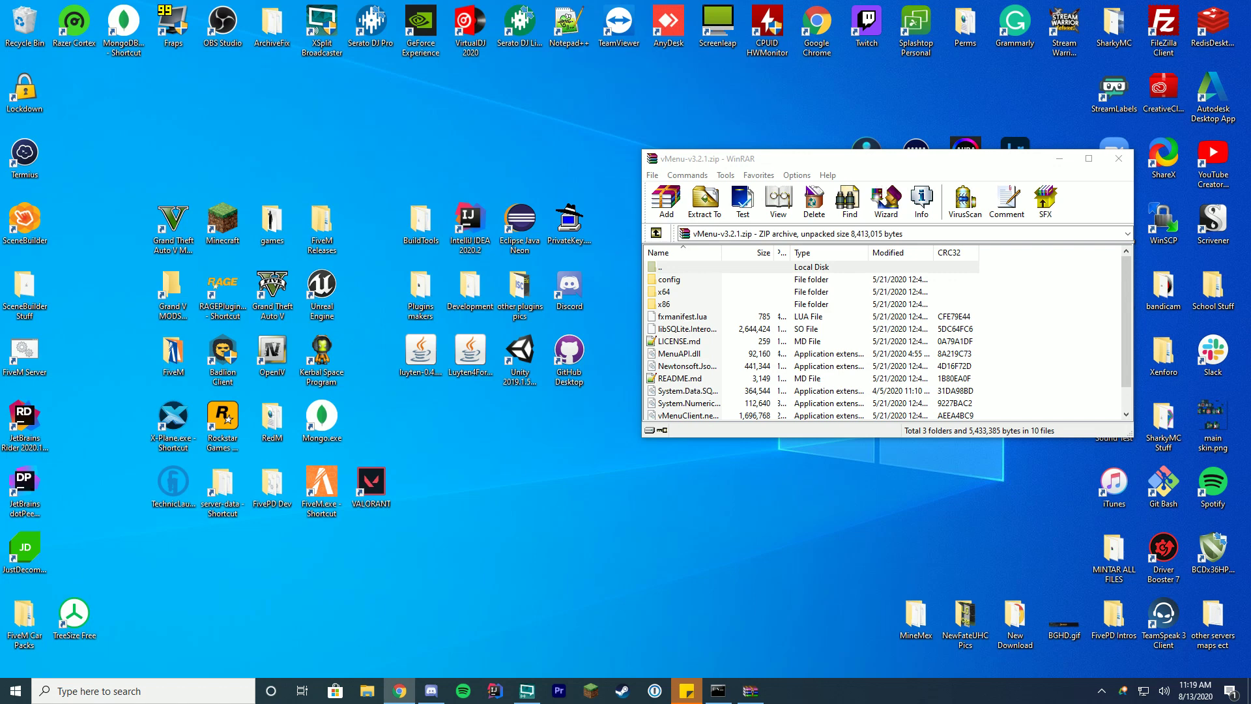
pyautogui.moveTo(965, 158); pyautogui.dragTo(643, 195)
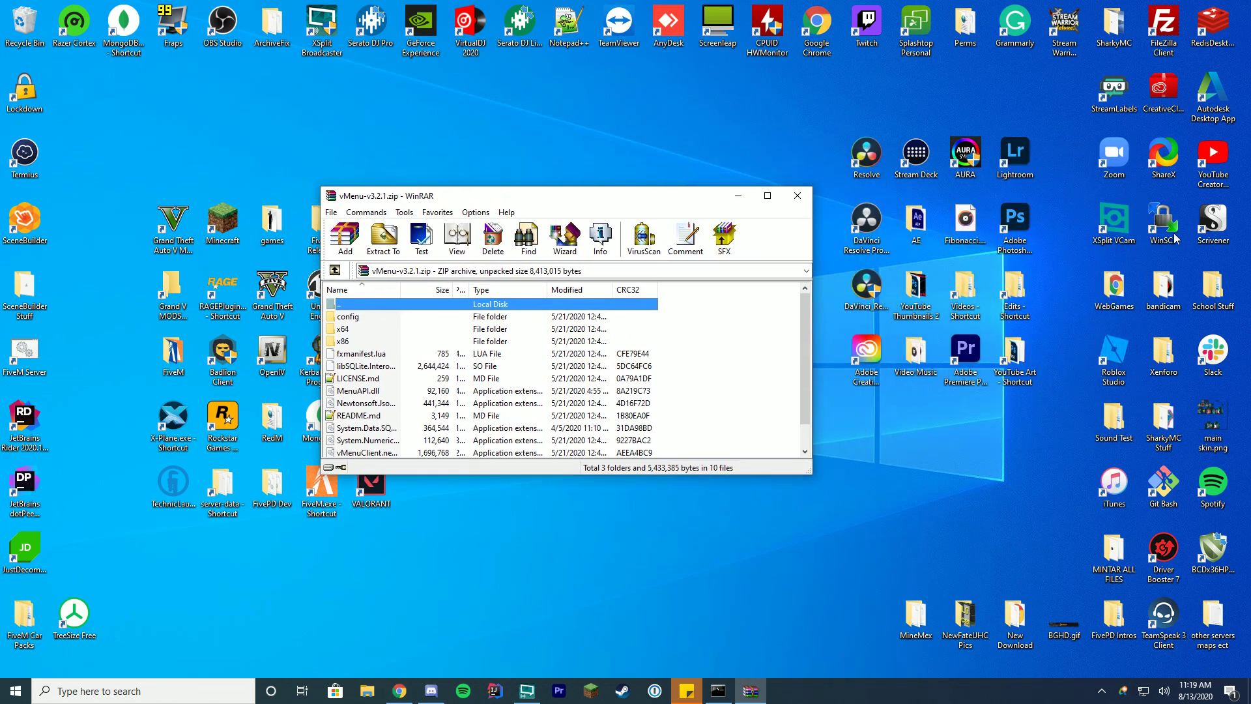
pyautogui.moveTo(538, 200); pyautogui.dragTo(876, 218)
pyautogui.doubleClick(222, 486)
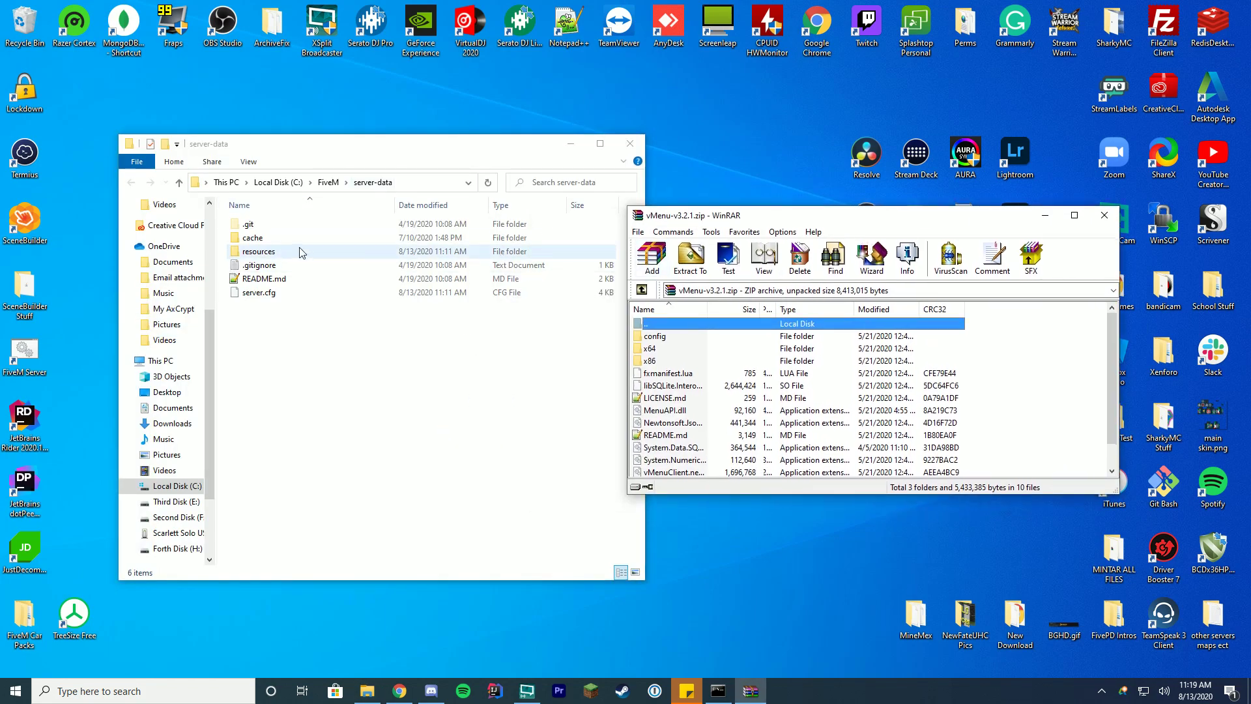
# Create a new folder named vMenu inside server-data's resources folder and open it
pyautogui.doubleClick(267, 253)
pyautogui.rightClick(627, 329)
pyautogui.moveTo(548, 550)
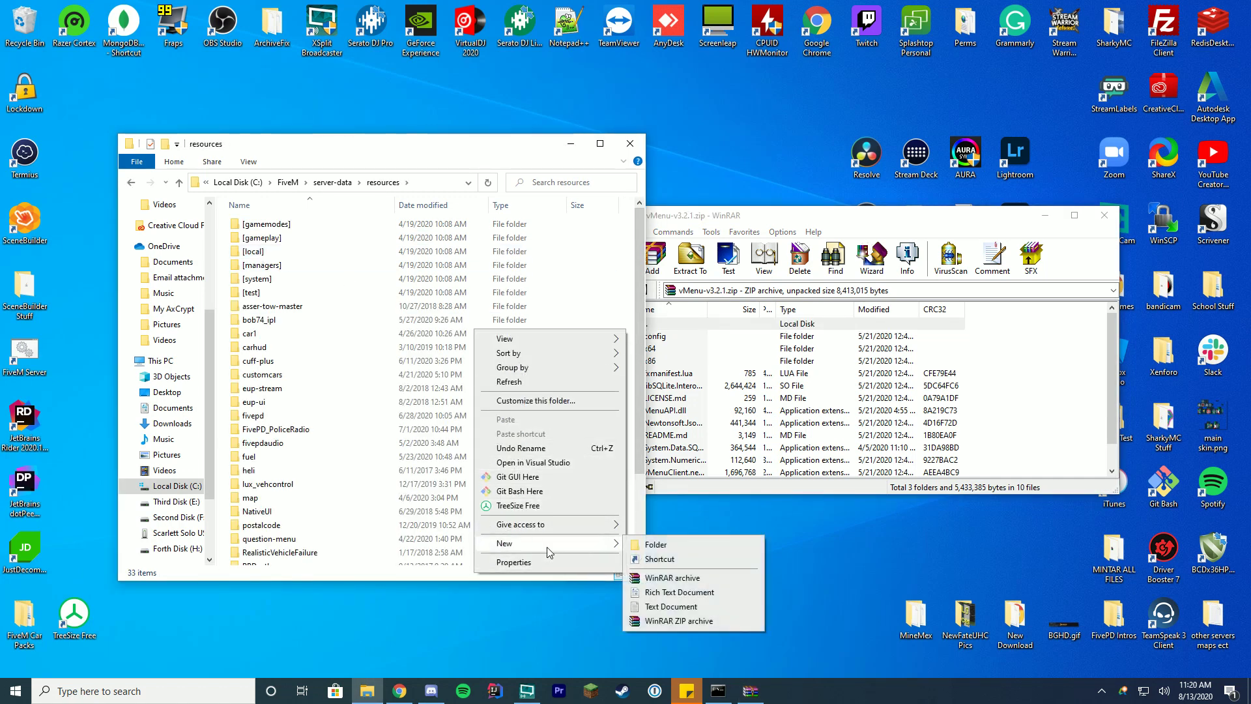
pyautogui.click(699, 549)
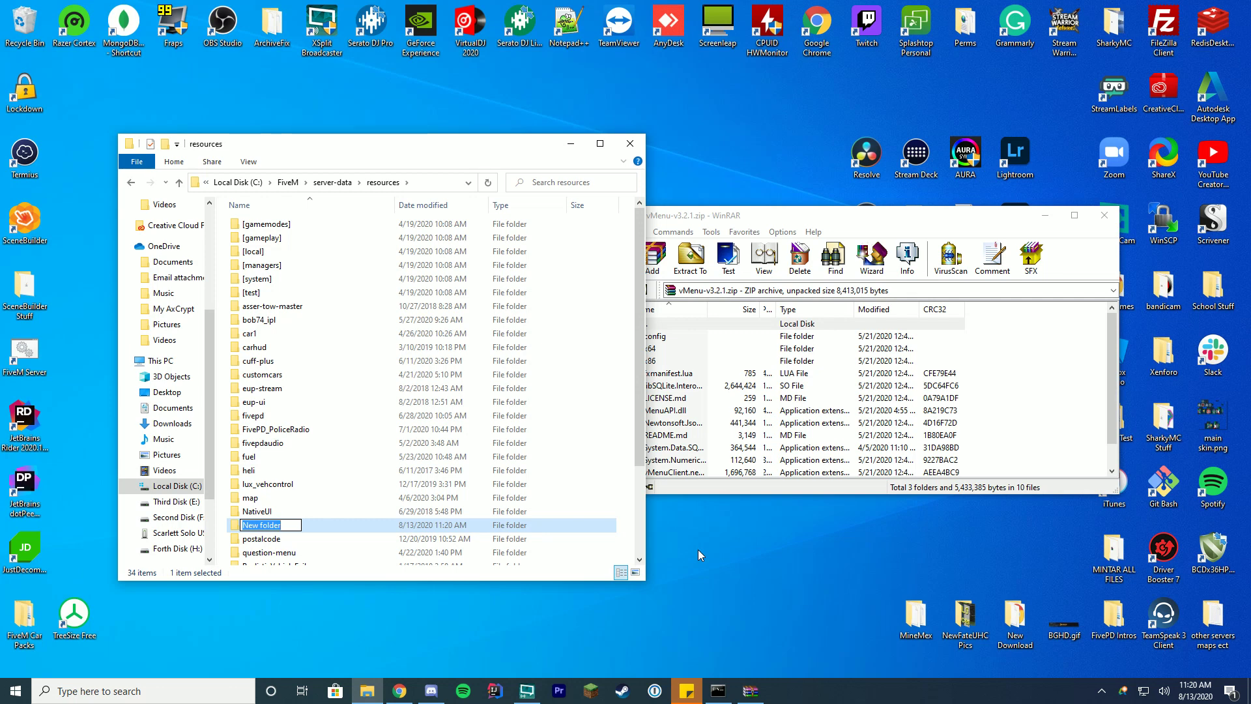
pyautogui.write('vMenu')
pyautogui.press('Return')
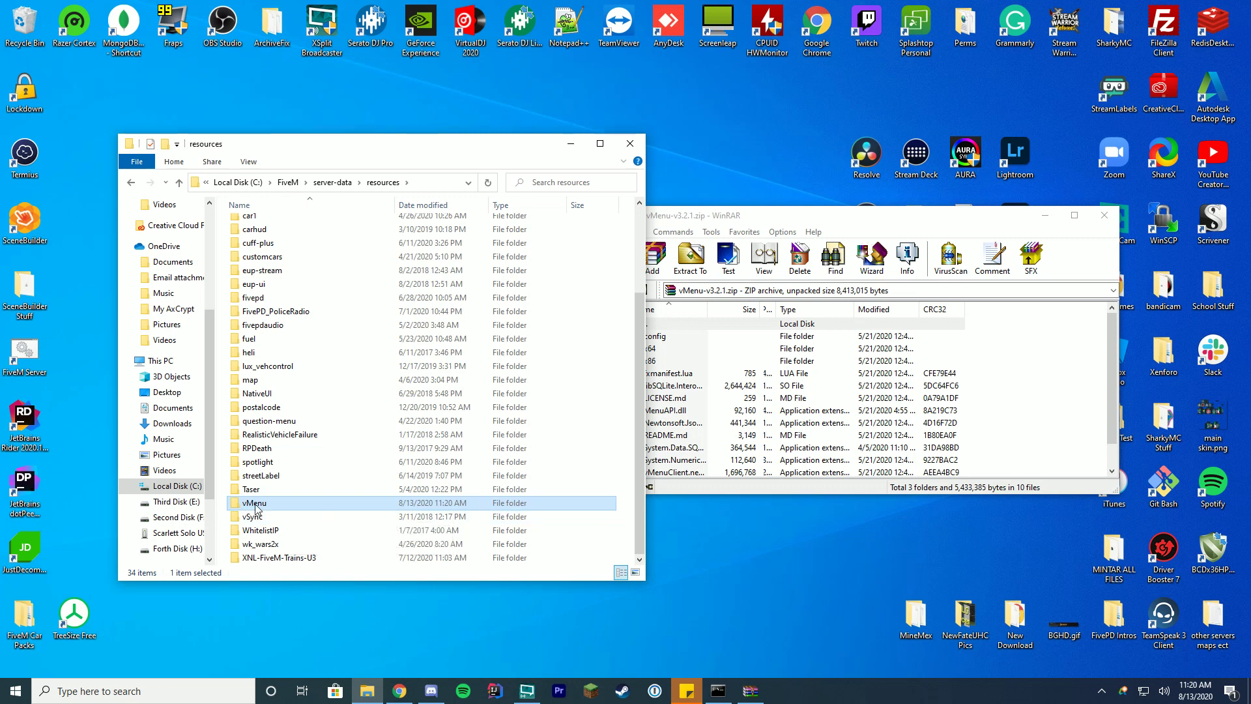
pyautogui.doubleClick(408, 501)
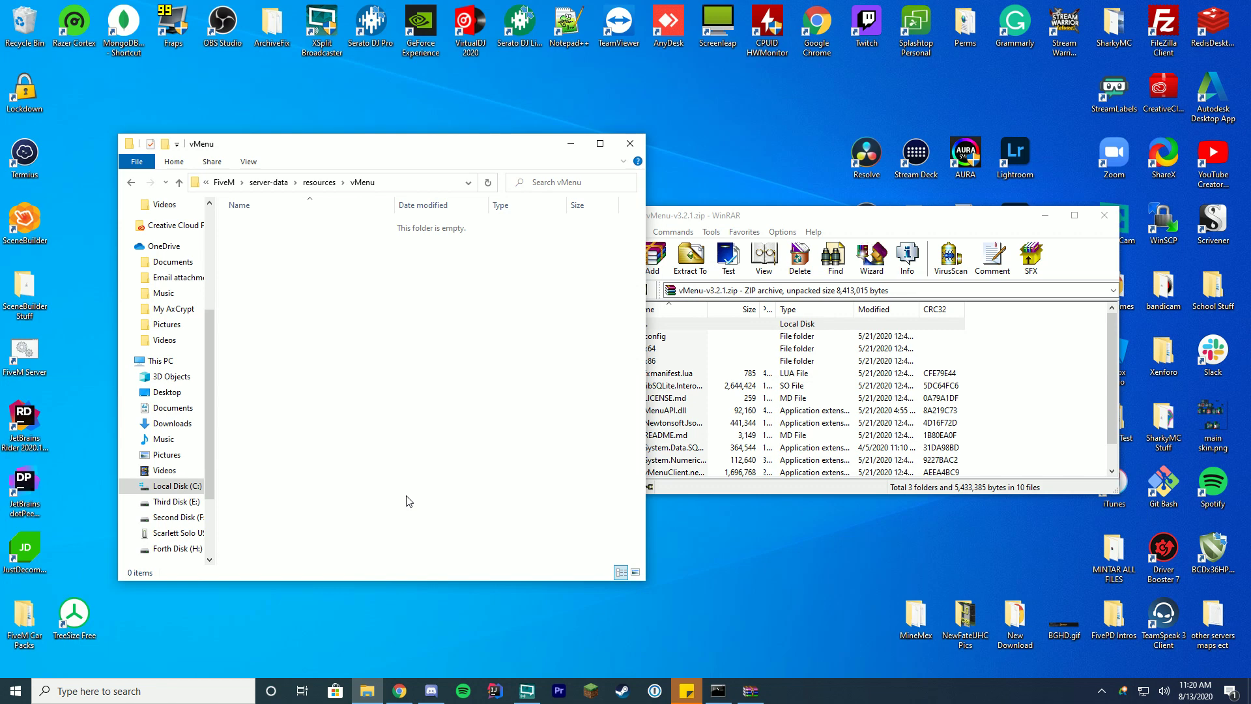
# Extract every entry of vMenu-v3.2.1.zip, including config, x64 and x86, into the vMenu folder
pyautogui.click(973, 380)
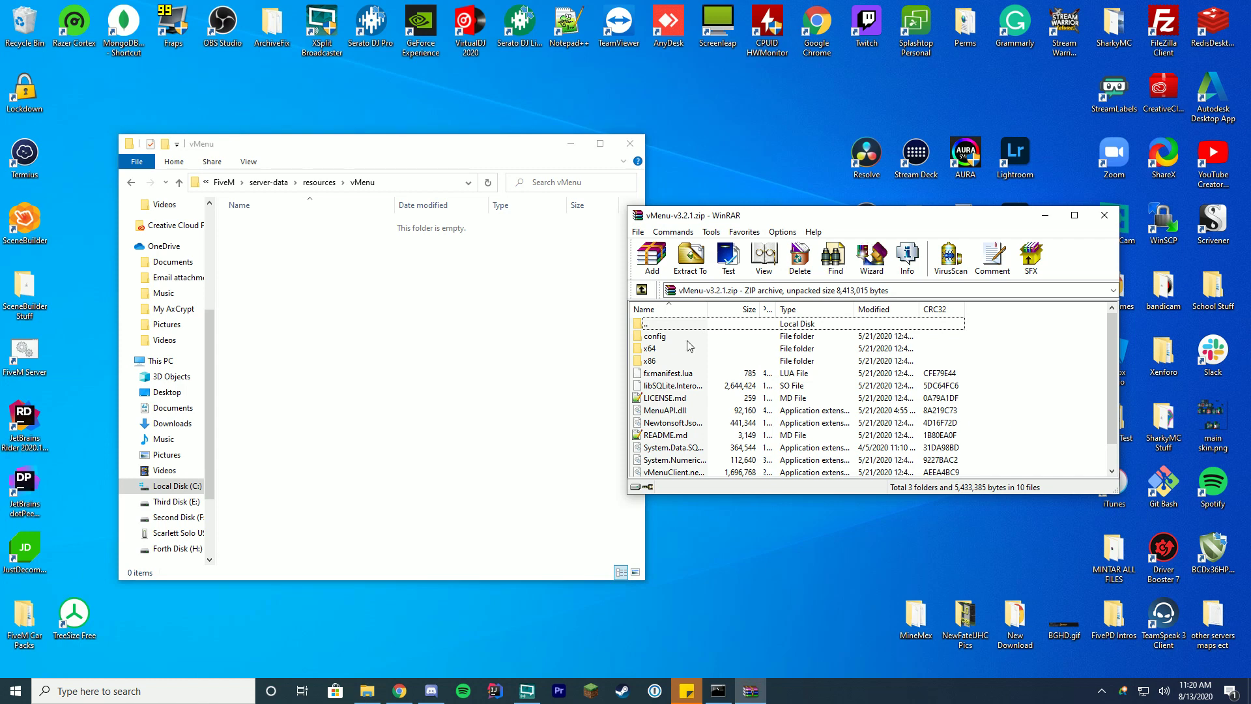
pyautogui.click(671, 337)
pyautogui.hotkey('ctrl', 'a')
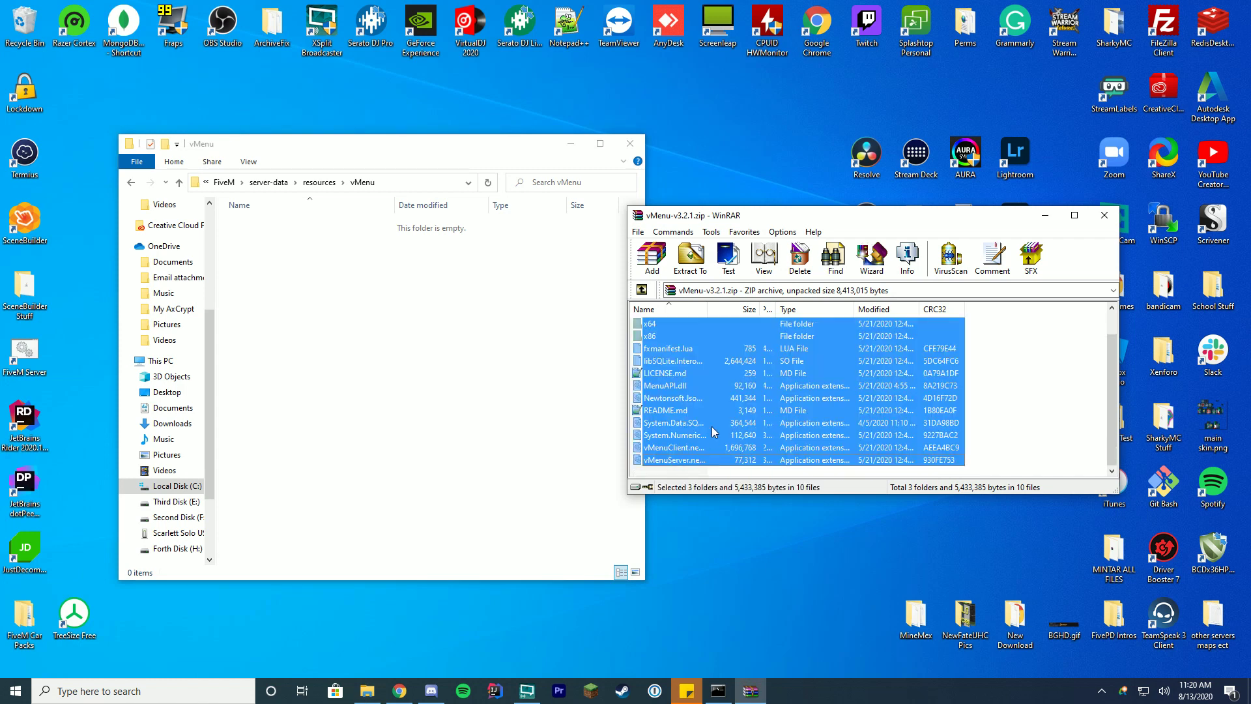
pyautogui.moveTo(717, 424); pyautogui.dragTo(322, 285)
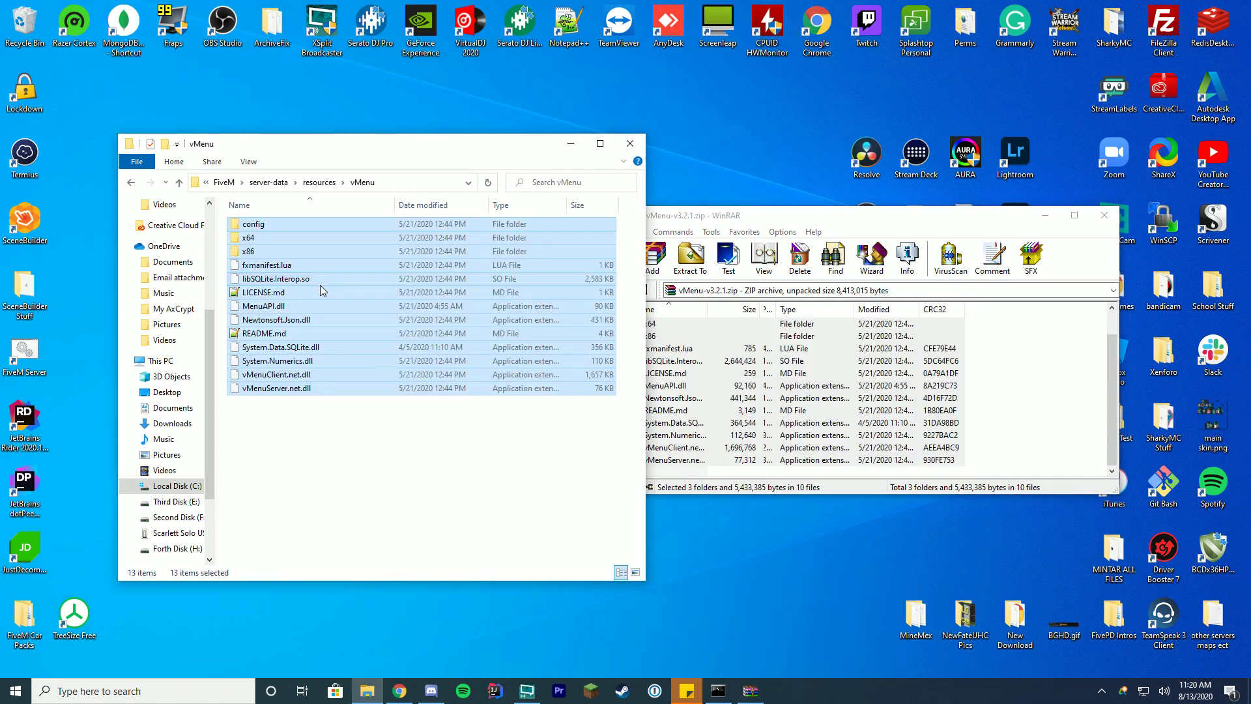
pyautogui.moveTo(466, 455); pyautogui.dragTo(369, 207)
pyautogui.click(441, 445)
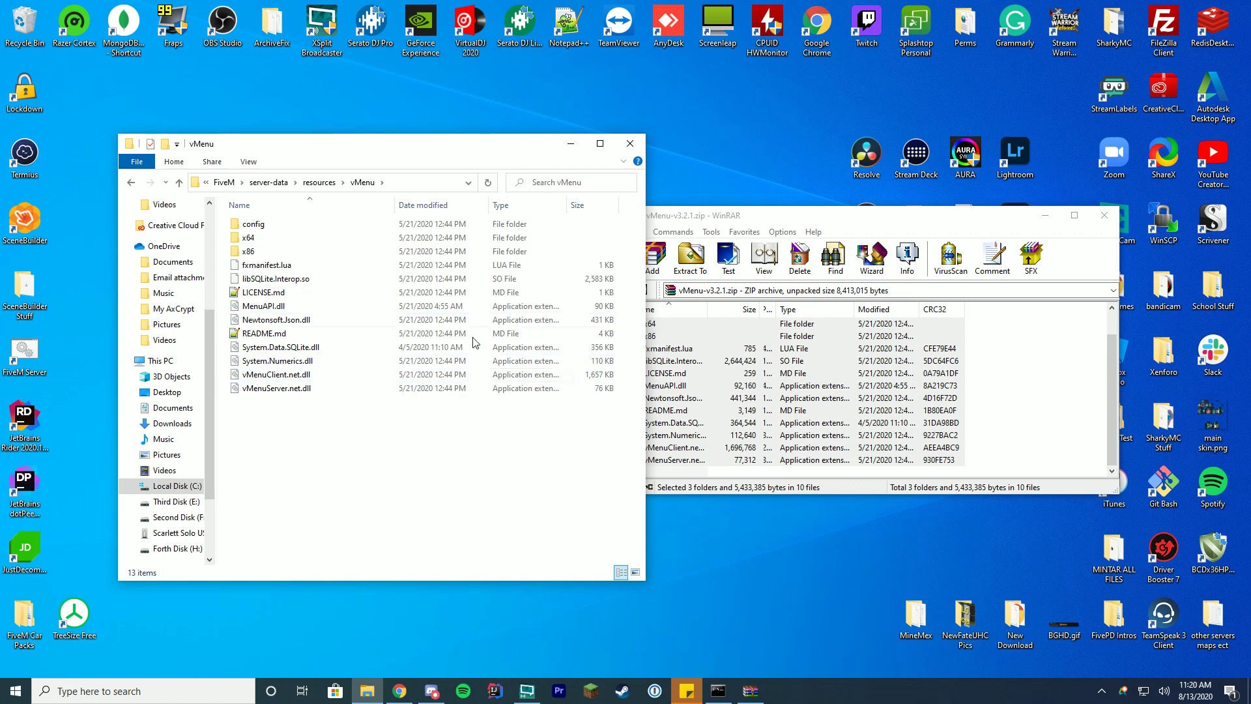
# Copy permissions.cfg from vMenu\config up into the server-data folder beside server.cfg
pyautogui.click(268, 228)
pyautogui.doubleClick(268, 228)
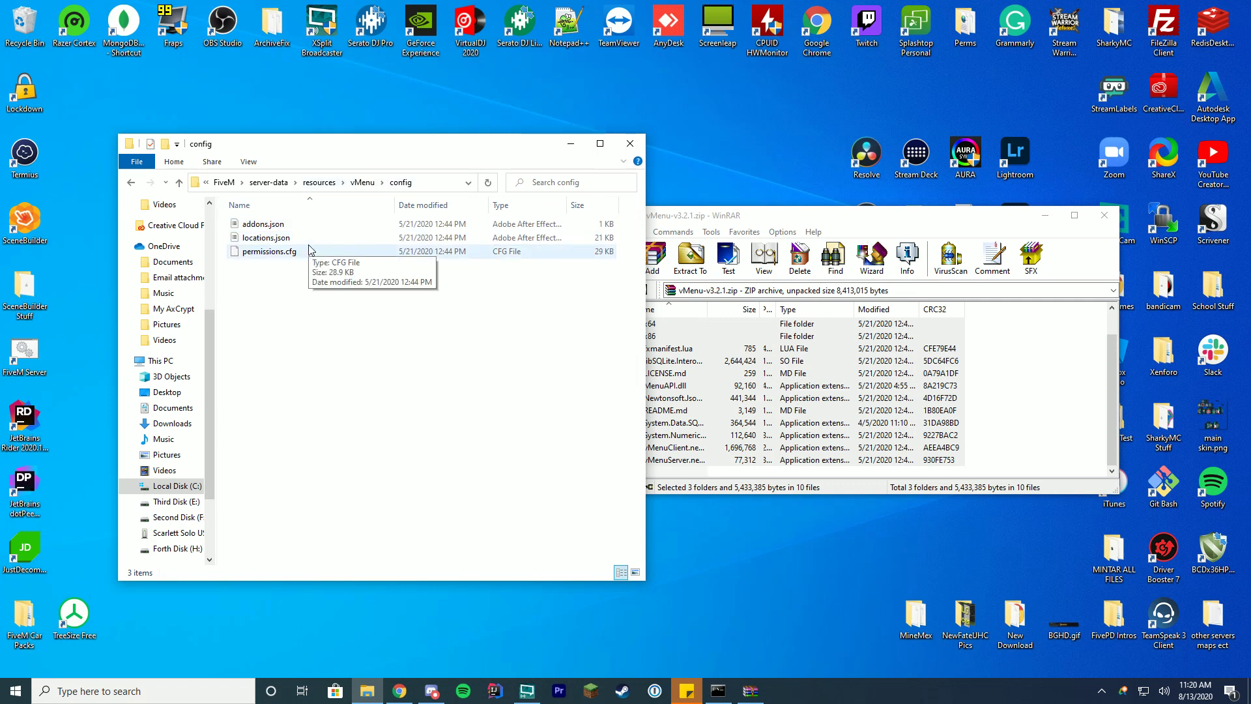
pyautogui.click(295, 253)
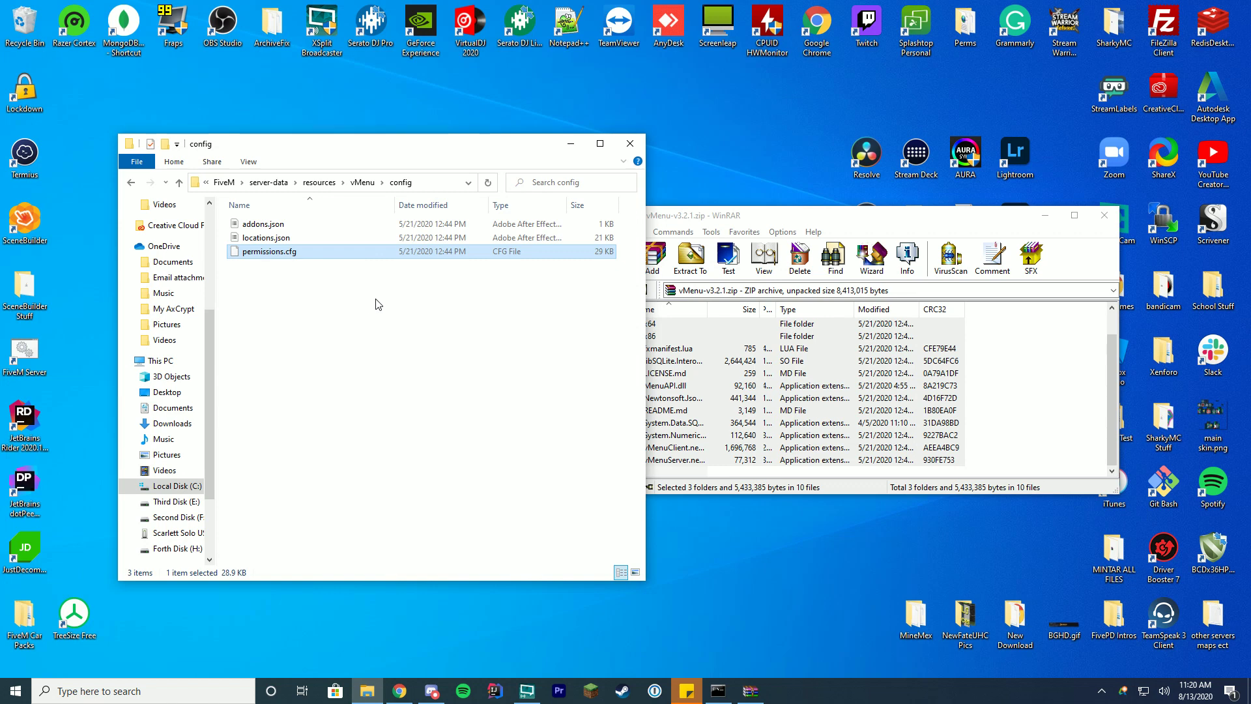
pyautogui.click(319, 182)
pyautogui.click(321, 184)
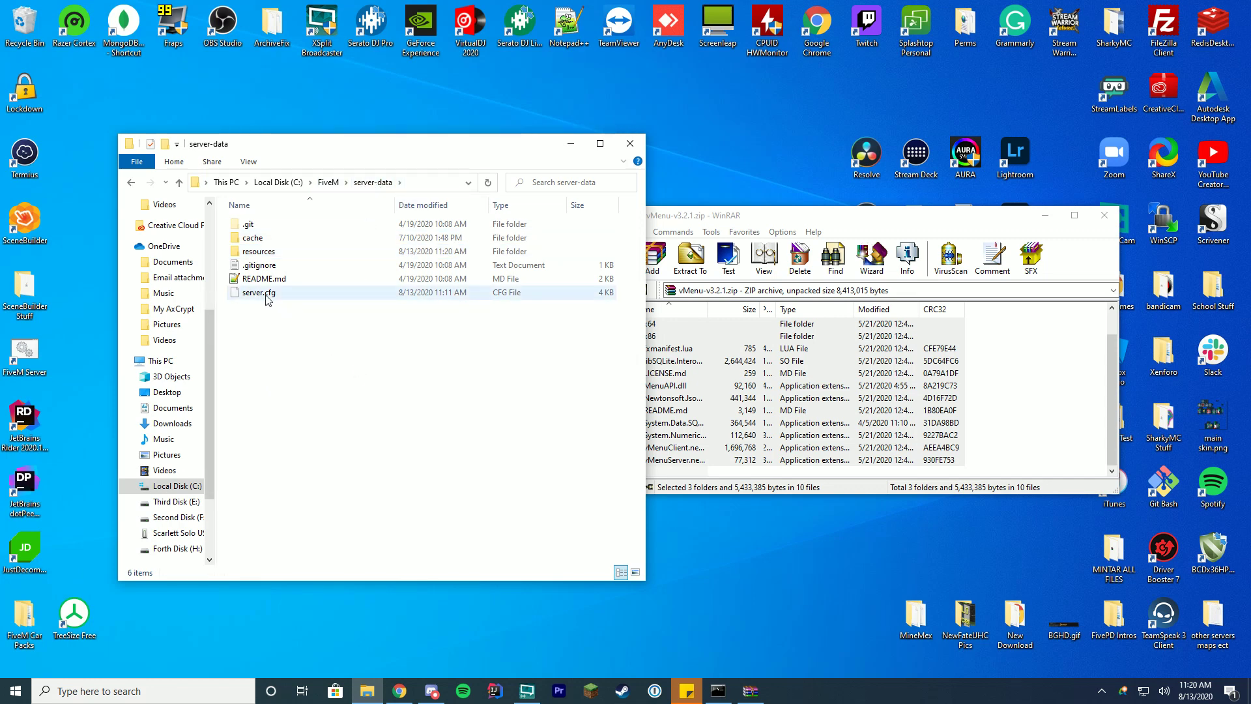
pyautogui.moveTo(272, 300)
pyautogui.mouseDown()
pyautogui.moveTo(258, 301)
pyautogui.moveTo(279, 303)
pyautogui.mouseUp()
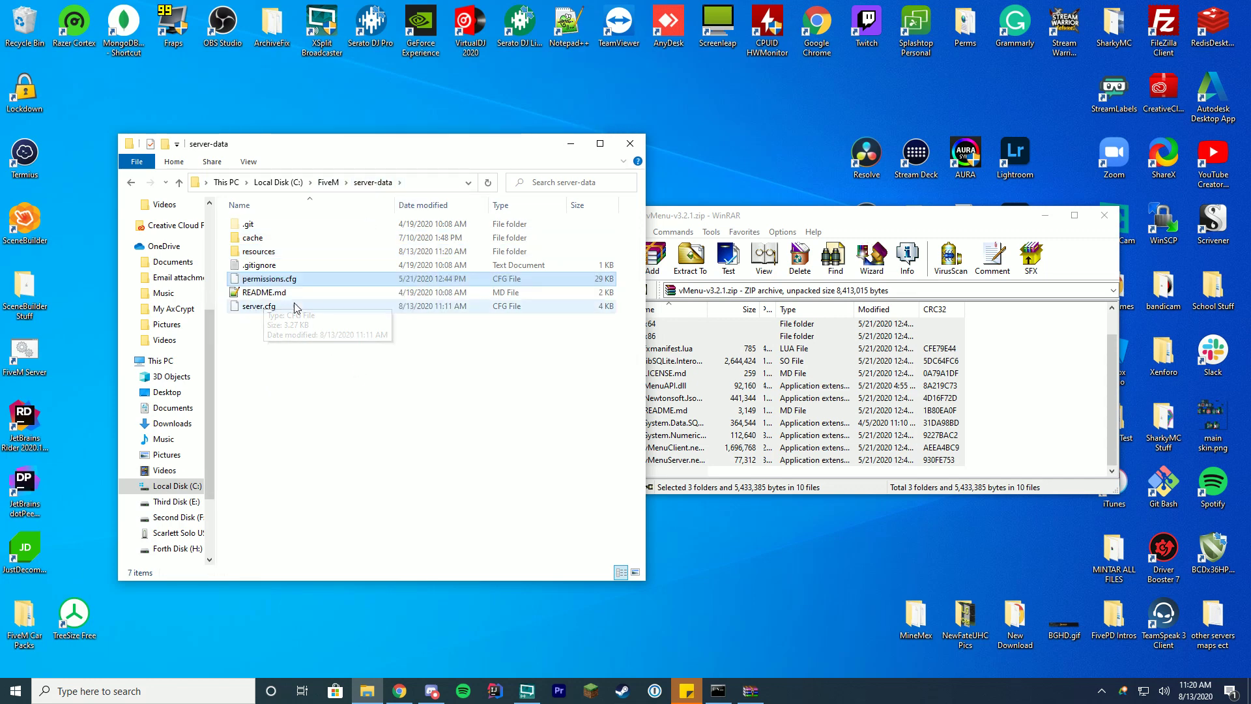
pyautogui.click(355, 355)
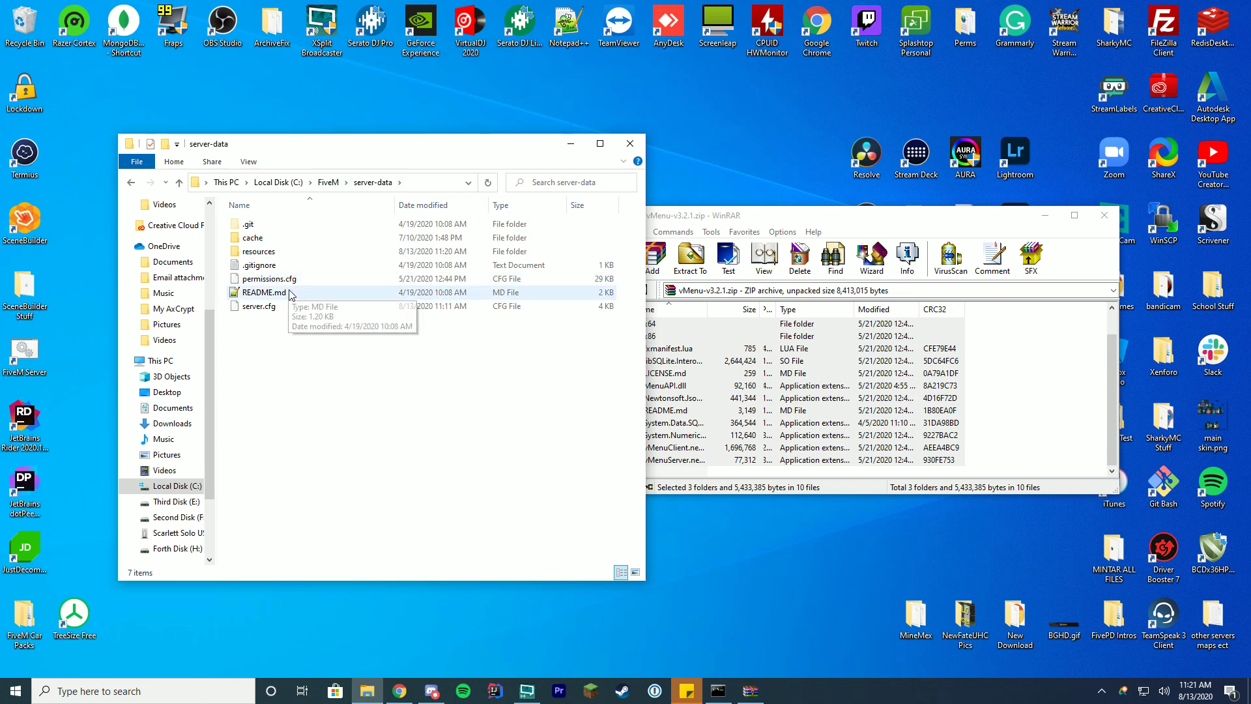
# Open server.cfg in Notepad++, add 'exec permissions.cfg' as its first line, and save
pyautogui.rightClick(262, 309)
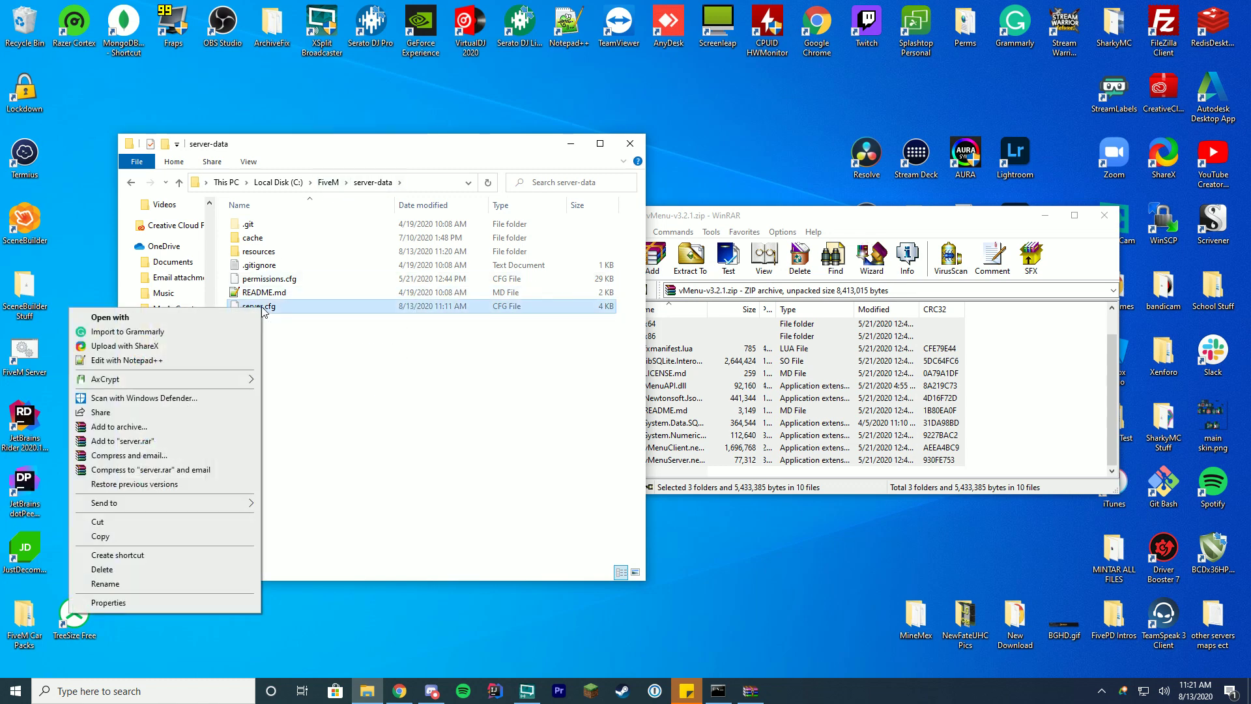
pyautogui.click(191, 361)
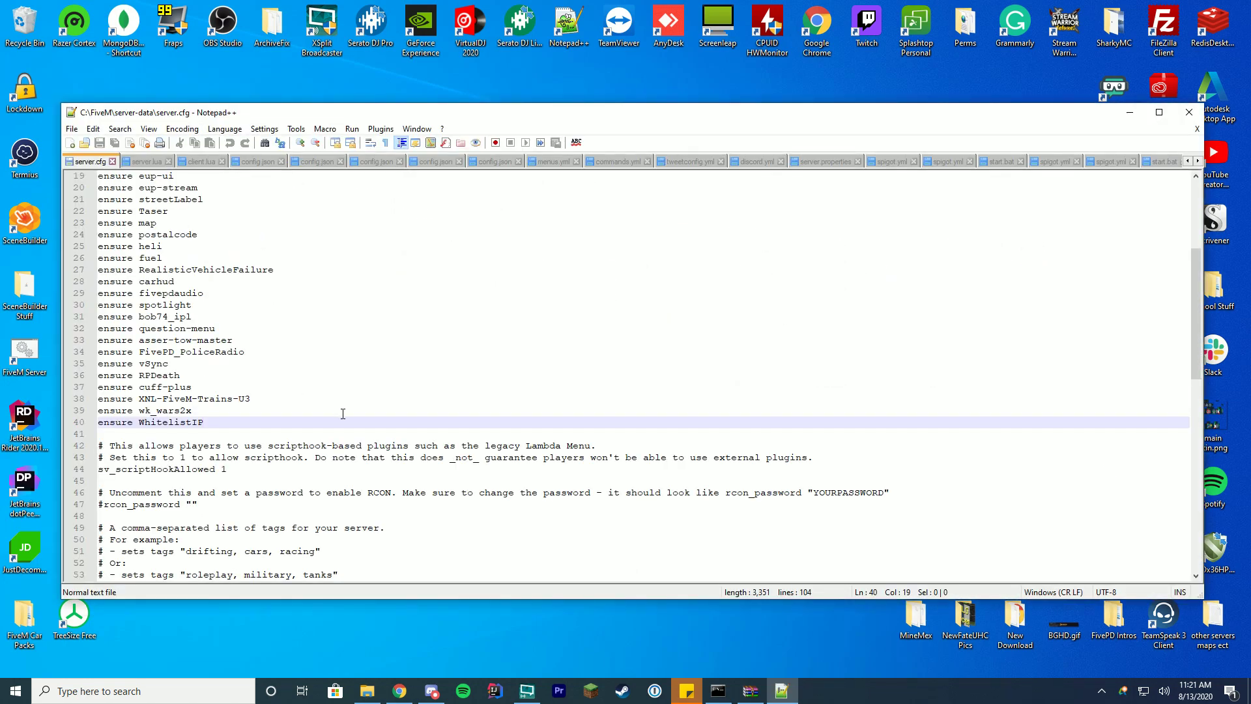
pyautogui.scroll(6, 353, 411)
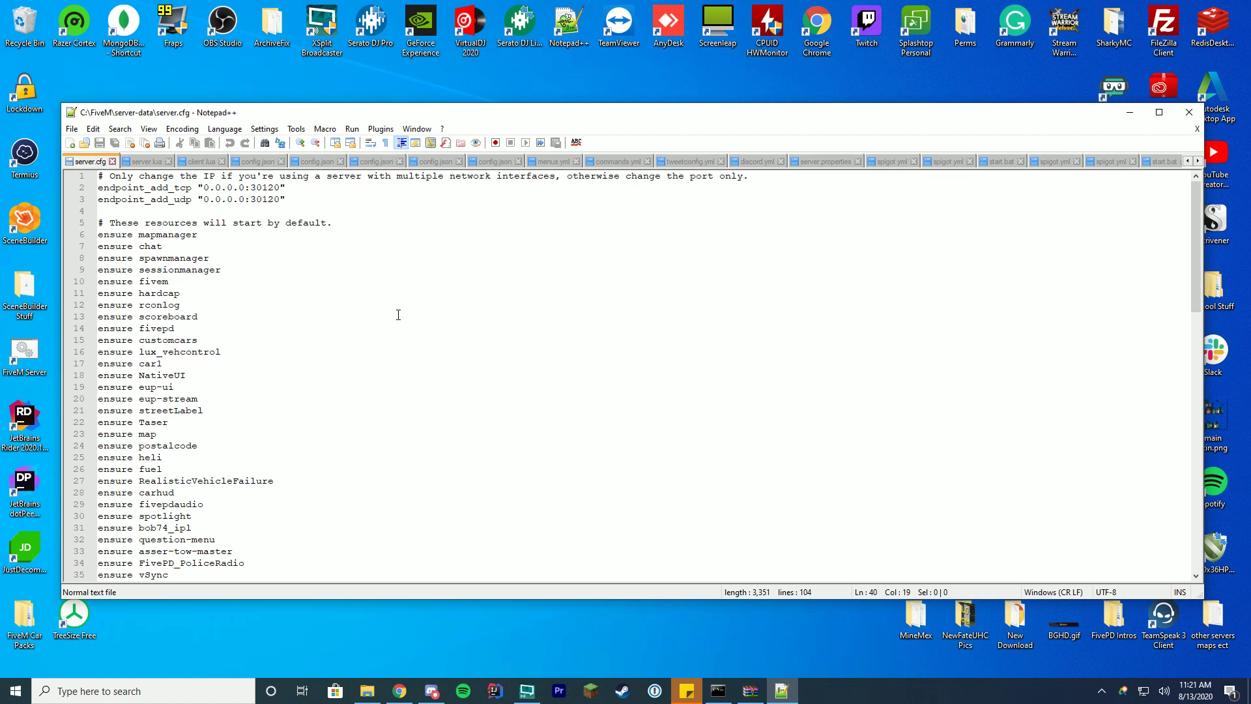
pyautogui.click(101, 177)
pyautogui.press('Return')
pyautogui.press('Return')
pyautogui.press('Up')
pyautogui.press('Up')
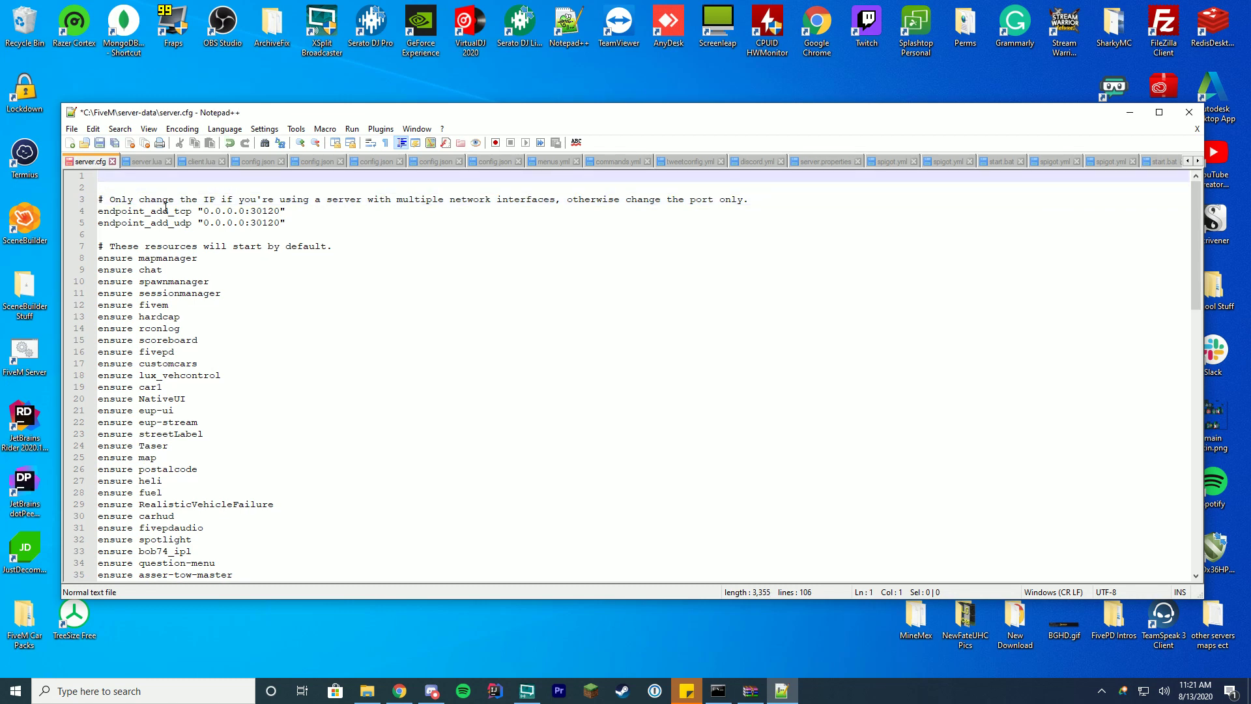
pyautogui.write('exec permissions.cfg')
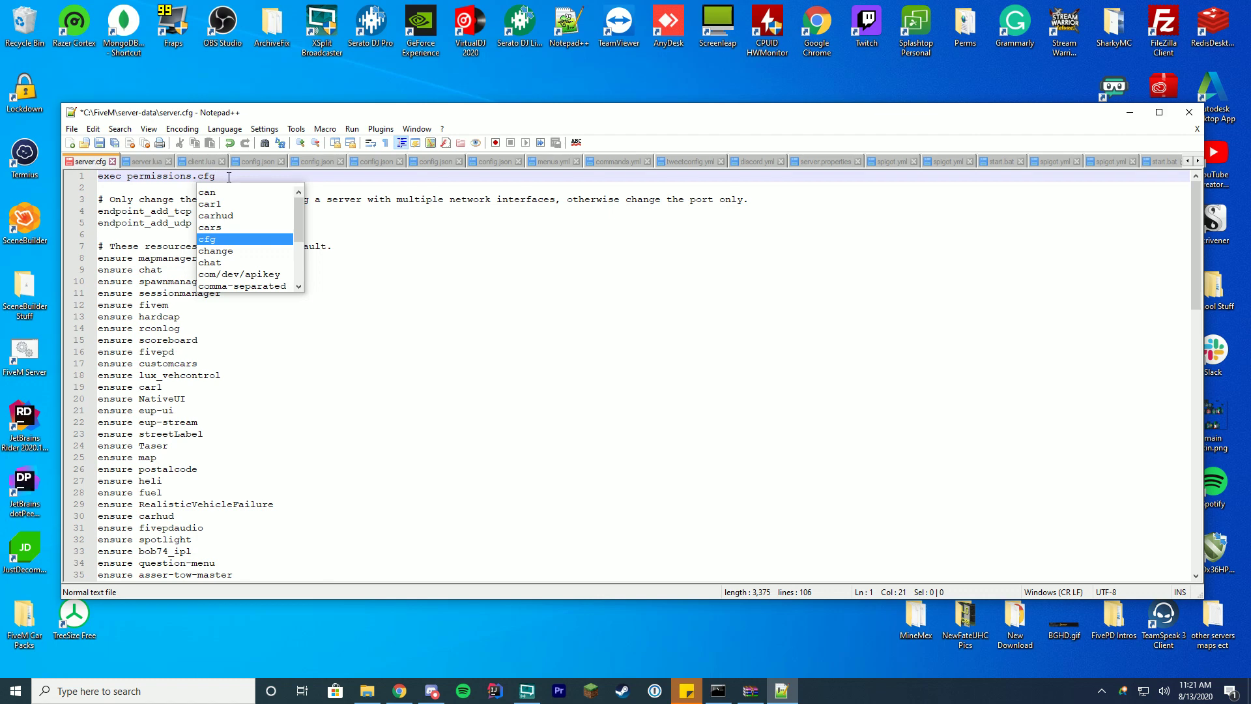
pyautogui.press('Escape')
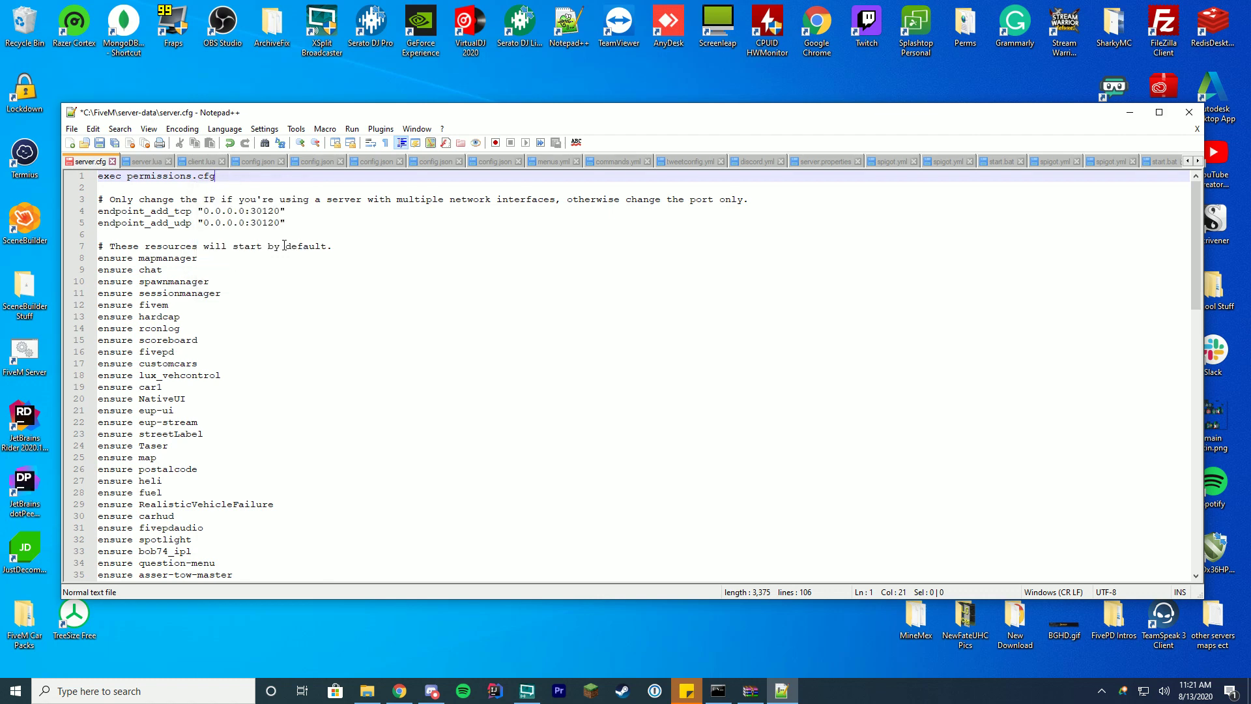
pyautogui.hotkey('ctrl', 's')
# Add an 'ensure vMenu' line after 'ensure WhitelistIP' and save server.cfg
pyautogui.scroll(-5, 346, 257)
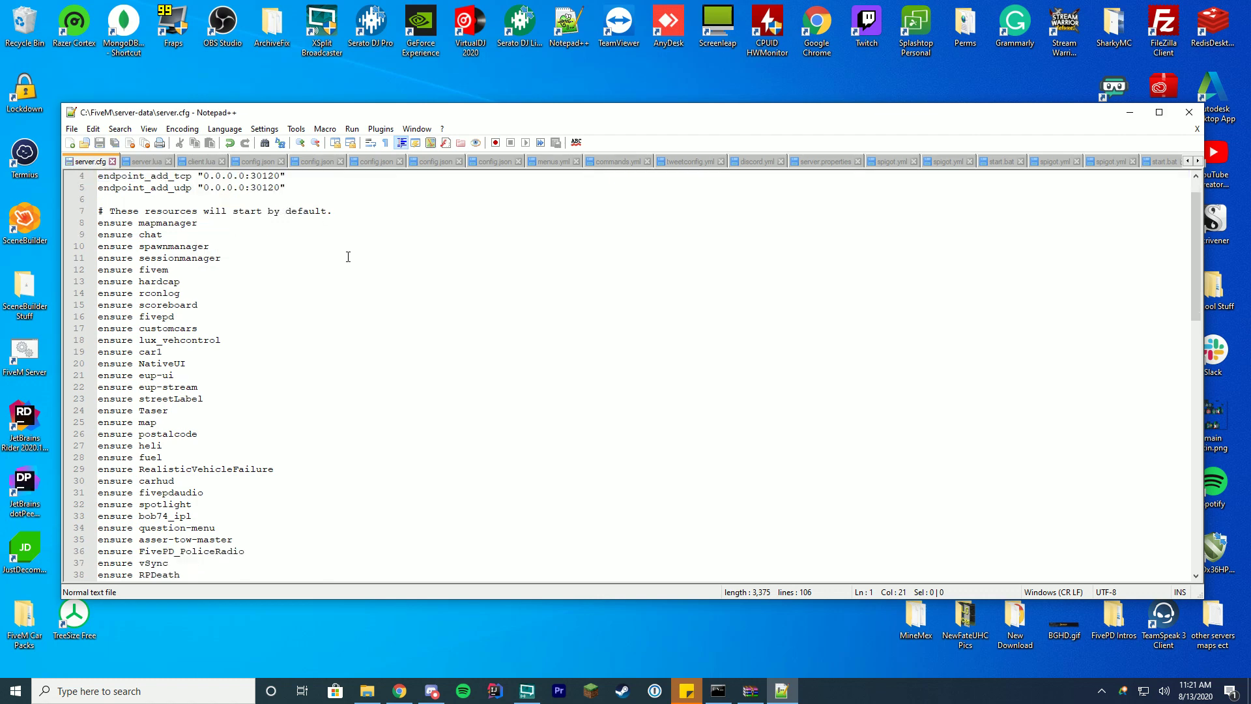
pyautogui.click(281, 480)
pyautogui.press('Return')
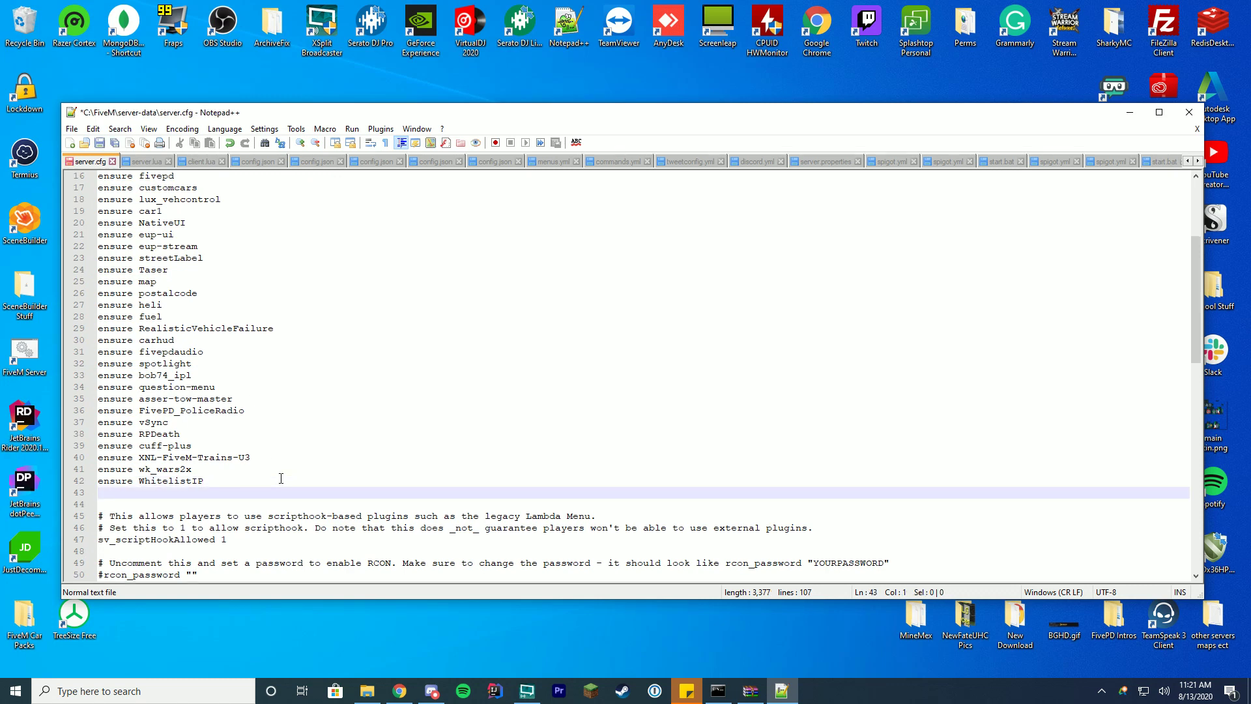
pyautogui.write('ensure vMenu')
pyautogui.hotkey('ctrl', 's')
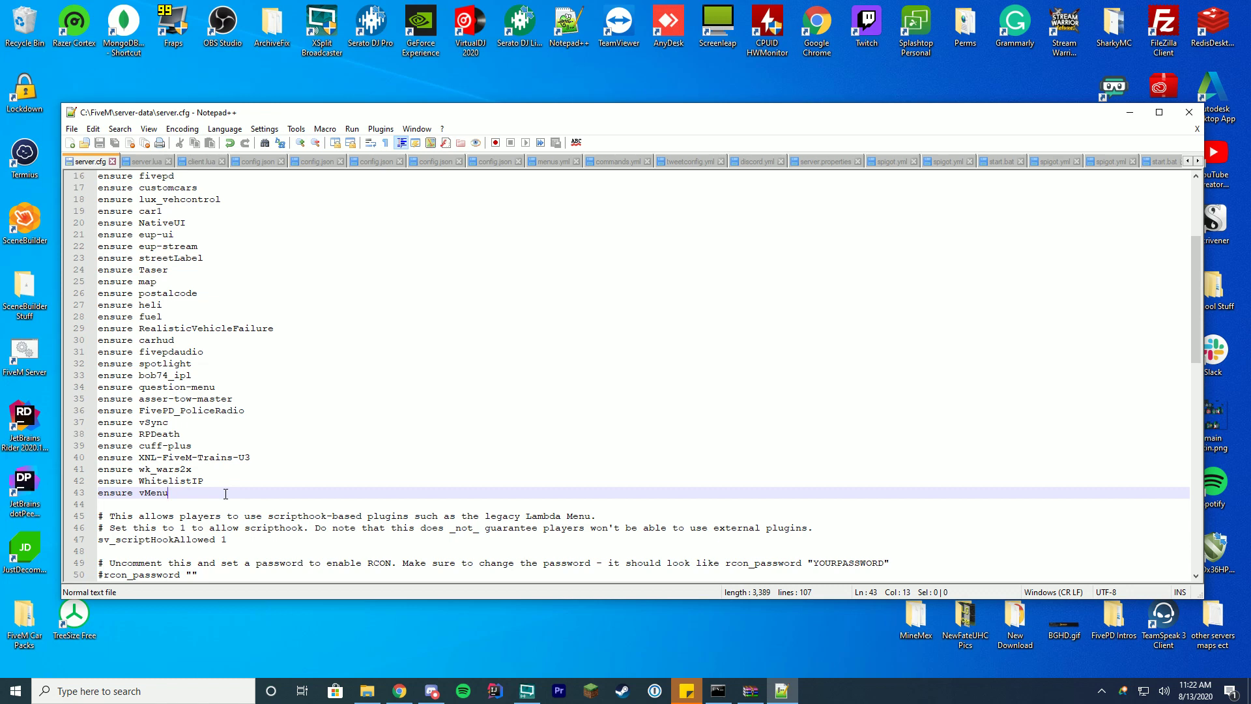
# Close Notepad++, open resources\vMenu in Explorer, and close the WinRAR window
pyautogui.click(1189, 112)
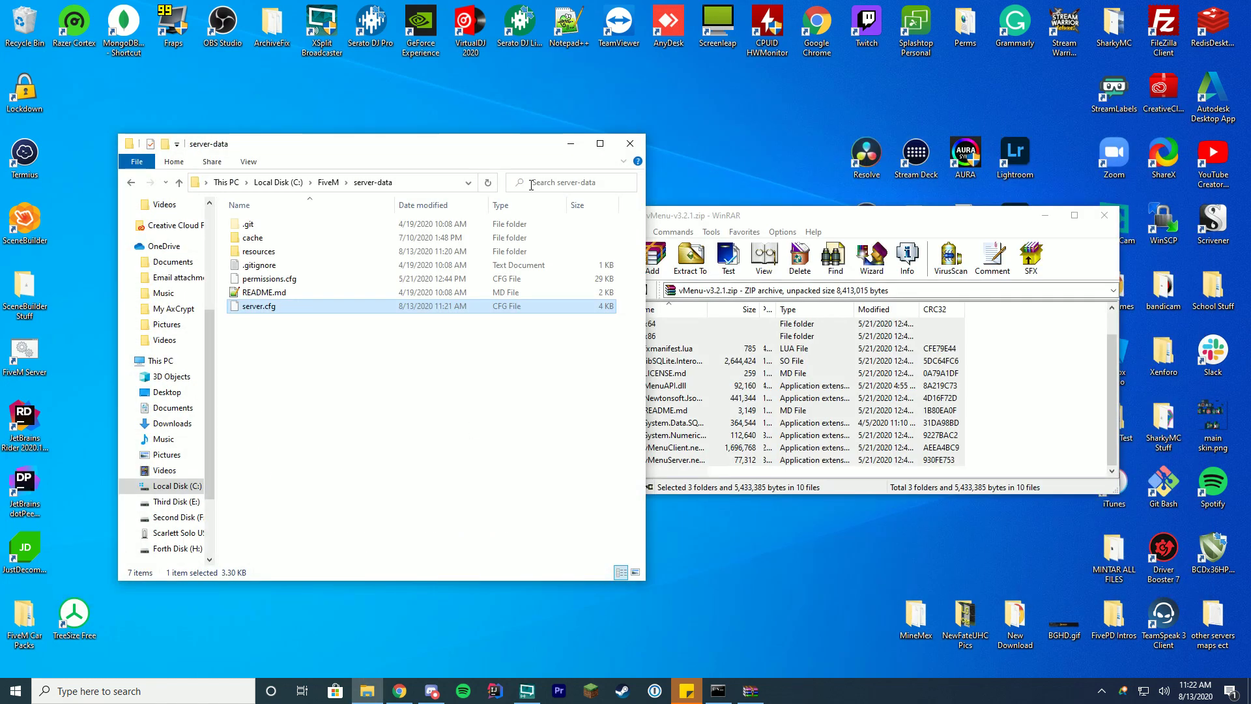
pyautogui.doubleClick(244, 250)
pyautogui.scroll(-3, 350, 264)
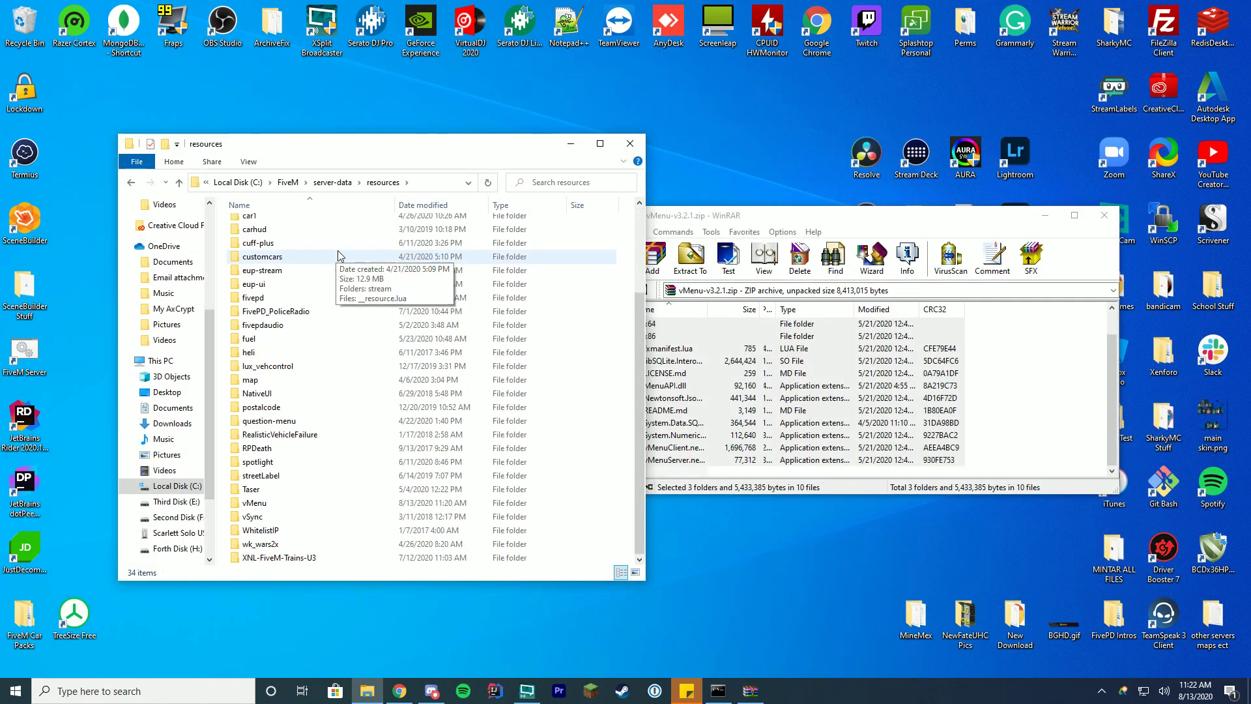
pyautogui.click(257, 506)
pyautogui.doubleClick(254, 504)
pyautogui.click(1104, 216)
pyautogui.moveTo(447, 136); pyautogui.dragTo(762, 166)
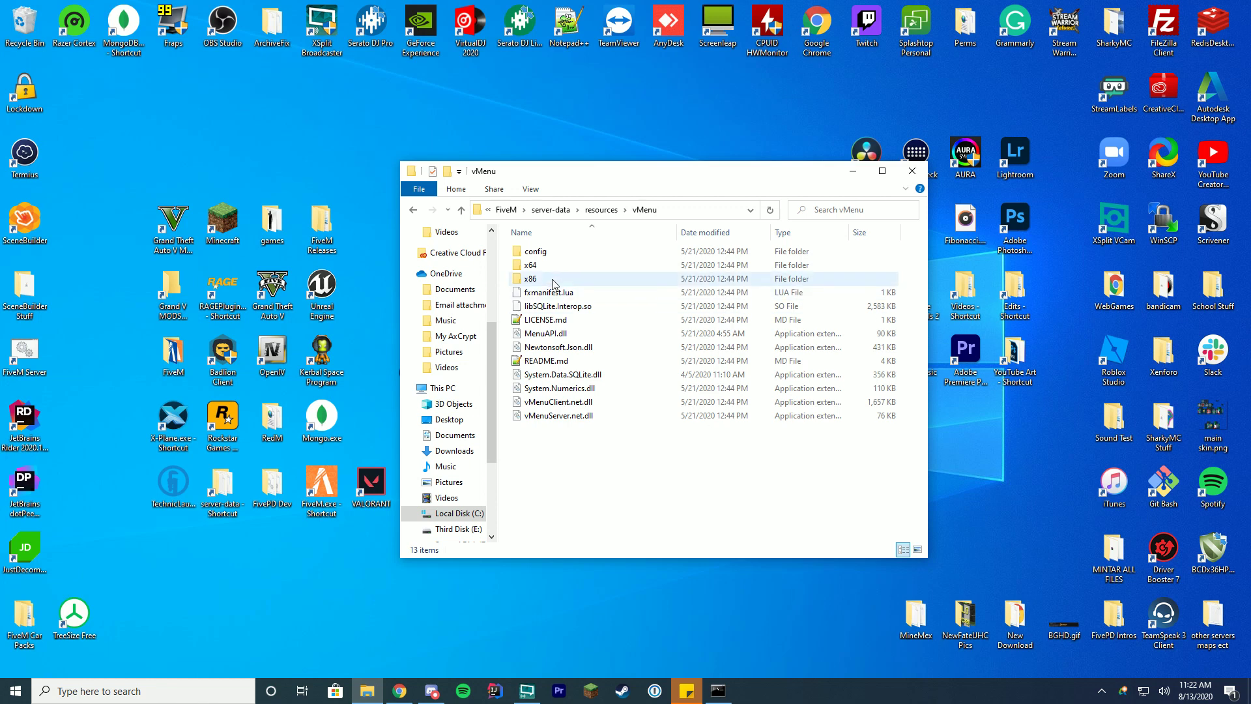
# Open vMenu's locations.json in Notepad++ and inspect the Example Location teleport entry
pyautogui.doubleClick(539, 252)
pyautogui.rightClick(545, 270)
pyautogui.click(464, 304)
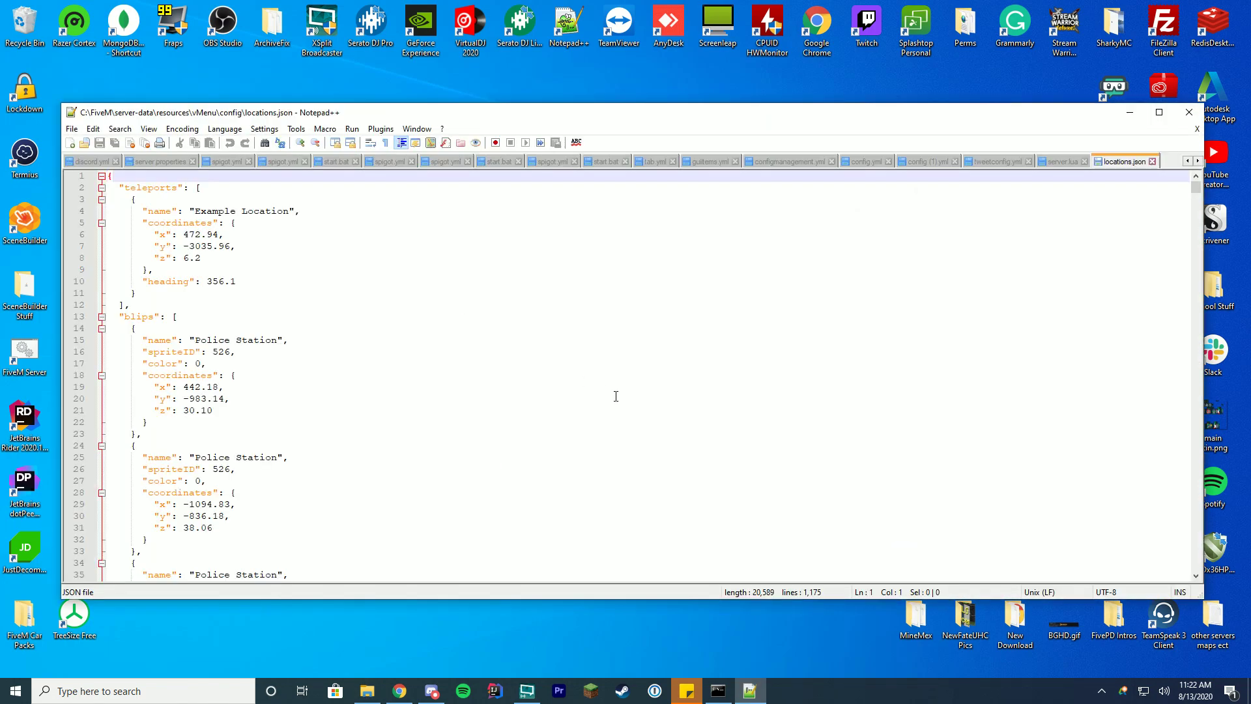
pyautogui.click(254, 206)
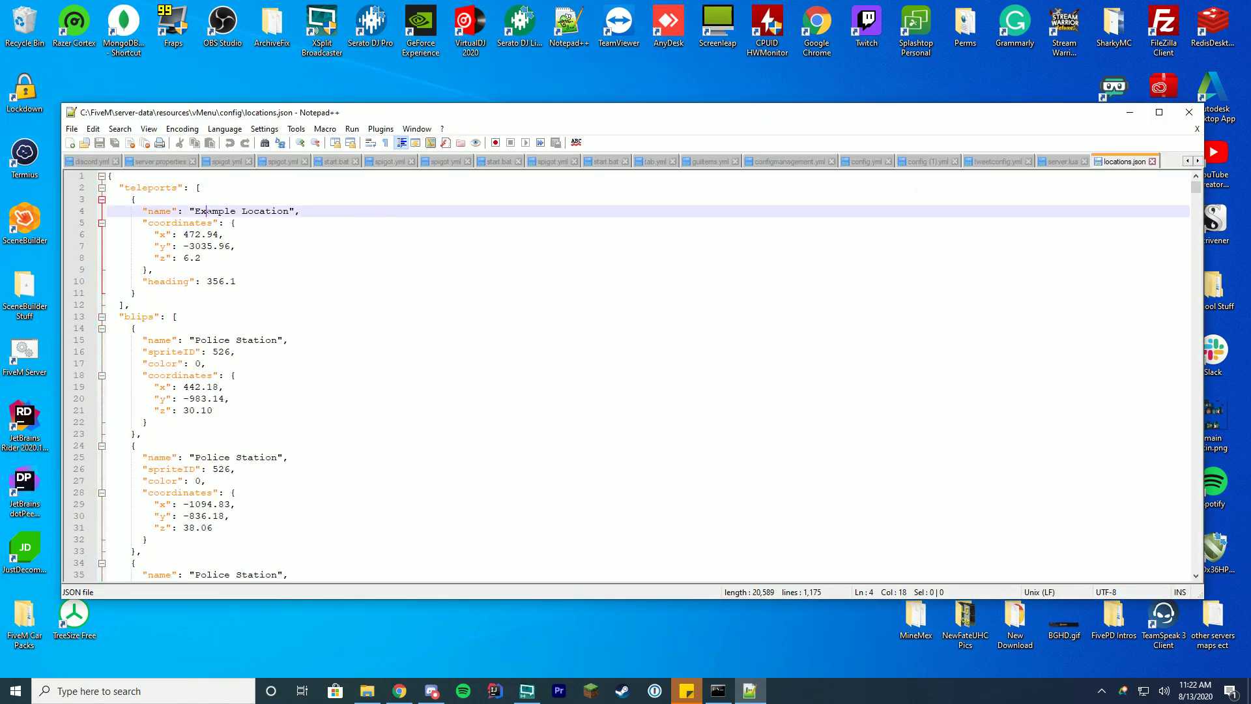
pyautogui.moveTo(205, 210); pyautogui.dragTo(260, 210)
pyautogui.press('End')
# Scroll through the location blips, noting a Police Station x coordinate of -1094.83, then close the file
pyautogui.scroll(-7, 499, 366)
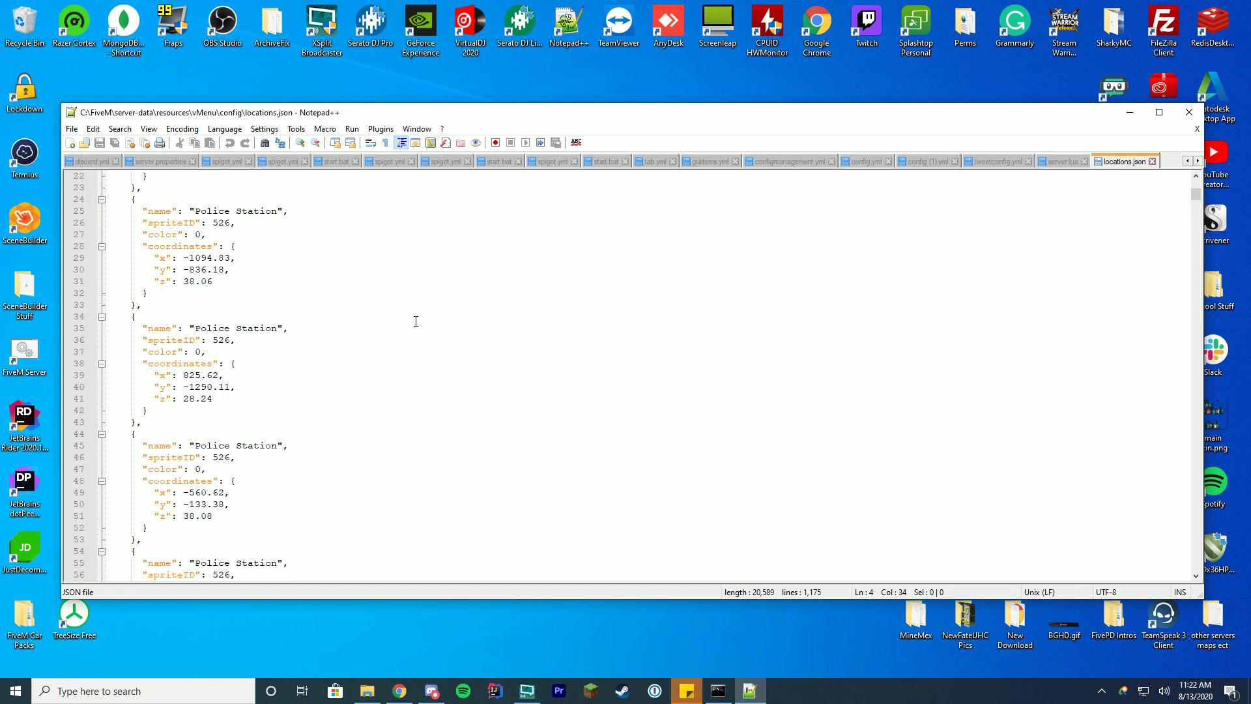
pyautogui.click(252, 280)
pyautogui.press('Up')
pyautogui.click(404, 260)
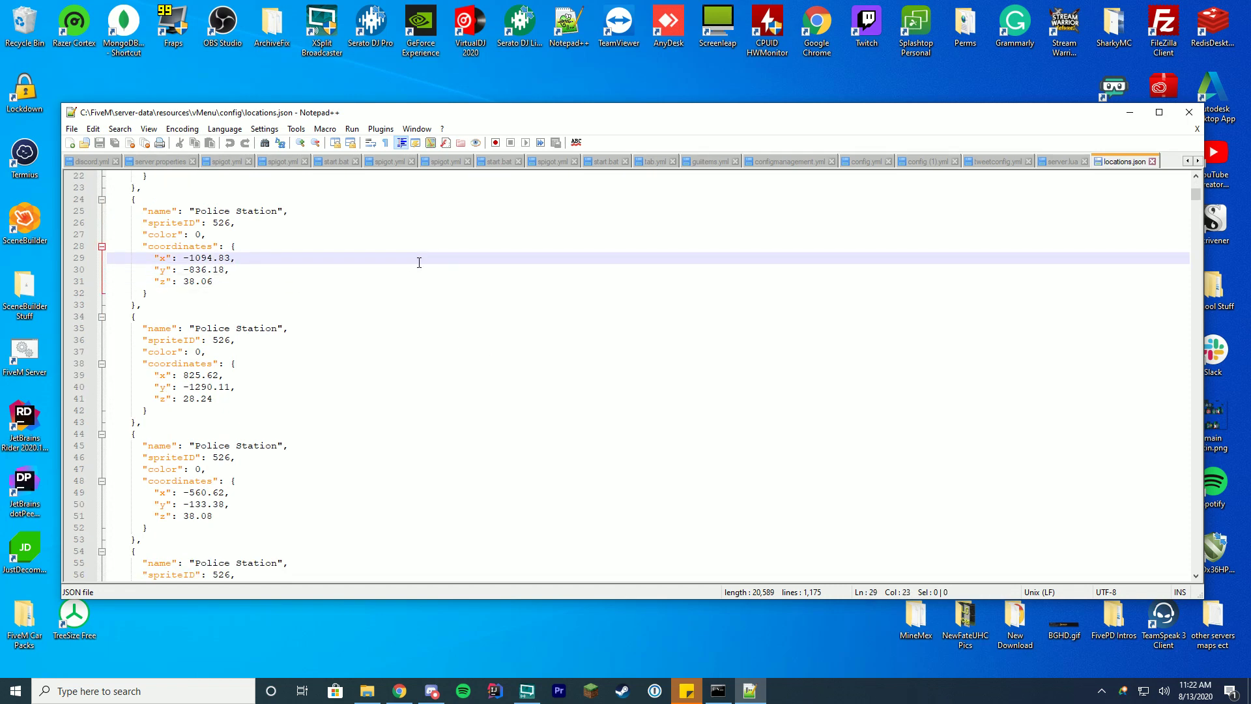
pyautogui.scroll(-13, 410, 273)
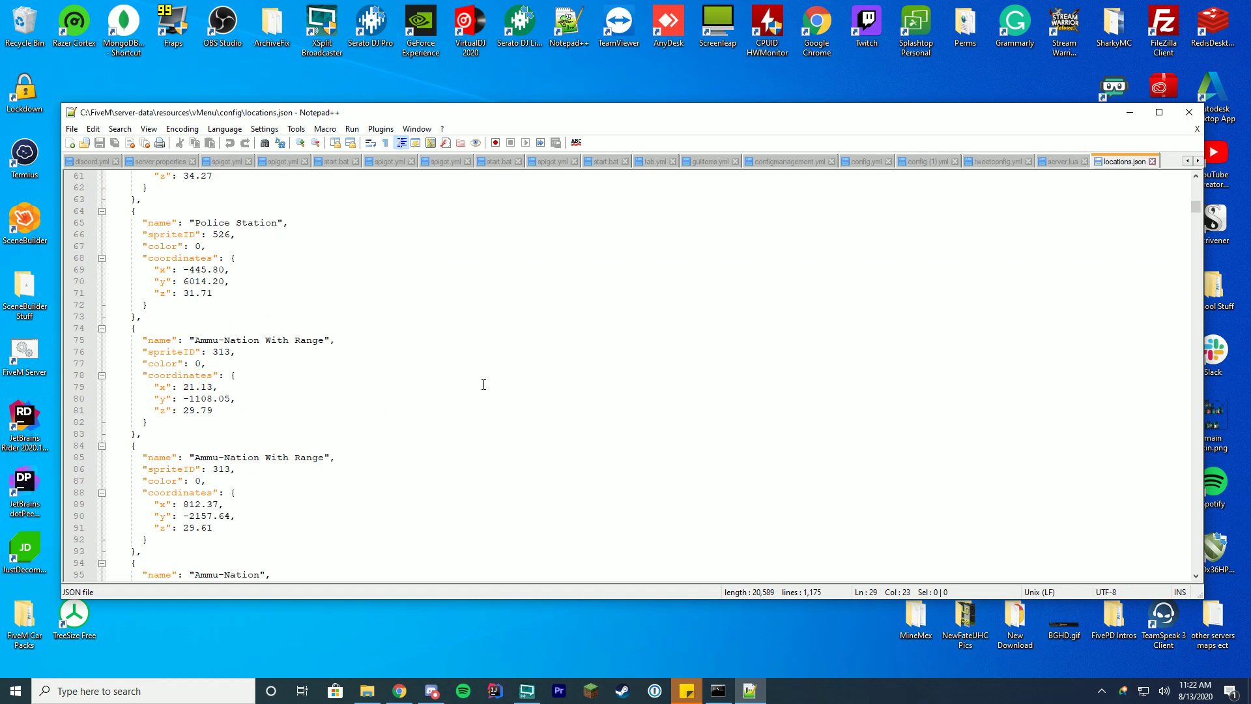
pyautogui.scroll(-6, 386, 388)
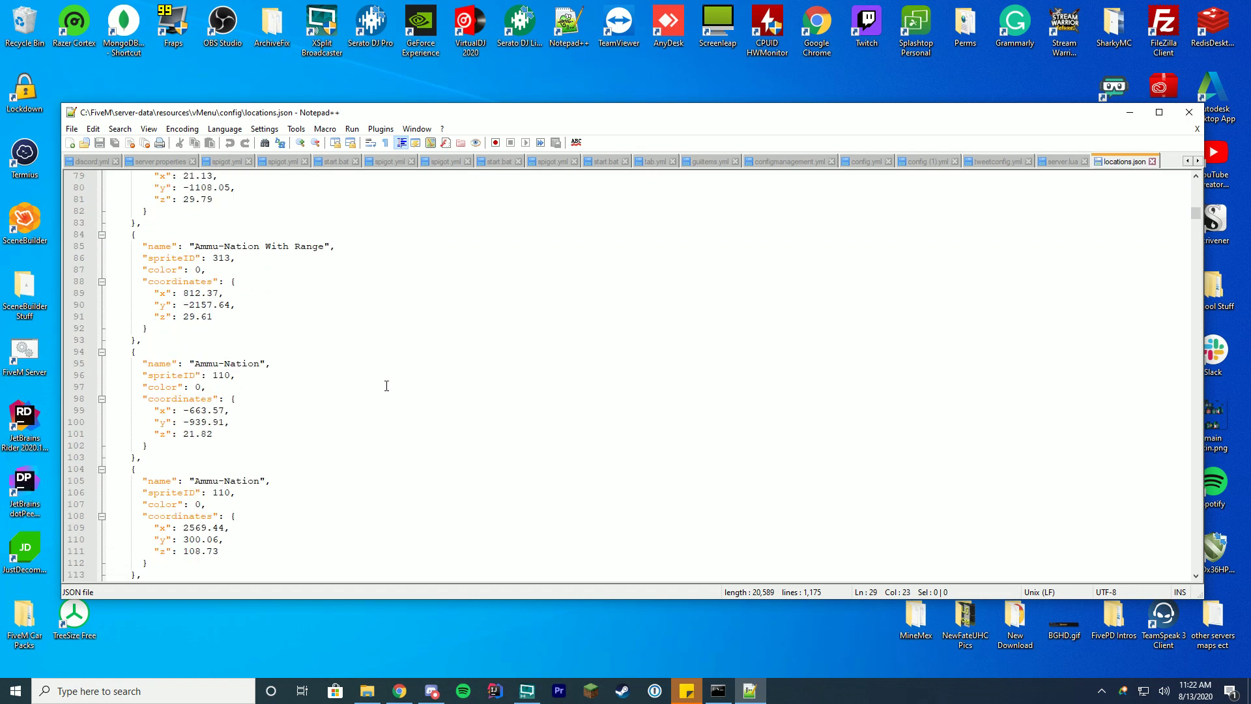
pyautogui.scroll(-7, 386, 385)
pyautogui.scroll(-20, 387, 383)
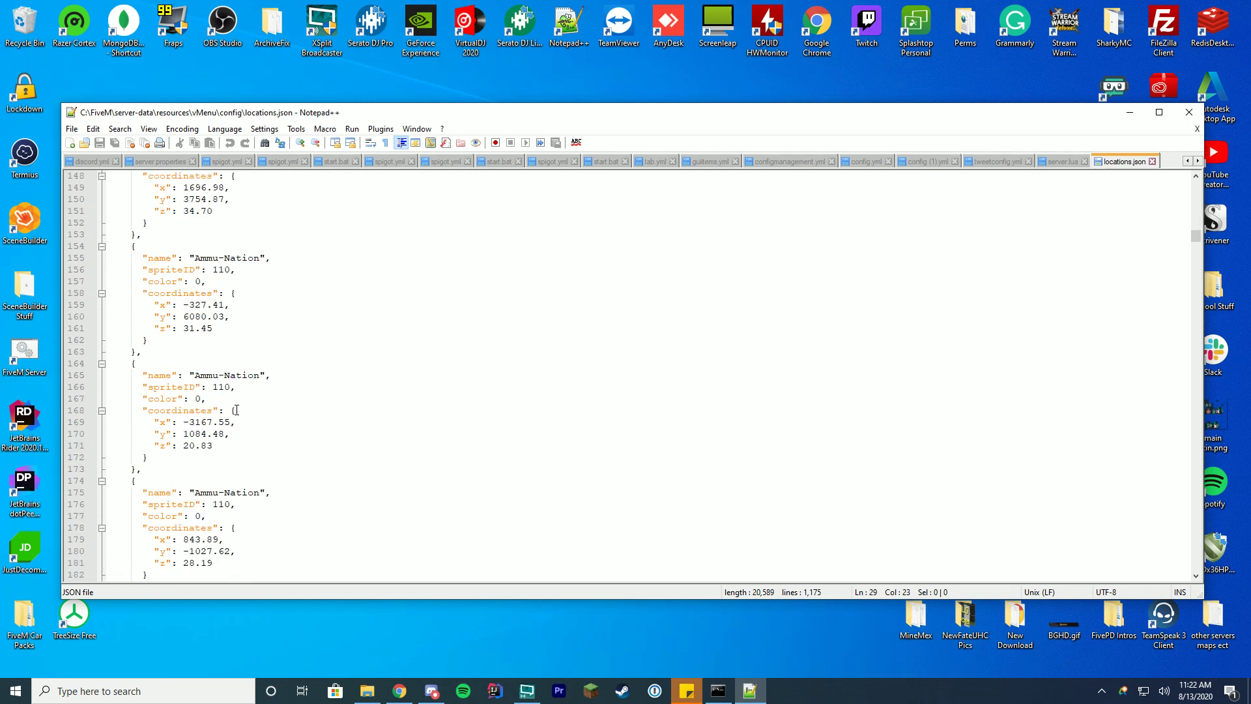
pyautogui.scroll(-14, 236, 401)
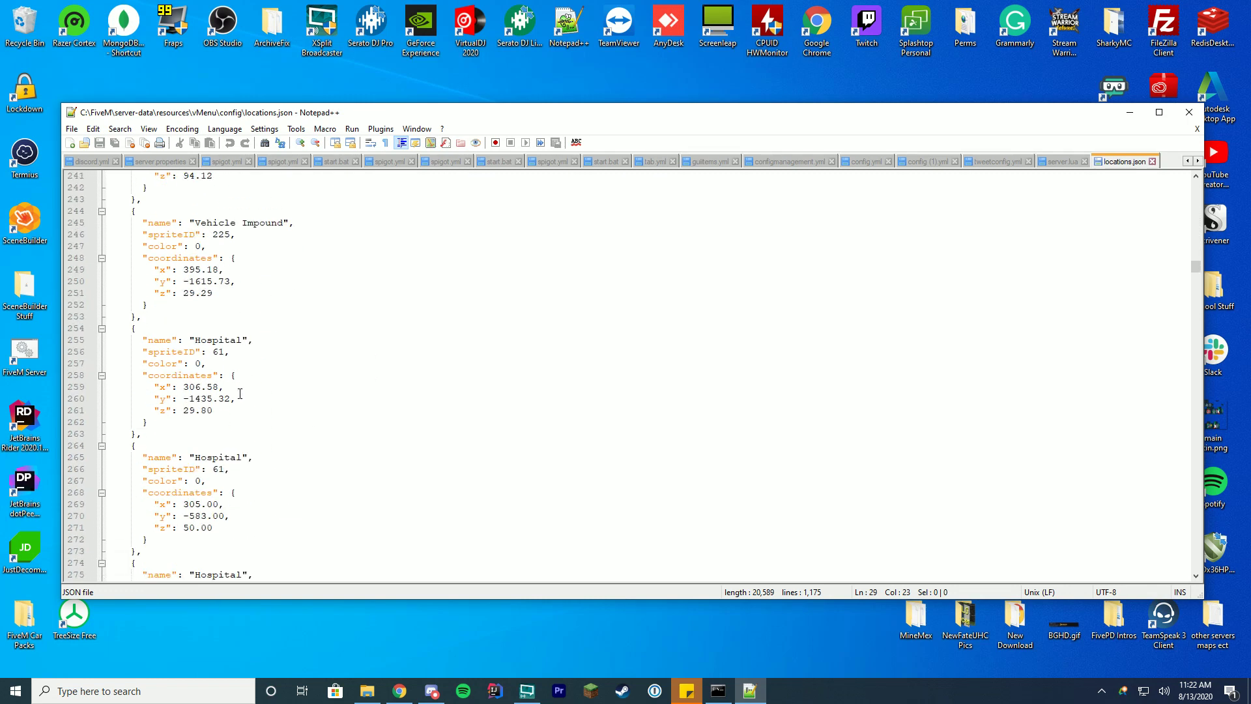
pyautogui.click(1190, 112)
# Open addons.json in Notepad++, review its add-on vehicle name entries, and close it
pyautogui.click(529, 254)
pyautogui.rightClick(531, 254)
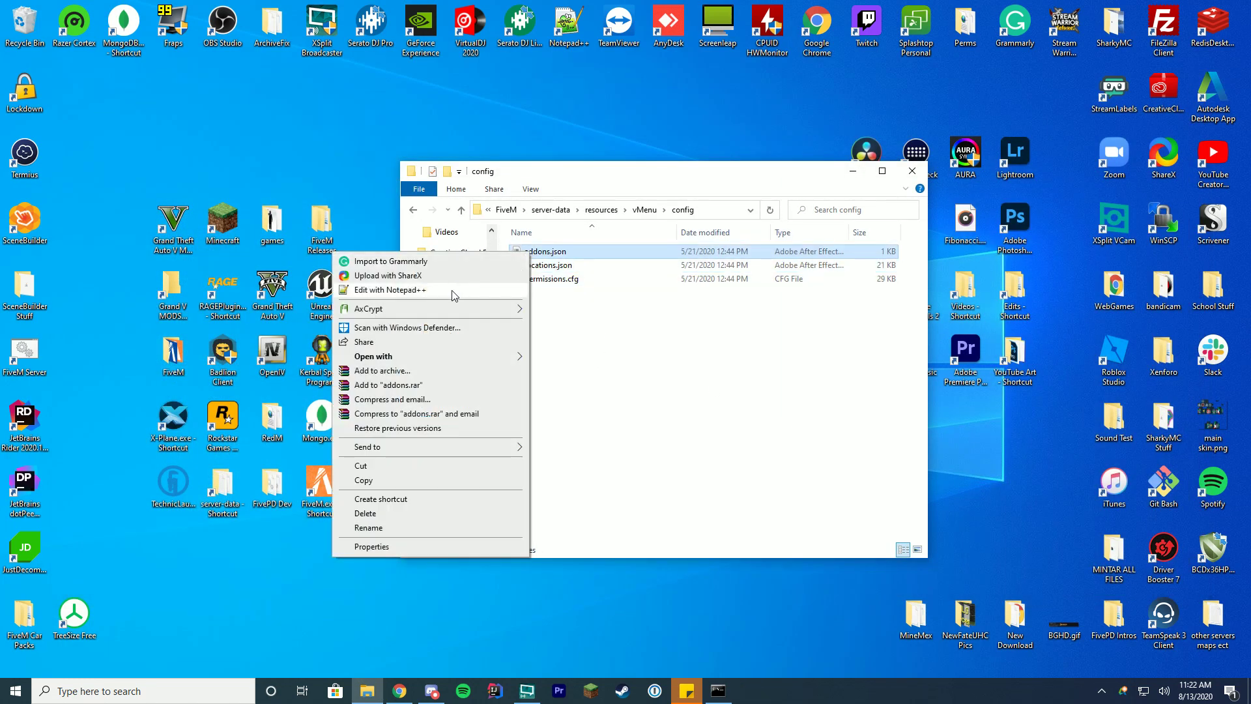
pyautogui.click(456, 289)
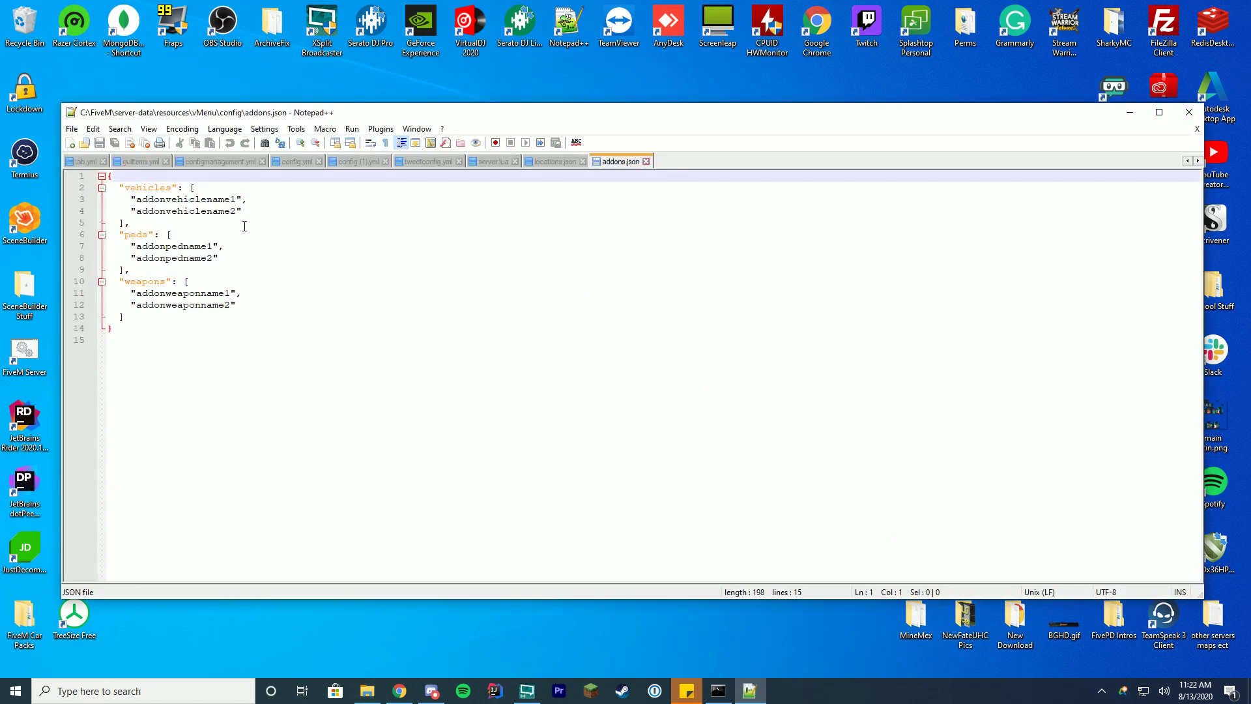
pyautogui.click(280, 210)
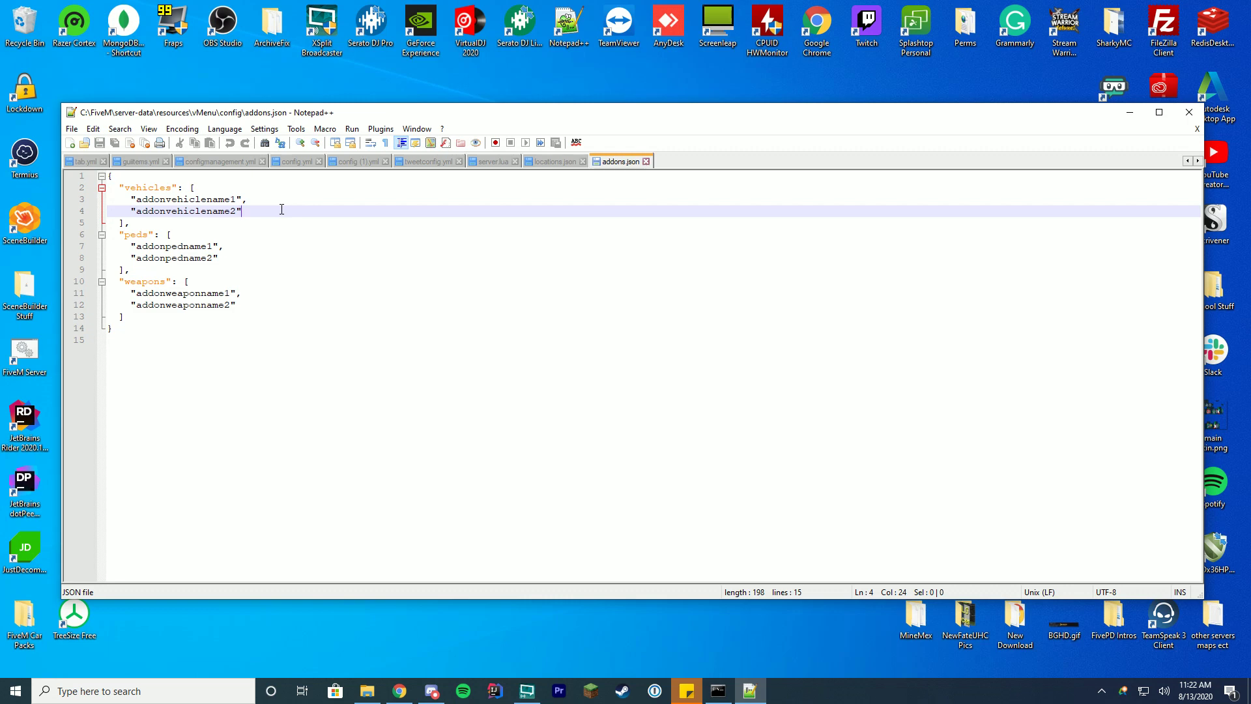
pyautogui.click(1190, 112)
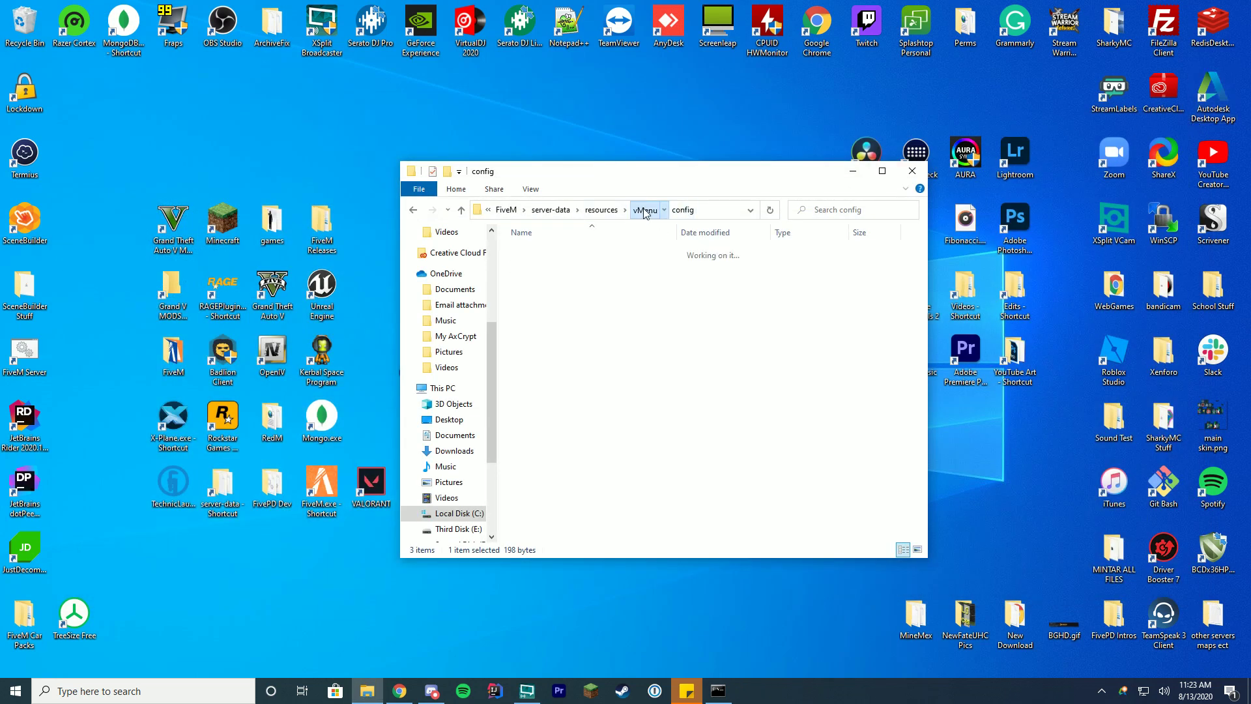
# Take permissions.cfg out of vMenu's config folder and go up to server-data
pyautogui.click(636, 211)
pyautogui.doubleClick(625, 251)
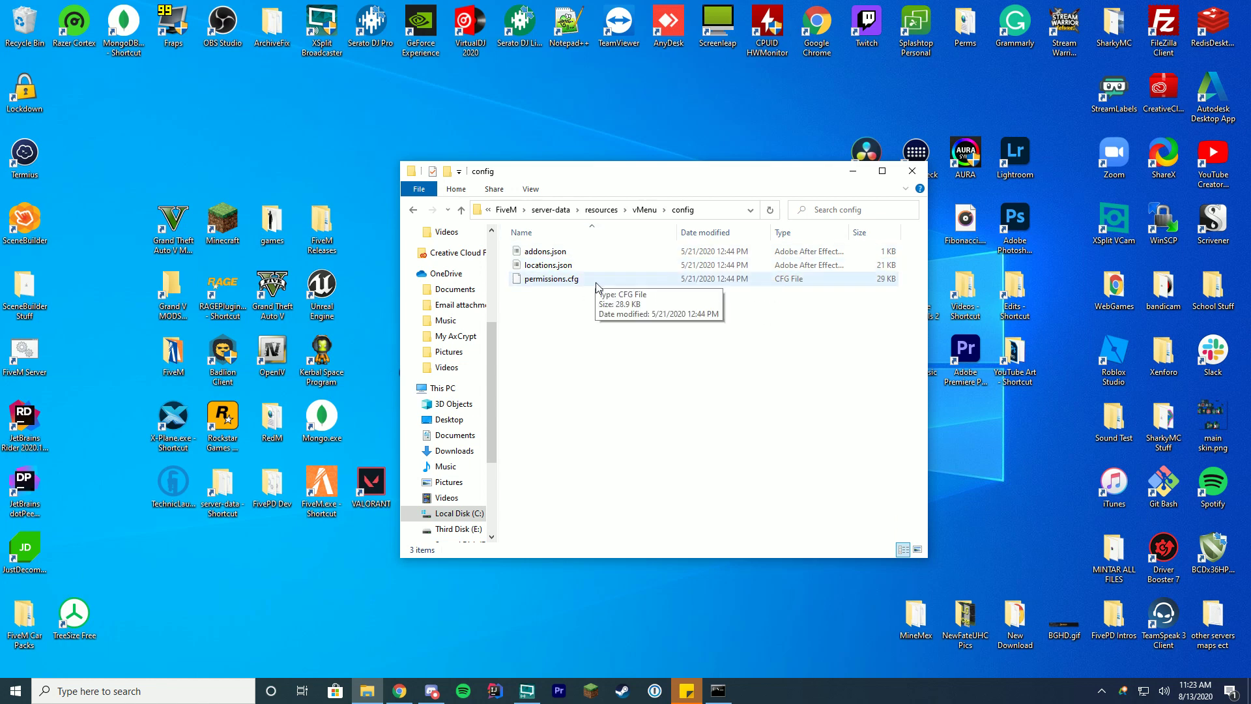
pyautogui.click(581, 287)
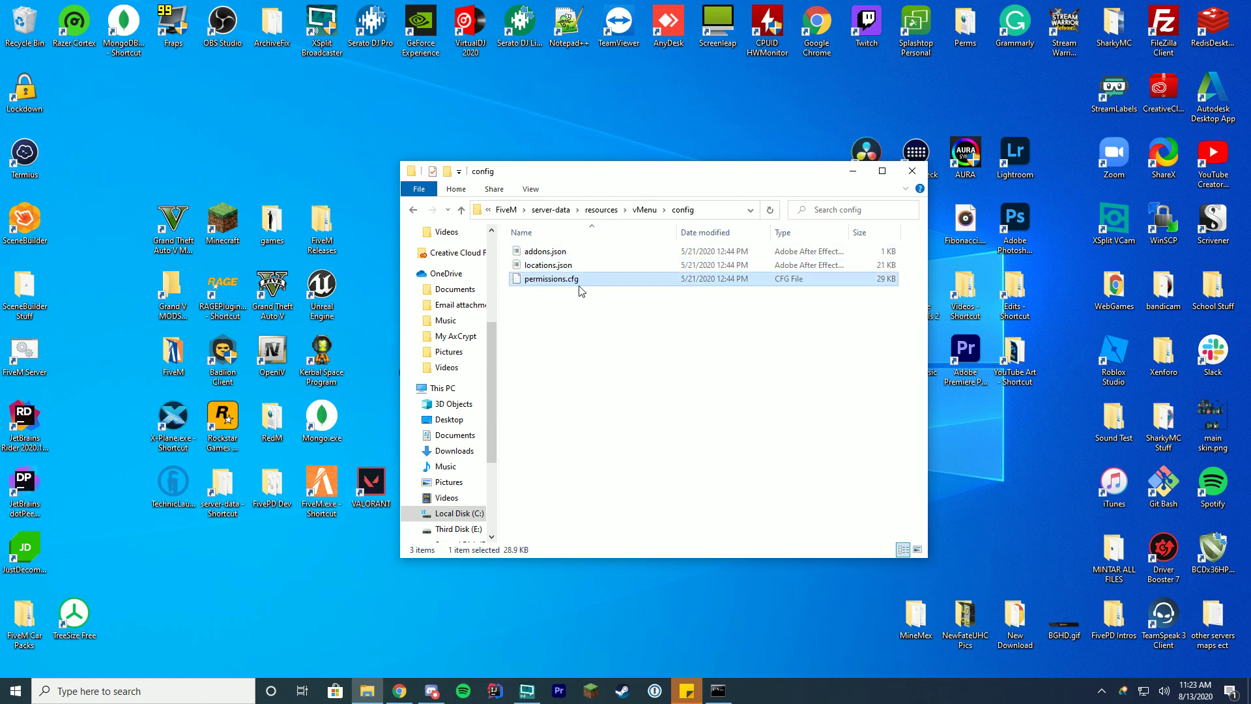
pyautogui.press('Delete')
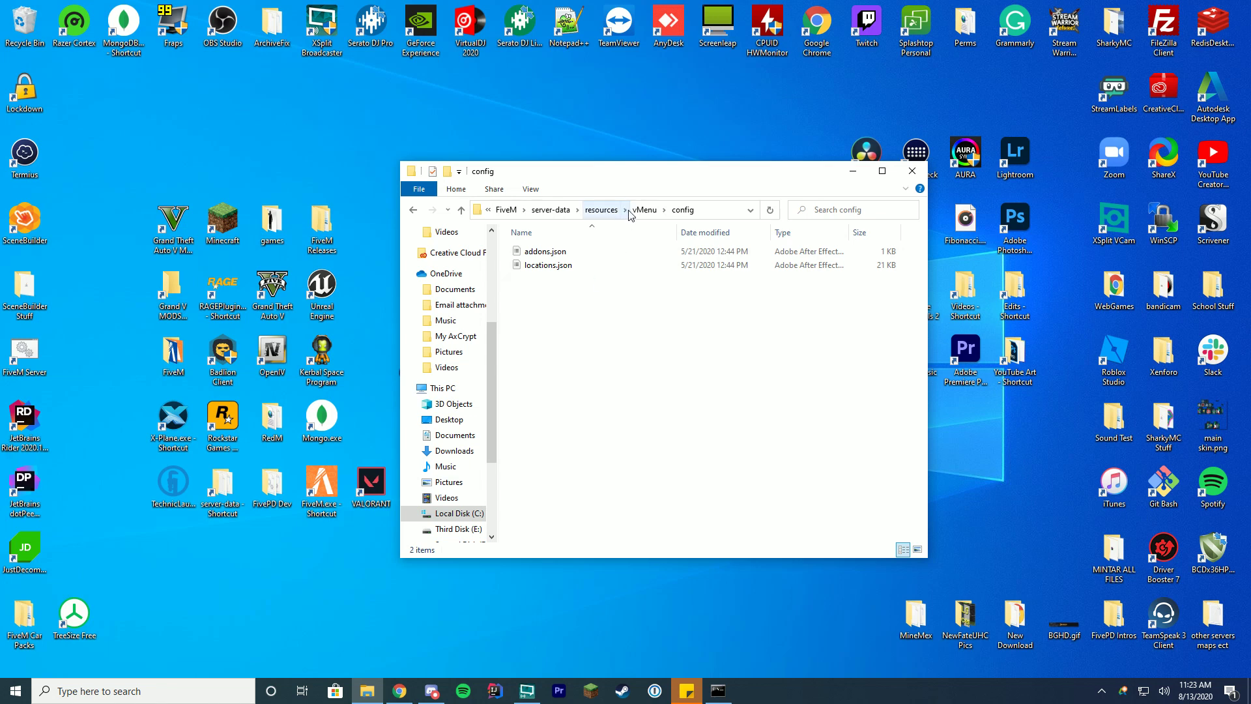
pyautogui.click(559, 216)
# Open server-data's permissions.cfg in Notepad++
pyautogui.click(578, 395)
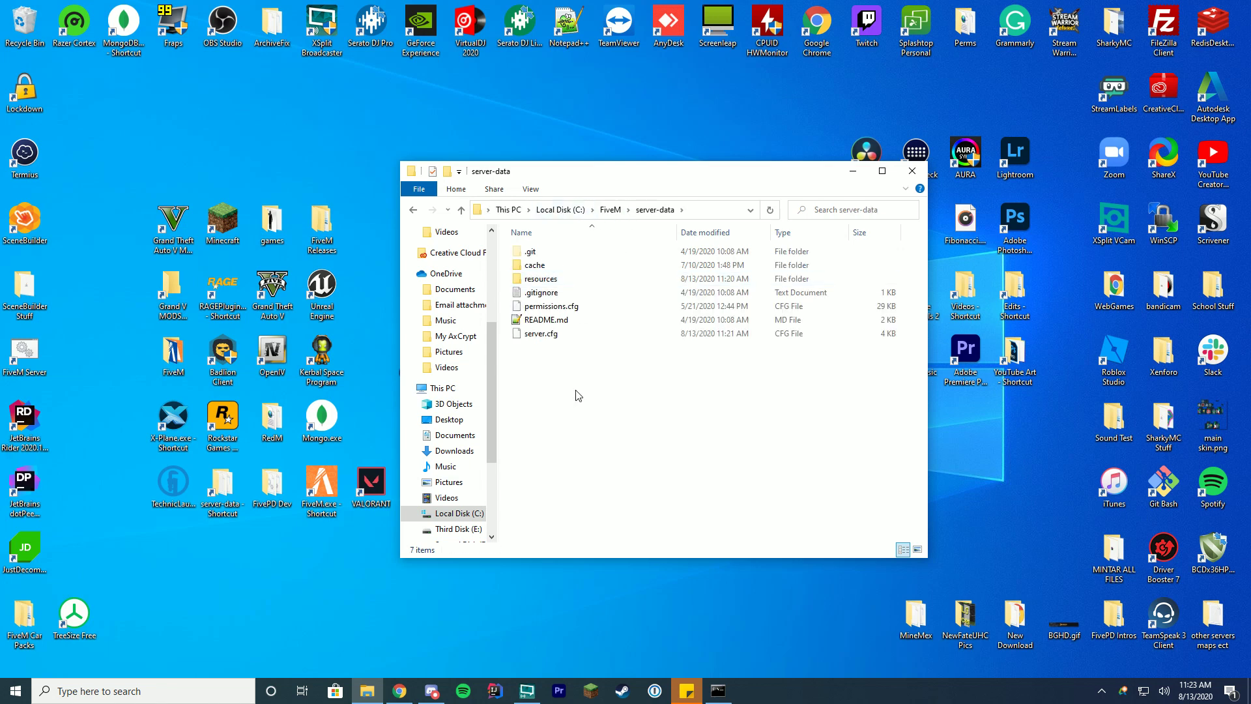
pyautogui.click(558, 310)
pyautogui.rightClick(558, 311)
pyautogui.click(402, 354)
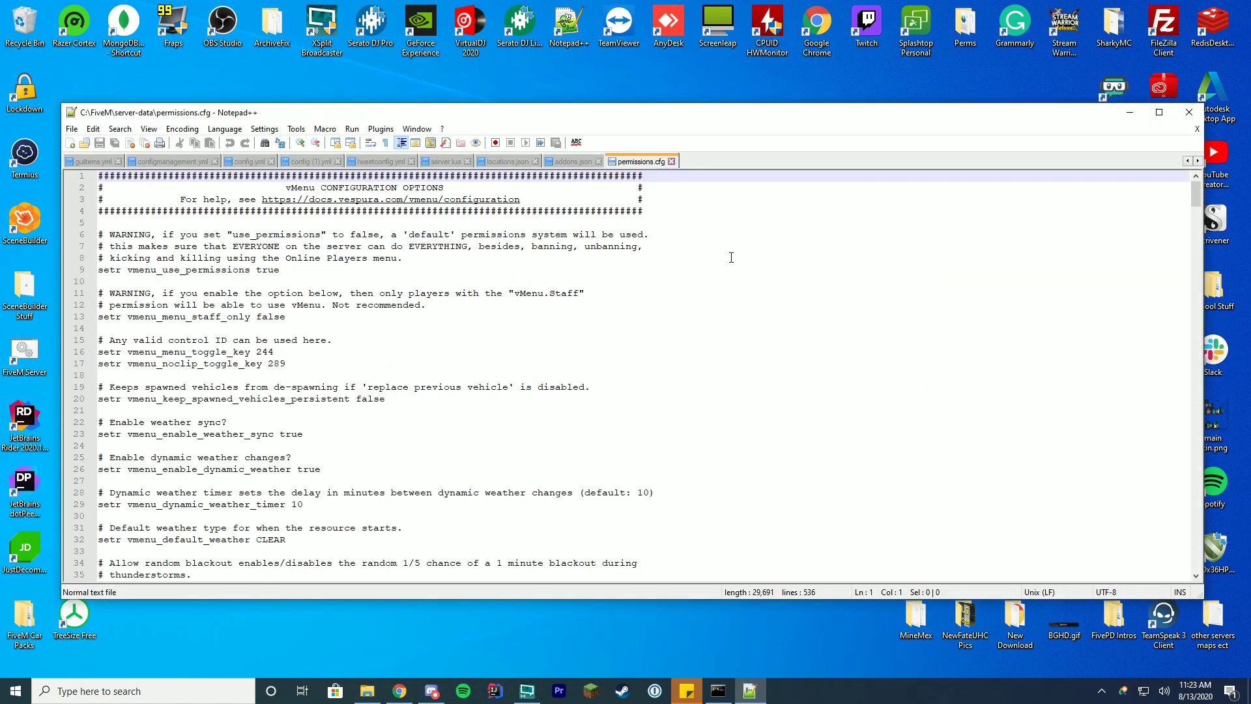
pyautogui.click(858, 243)
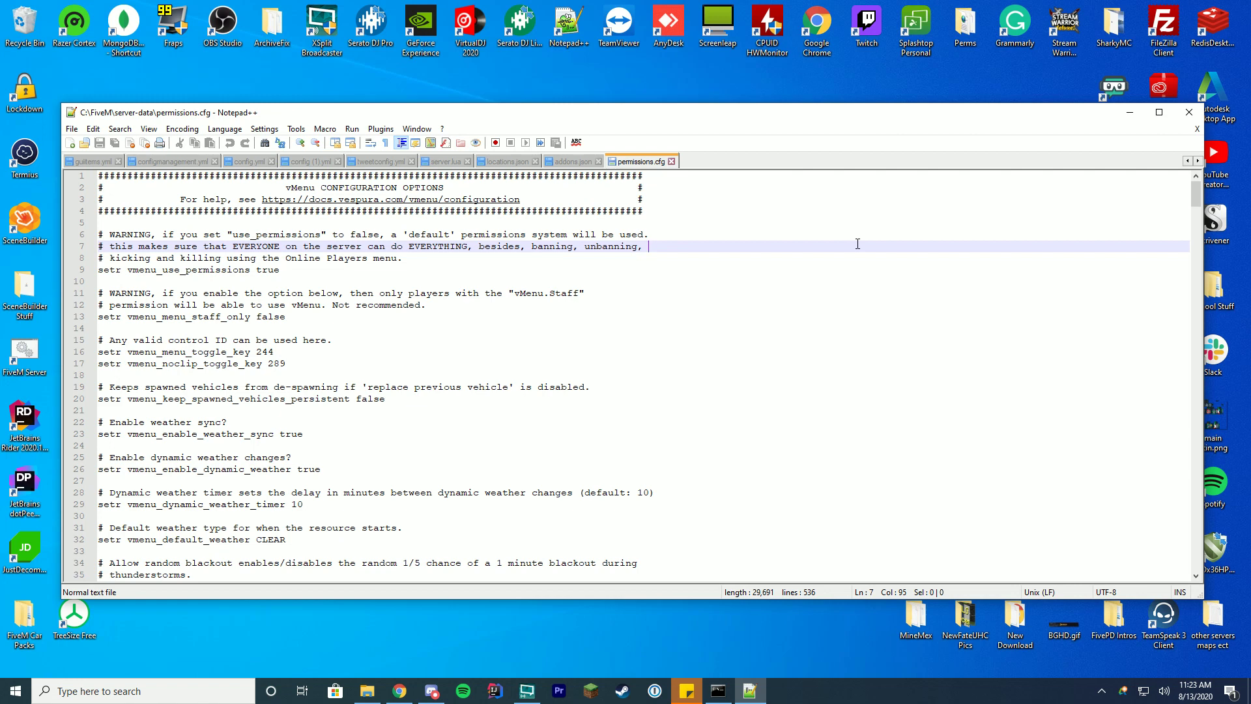
pyautogui.click(360, 268)
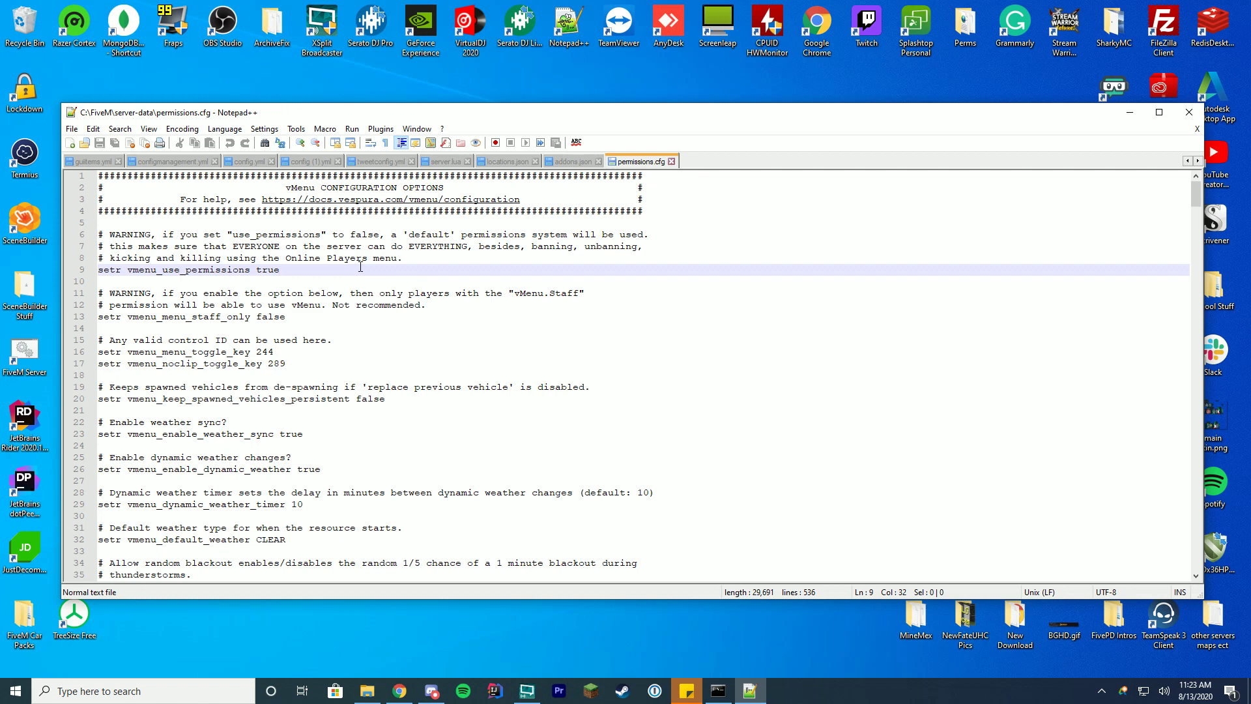
pyautogui.click(290, 318)
pyautogui.click(300, 354)
pyautogui.click(315, 365)
pyautogui.click(368, 346)
pyautogui.click(396, 355)
pyautogui.click(397, 362)
pyautogui.scroll(-3, 397, 363)
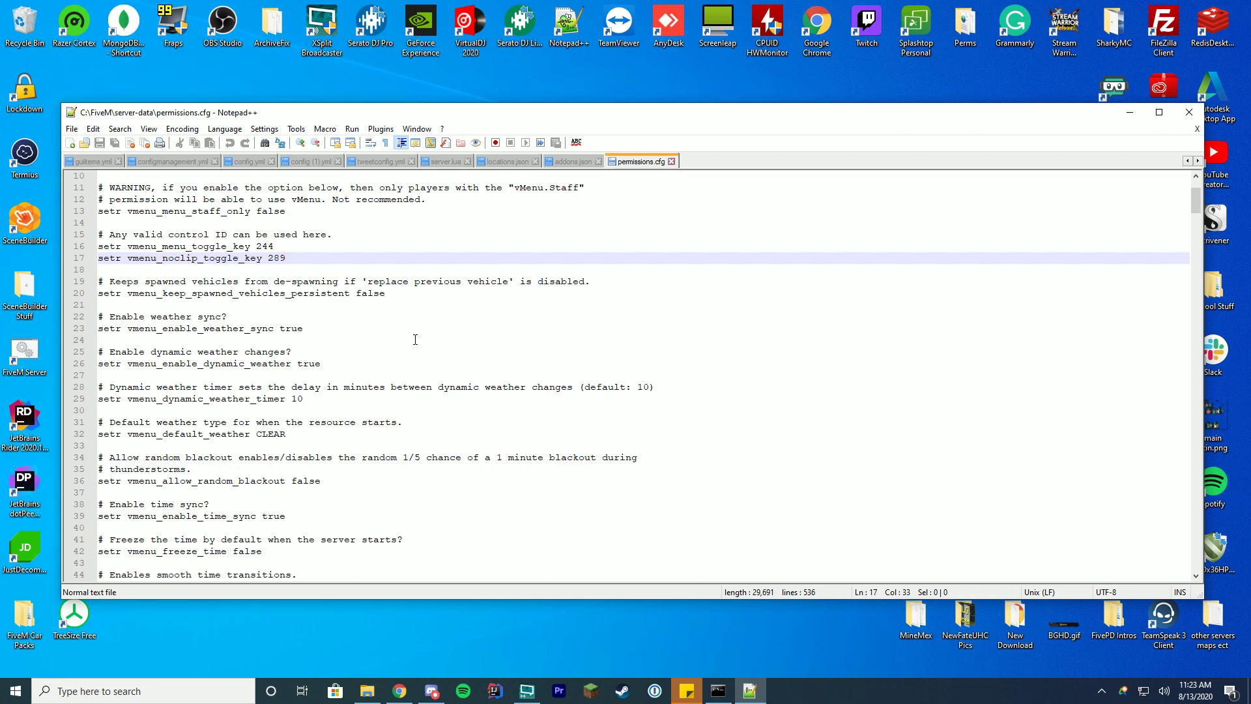
pyautogui.click(370, 399)
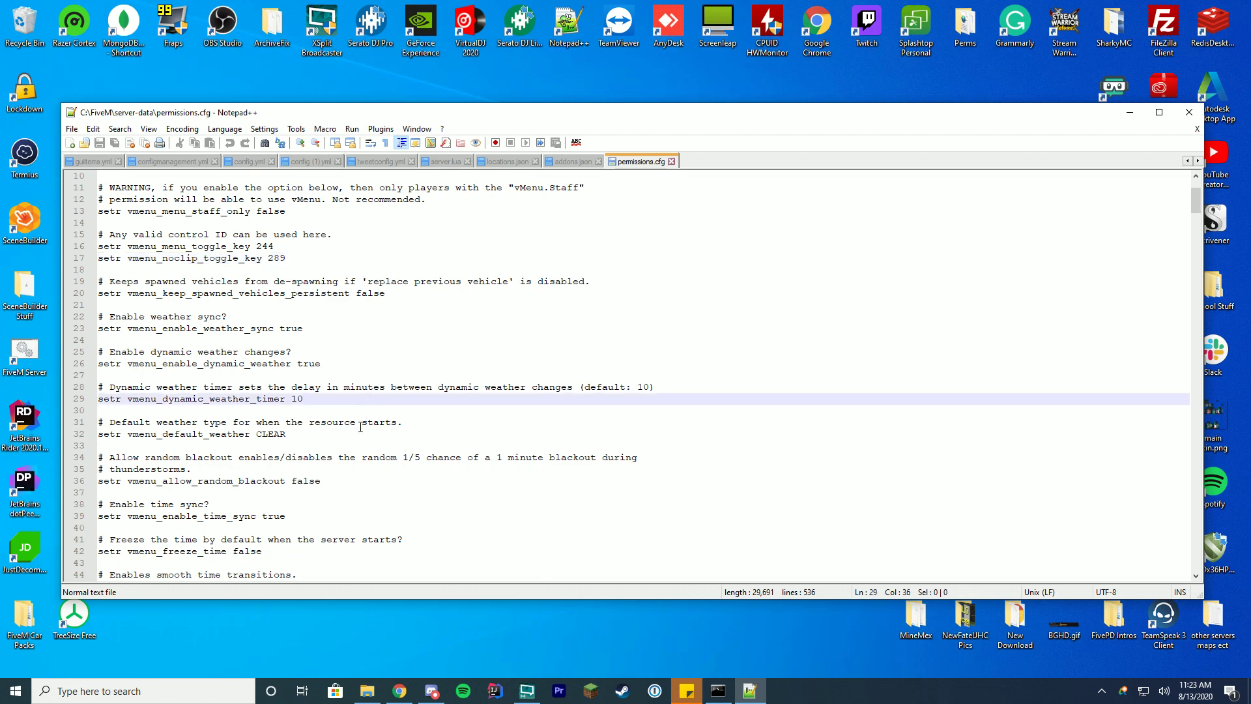
pyautogui.click(360, 431)
pyautogui.scroll(-3, 456, 417)
pyautogui.click(360, 363)
pyautogui.click(359, 375)
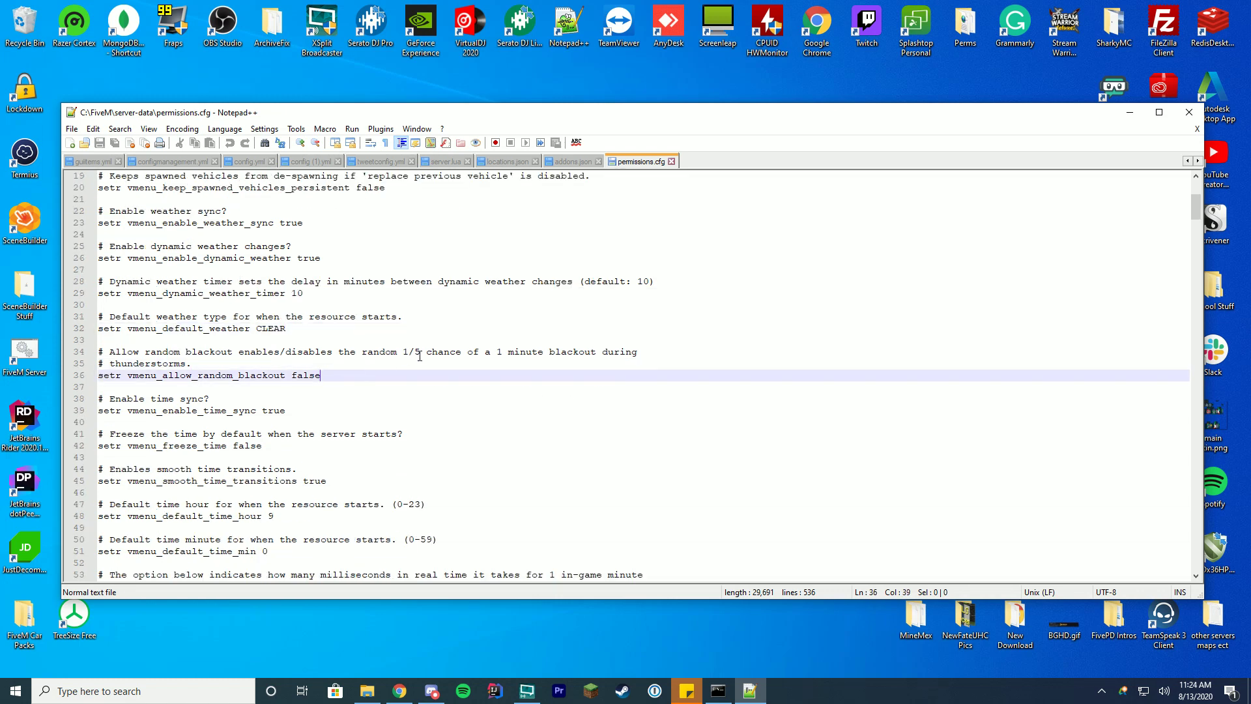
pyautogui.scroll(-3, 395, 387)
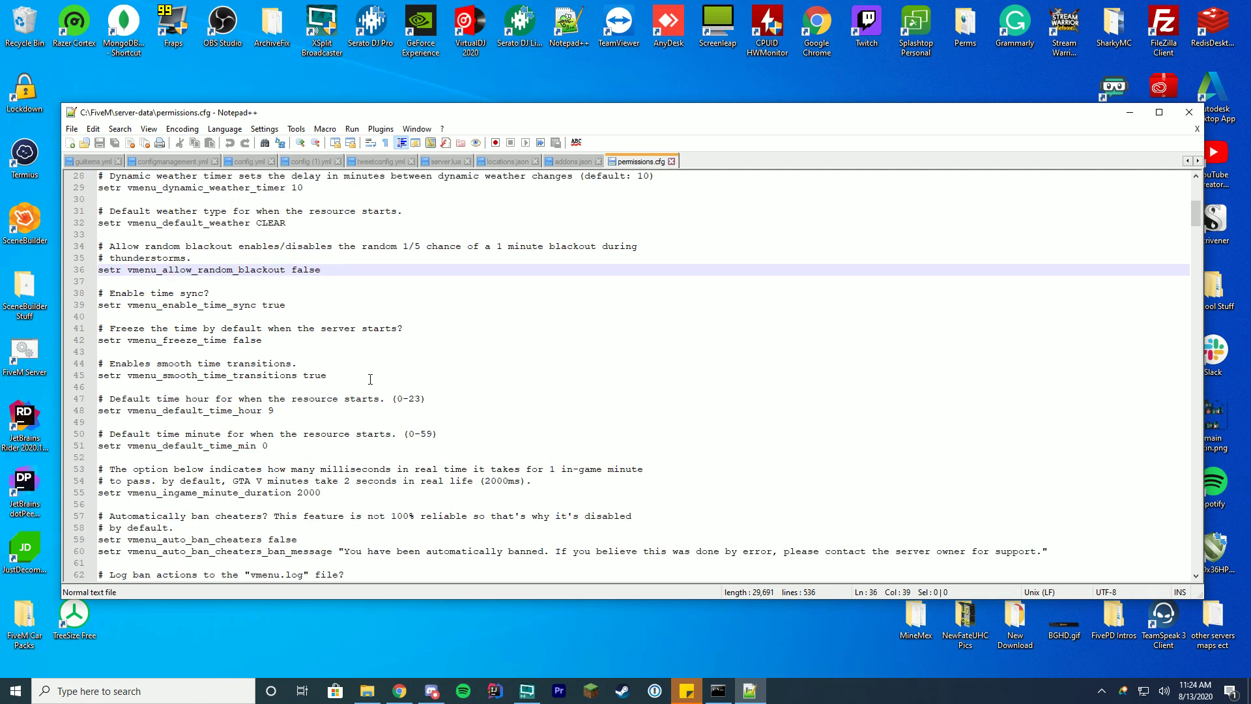
pyautogui.click(330, 307)
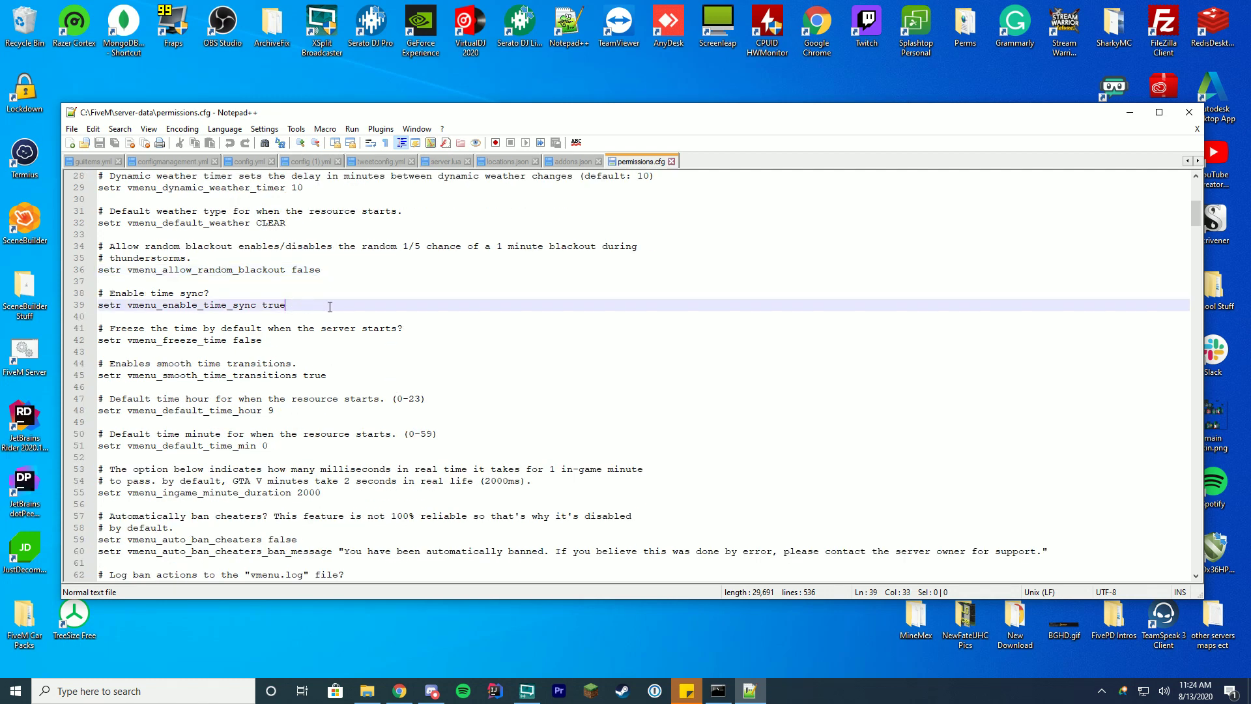
pyautogui.click(468, 331)
pyautogui.click(521, 342)
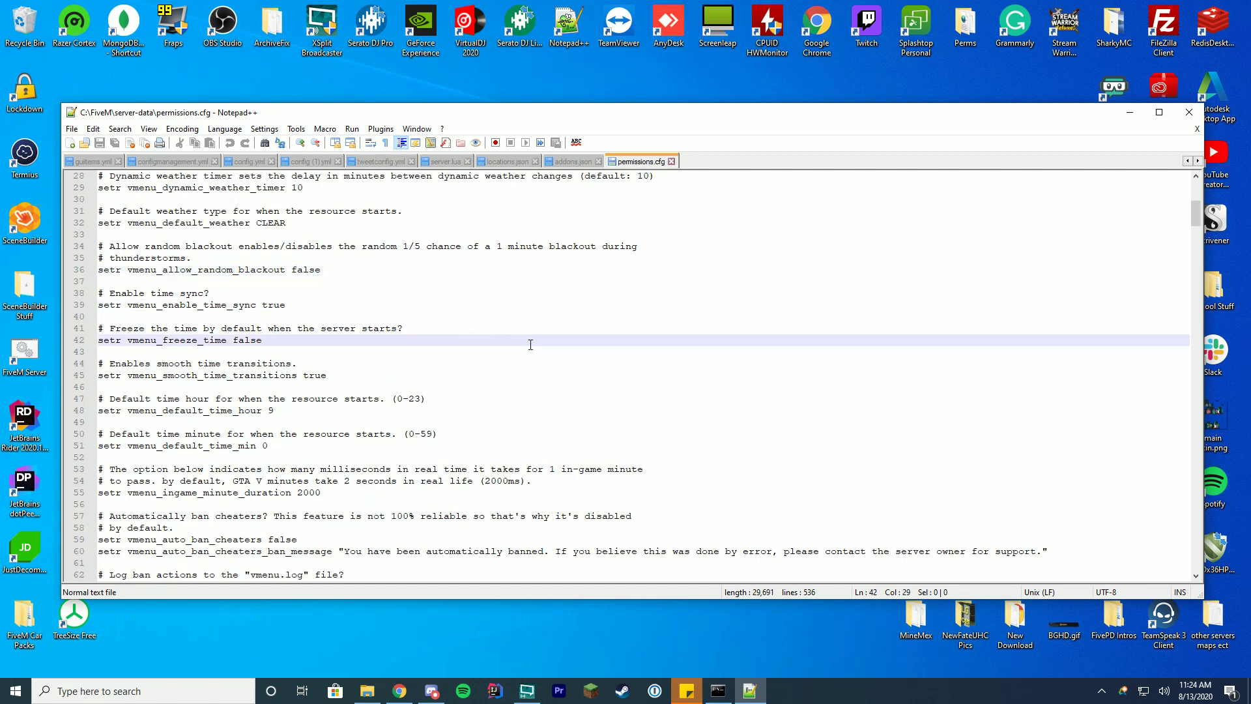
pyautogui.scroll(-1, 531, 344)
pyautogui.click(393, 339)
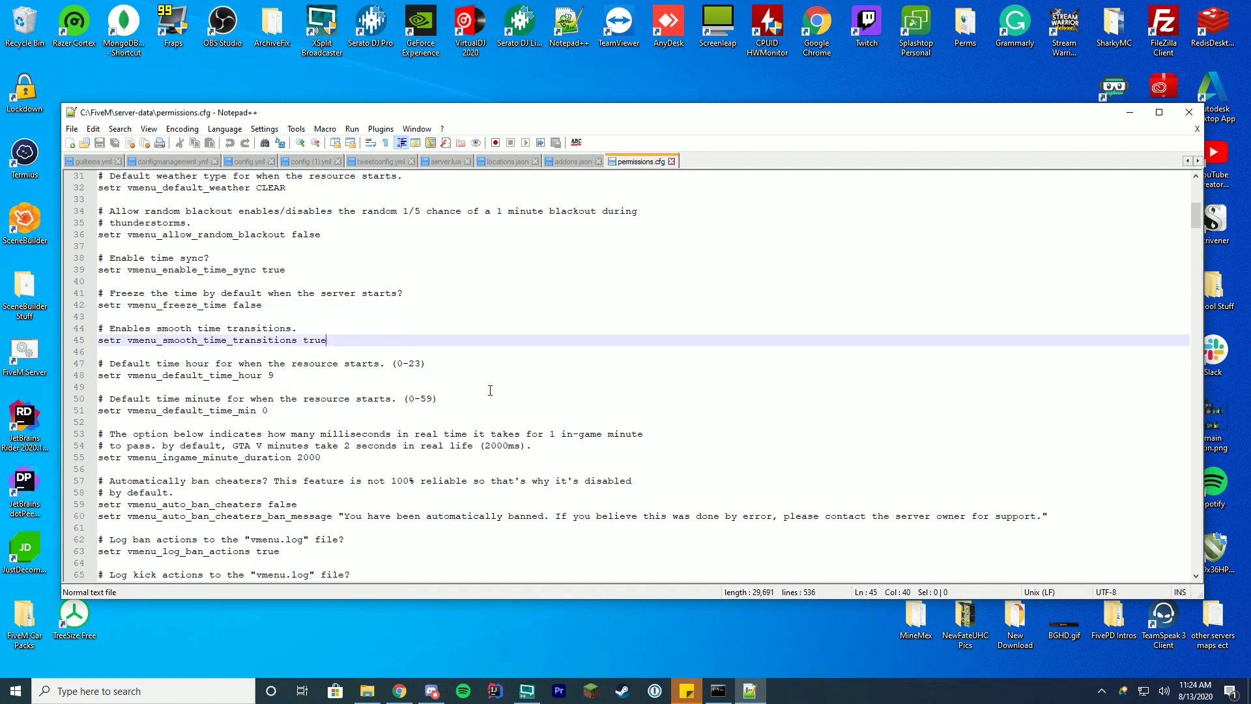
pyautogui.scroll(-2, 505, 400)
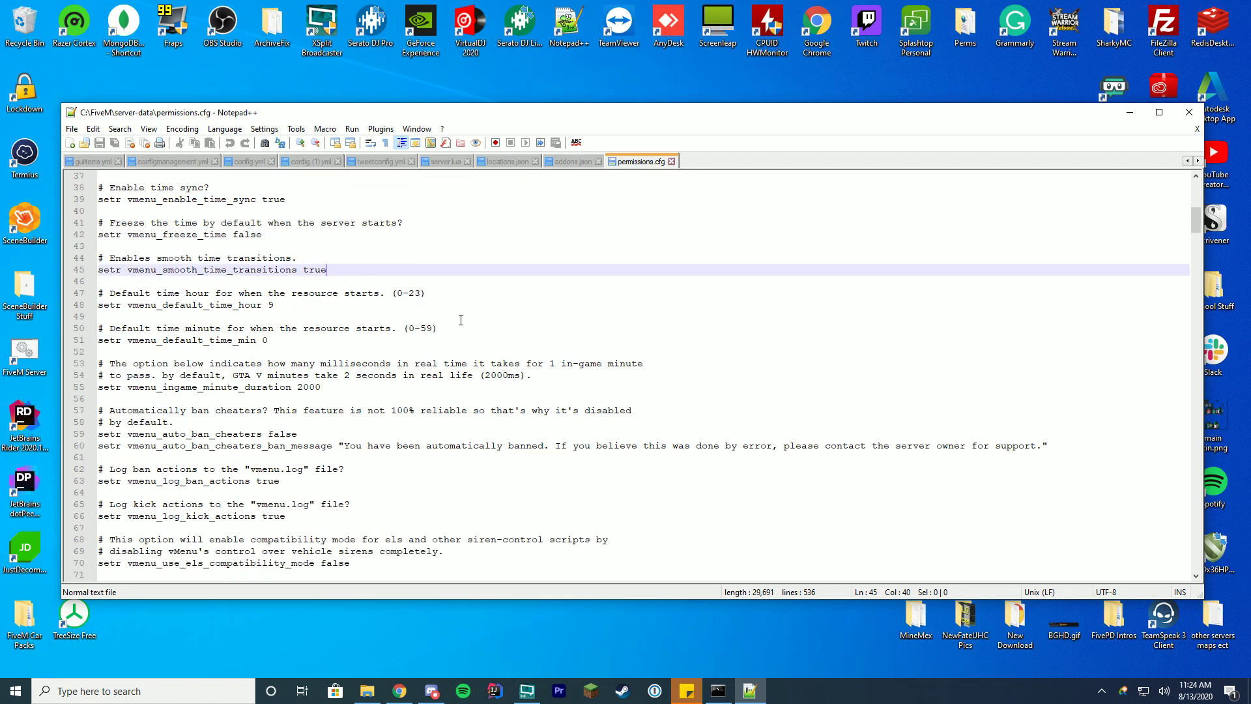
pyautogui.scroll(-1, 431, 331)
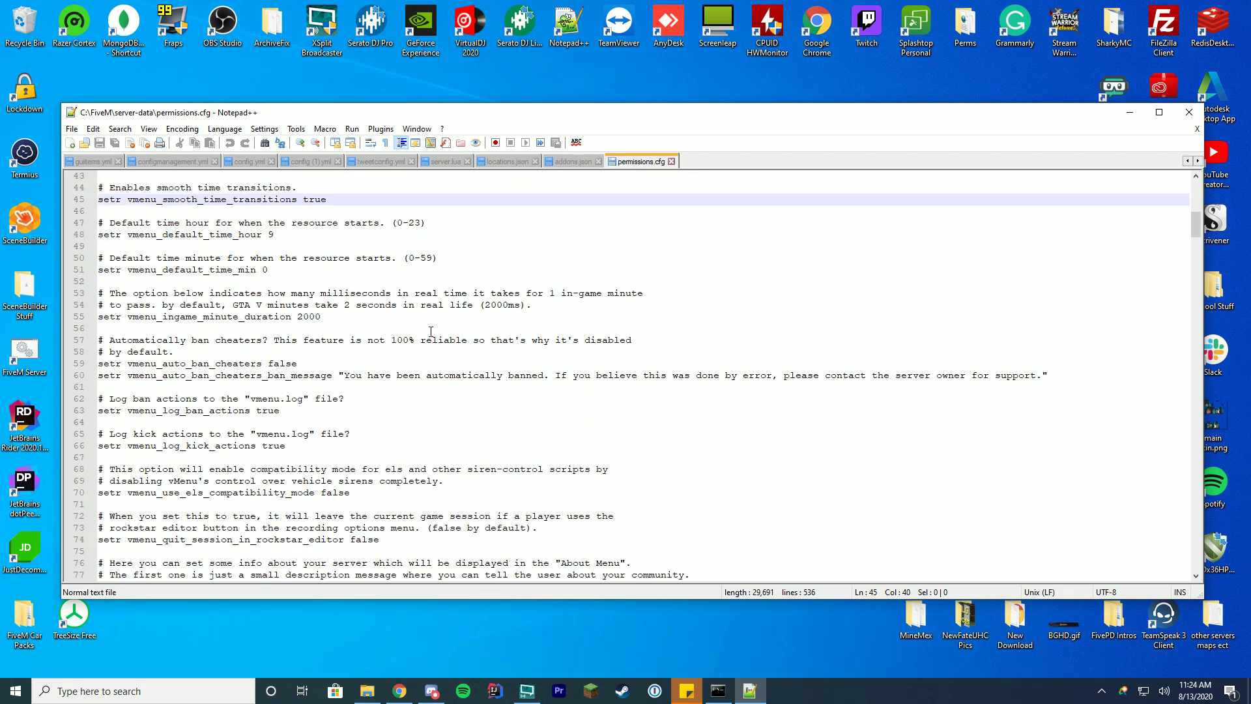
pyautogui.click(341, 330)
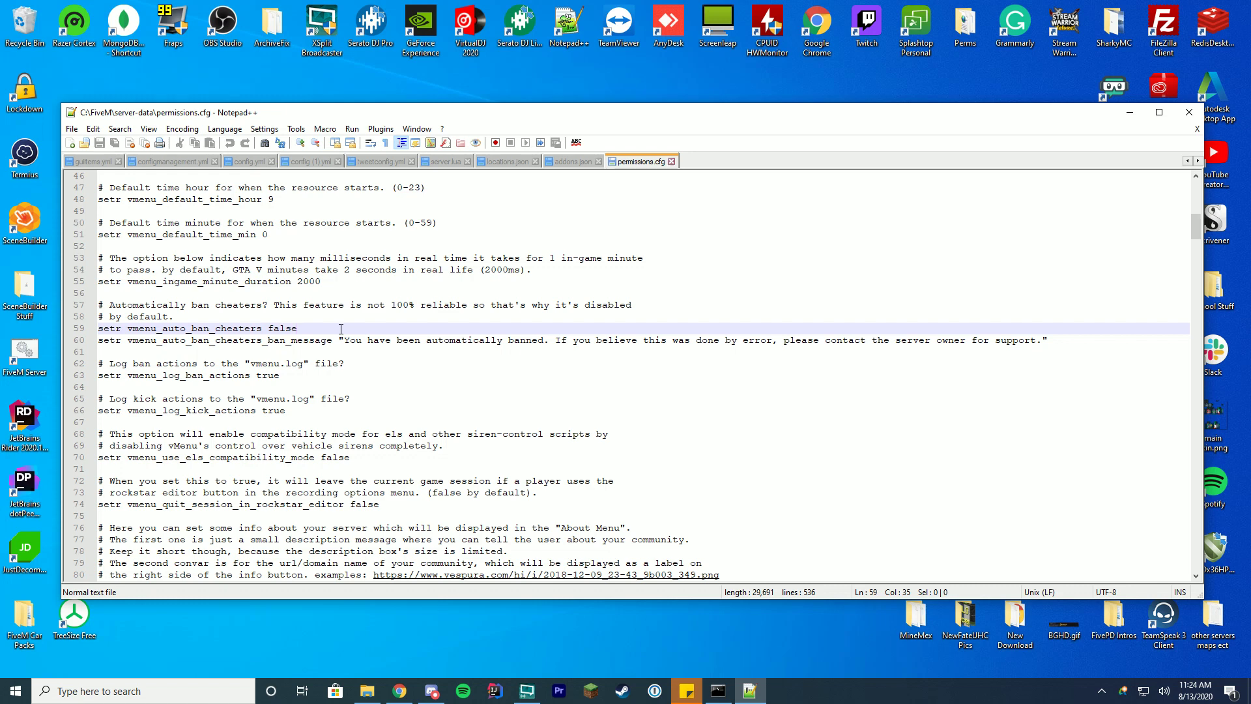
pyautogui.click(354, 360)
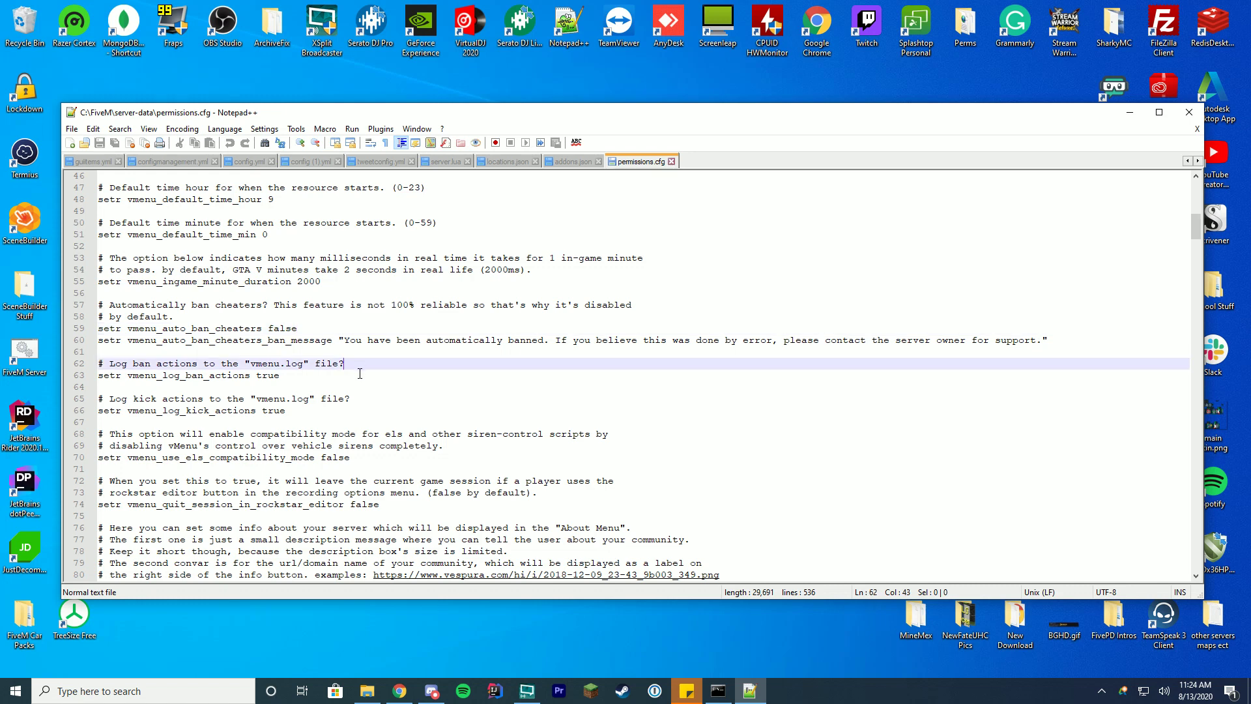
pyautogui.click(356, 399)
pyautogui.scroll(-2, 489, 413)
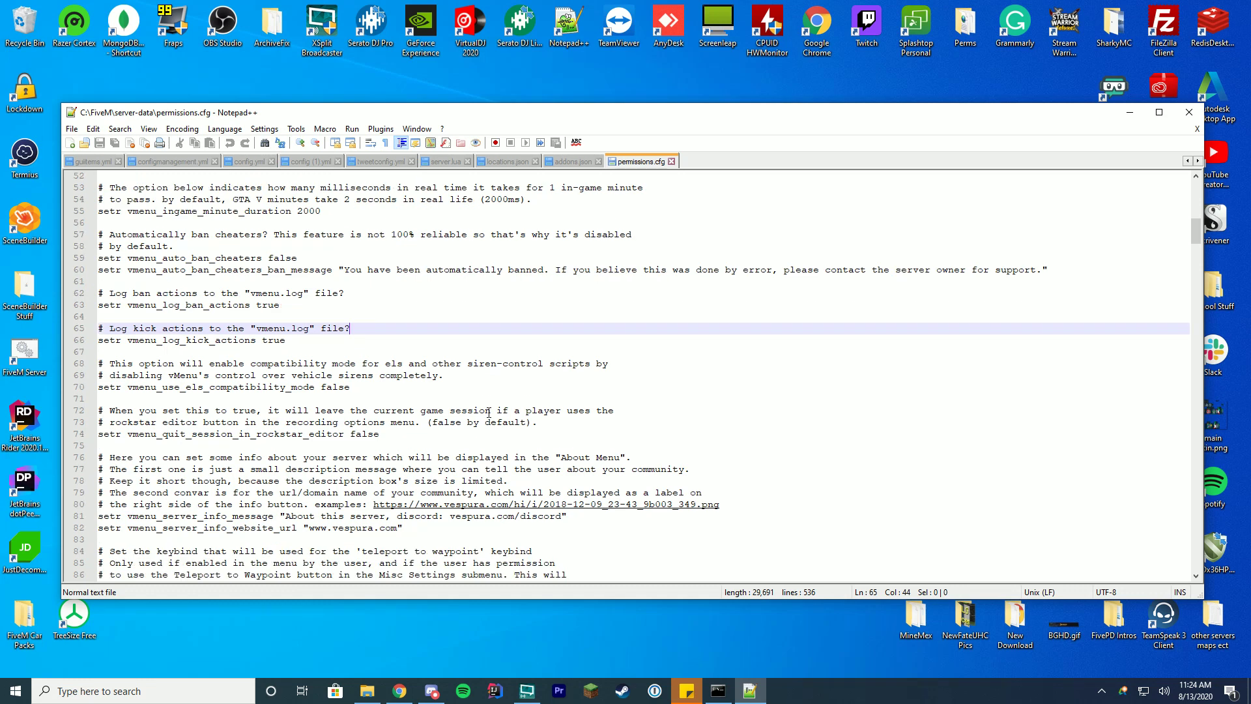
pyautogui.scroll(-3, 489, 412)
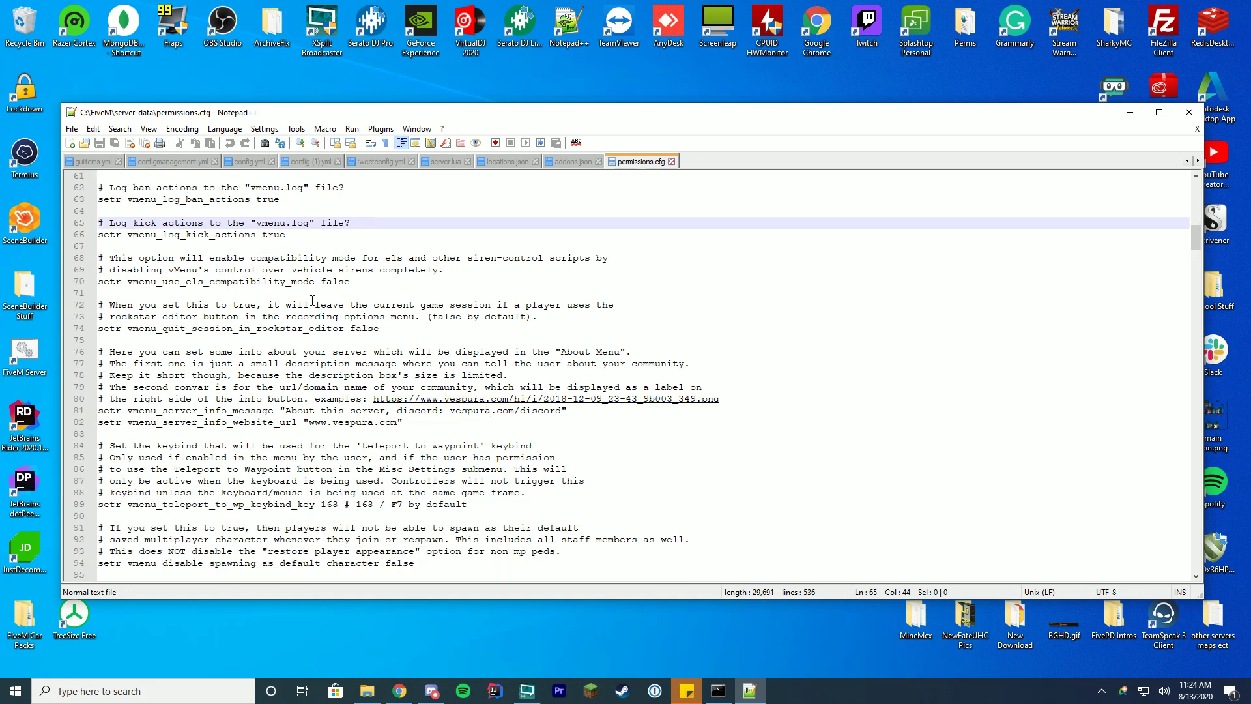
pyautogui.click(355, 281)
pyautogui.click(454, 274)
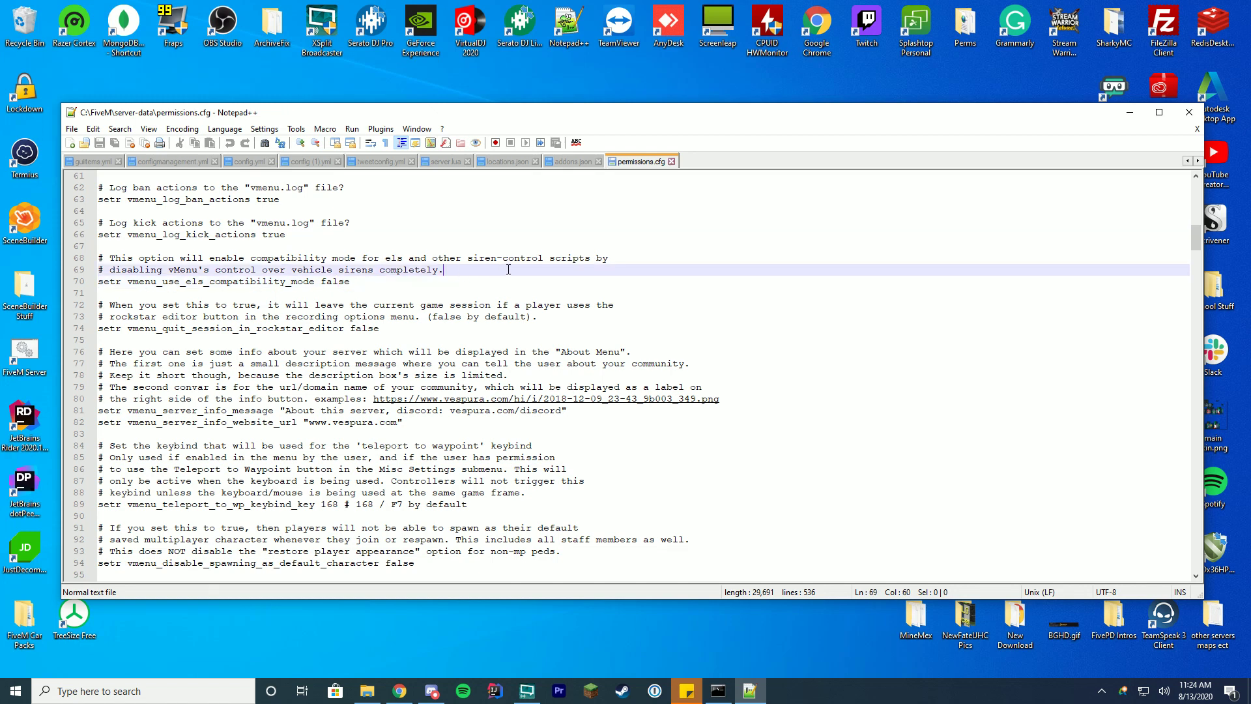
pyautogui.click(427, 318)
pyautogui.press('Down')
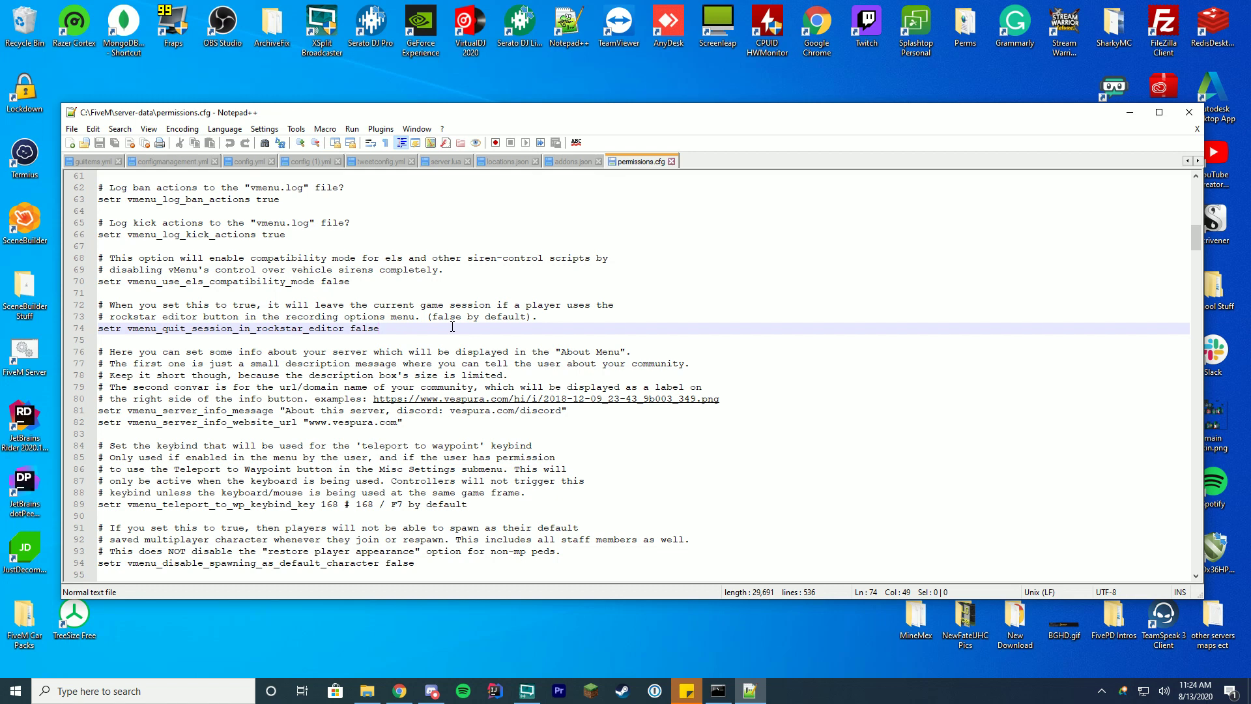
# Go over the server info message, its website URL, and the teleport-to-waypoint keybind notes
pyautogui.scroll(-2, 327, 318)
pyautogui.click(170, 341)
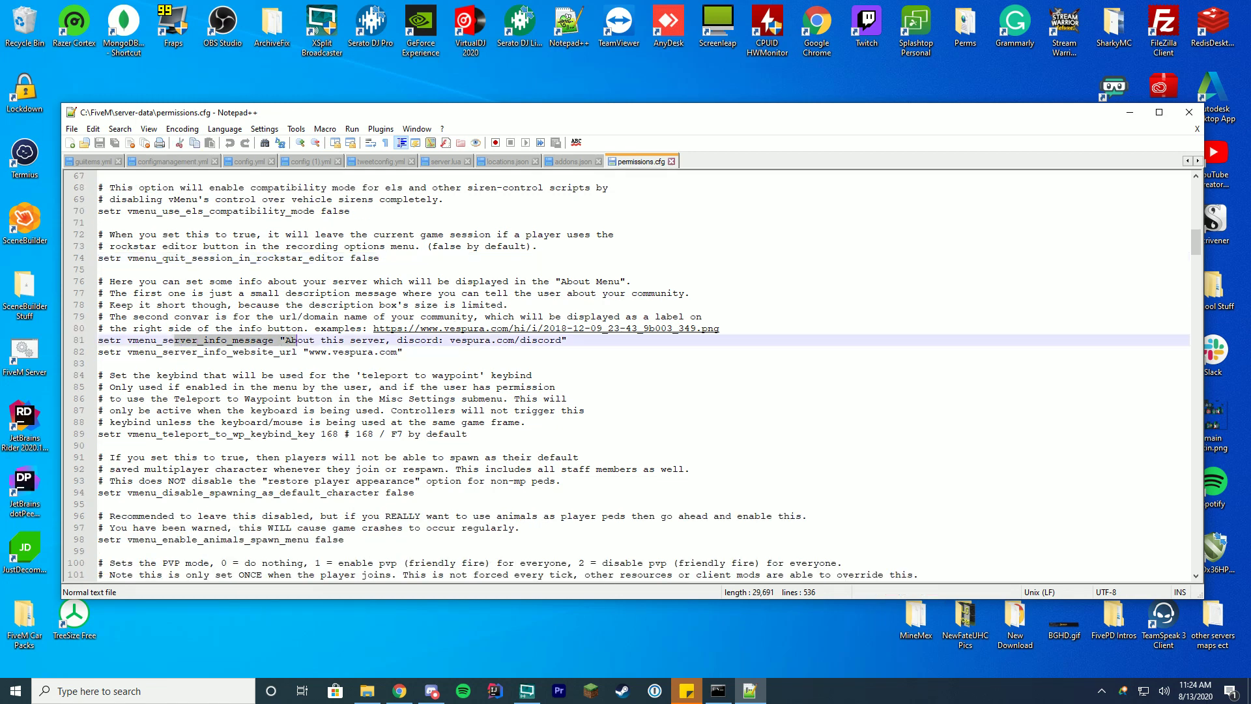
pyautogui.moveTo(228, 352); pyautogui.dragTo(344, 353)
pyautogui.click(465, 354)
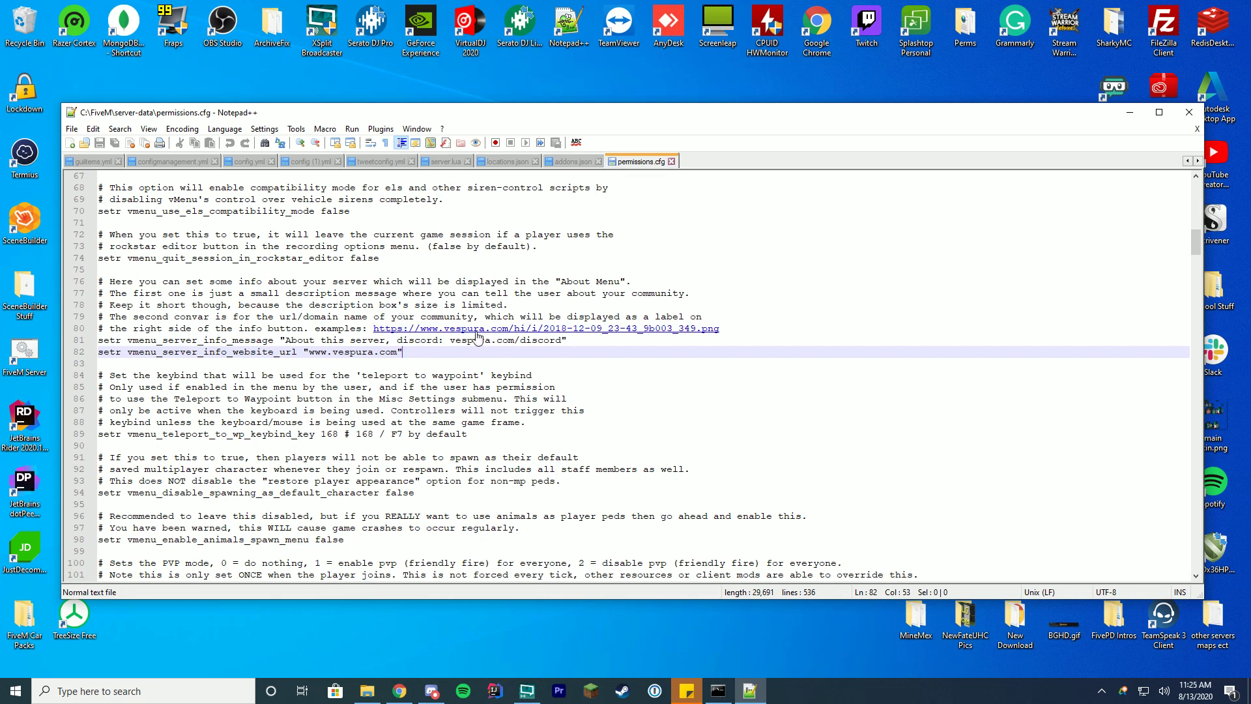
pyautogui.scroll(-2, 322, 335)
pyautogui.click(713, 312)
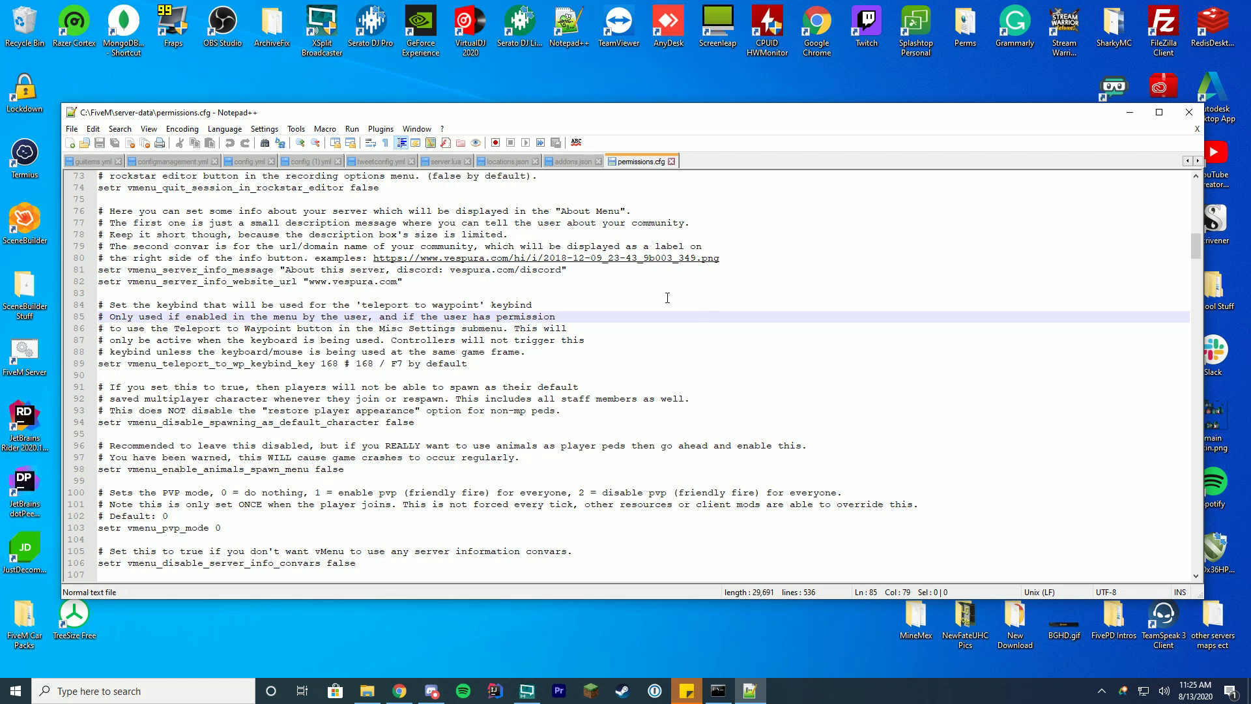
# Review the default-character spawning, animals spawn menu, and PVP mode settings (default 0, 1 enable, 2 disable)
pyautogui.scroll(-1, 668, 297)
pyautogui.click(430, 387)
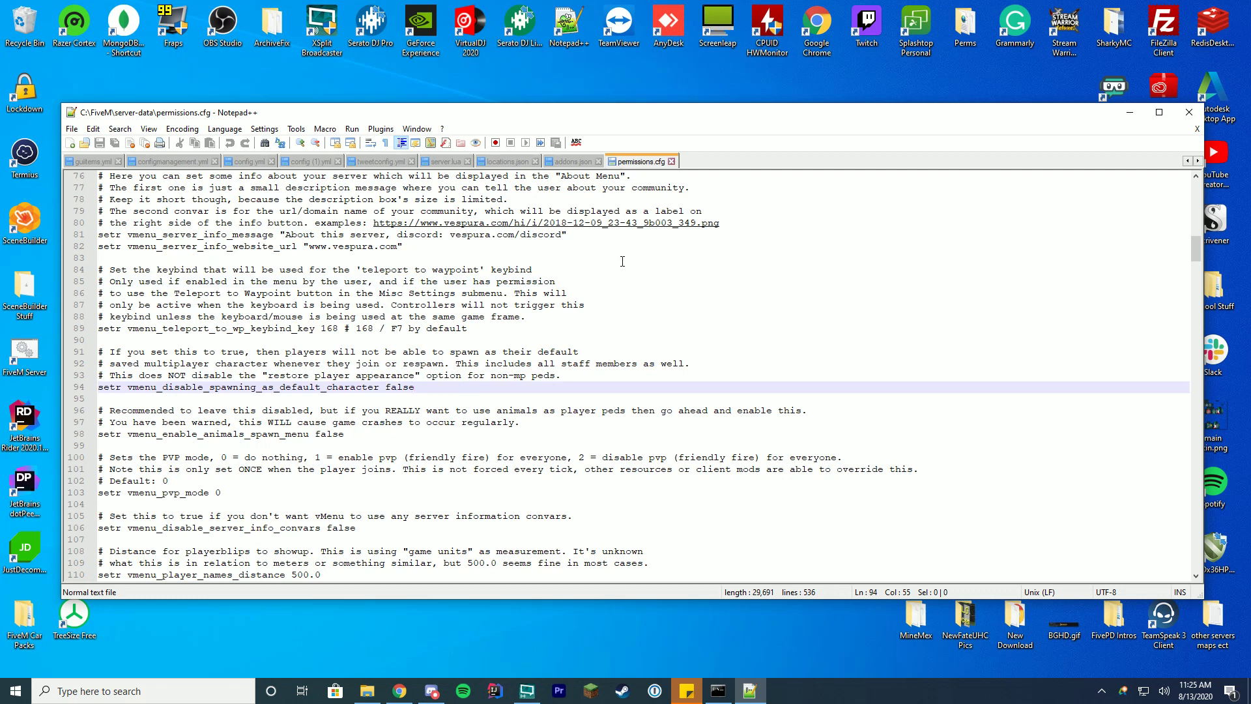
pyautogui.scroll(-2, 581, 281)
pyautogui.click(382, 361)
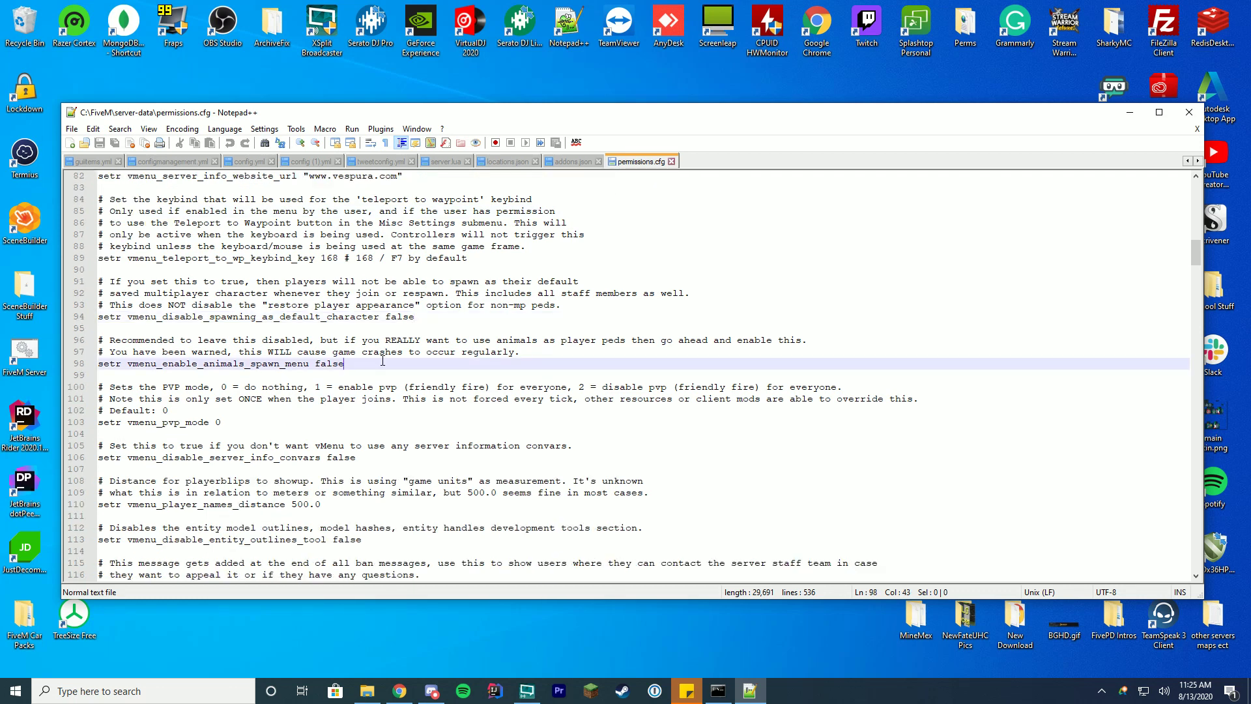
pyautogui.scroll(-2, 483, 326)
pyautogui.click(461, 317)
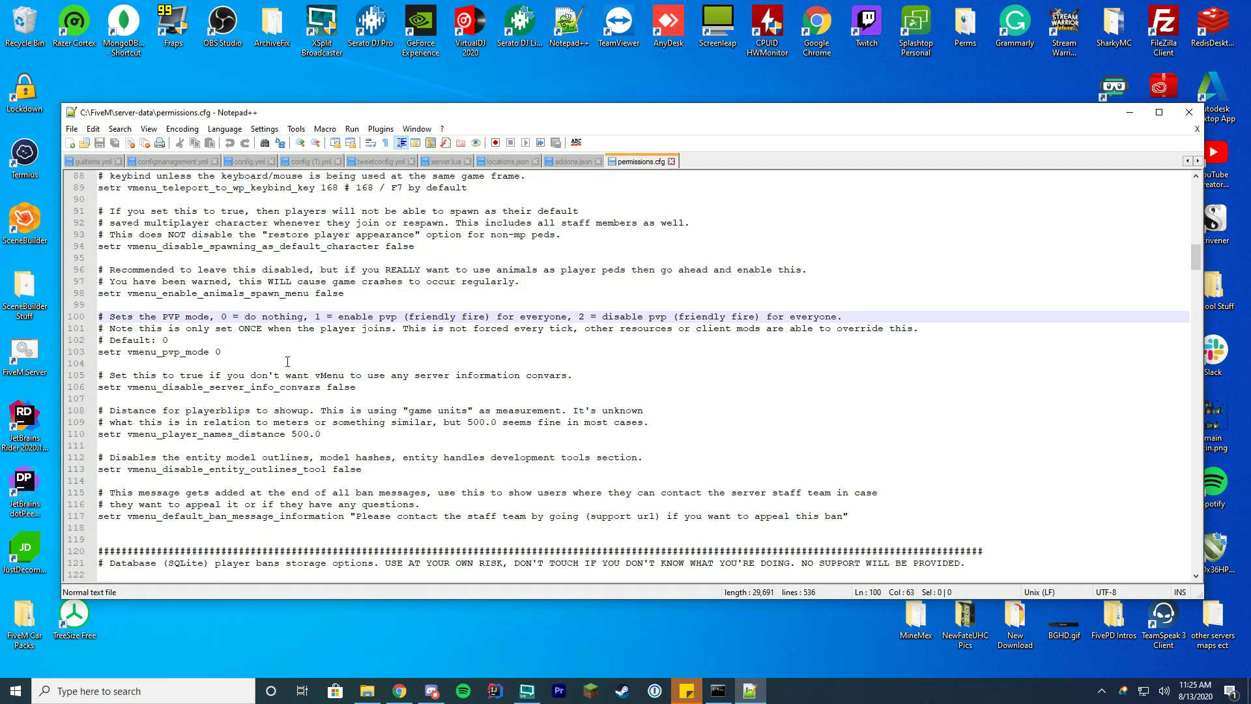
pyautogui.click(233, 317)
pyautogui.click(332, 317)
pyautogui.click(568, 317)
pyautogui.click(660, 316)
pyautogui.click(191, 341)
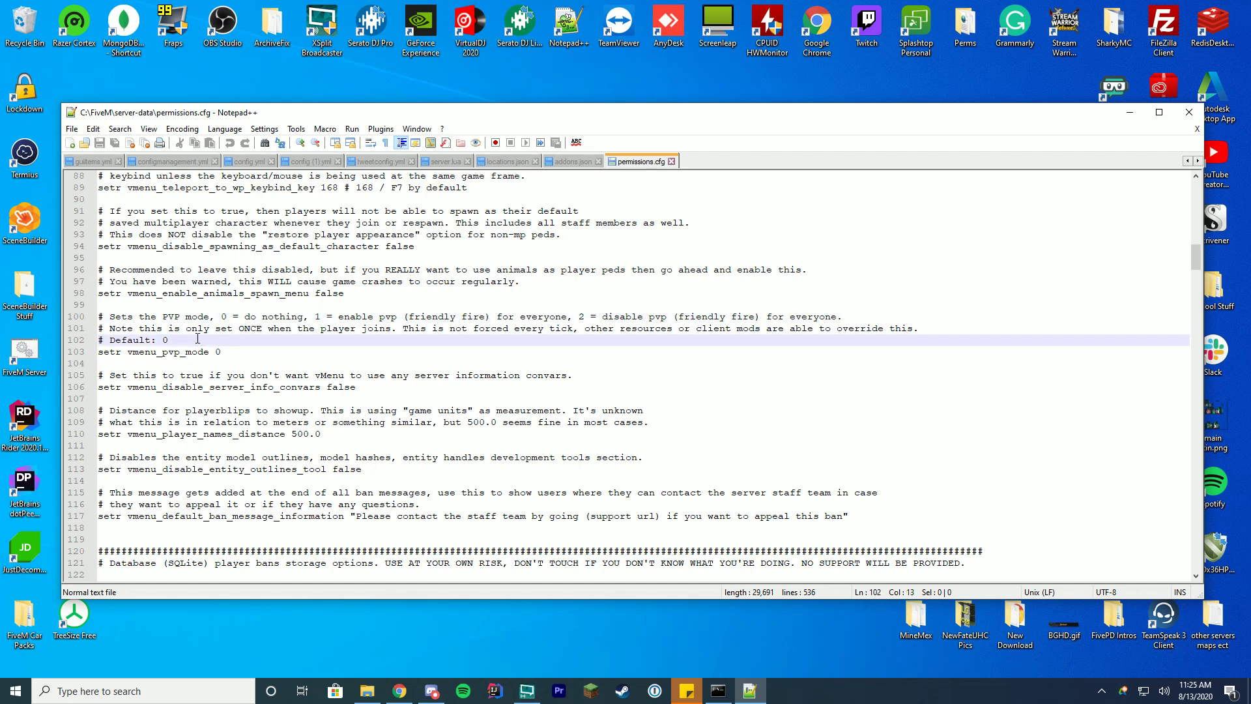
# Check player names distance 500.0 and disable_entity_outlines_tool false, then scroll to the players/groups setup
pyautogui.scroll(-1, 306, 353)
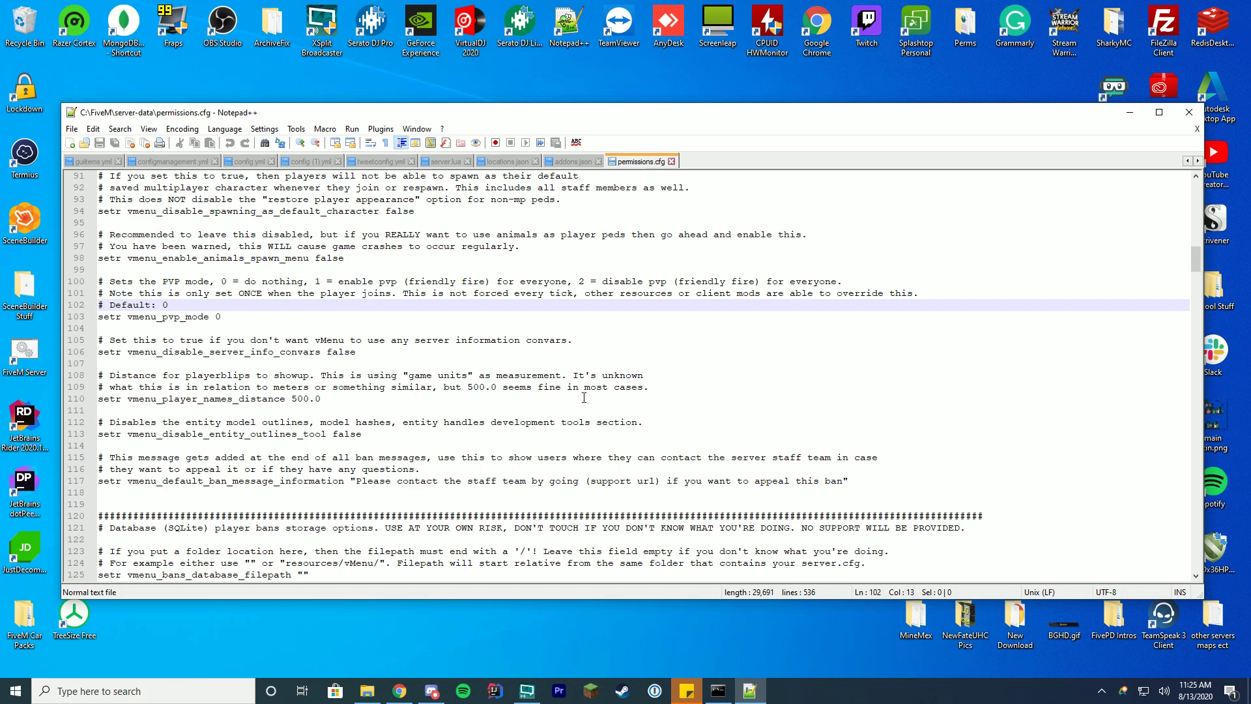
pyautogui.click(393, 399)
pyautogui.click(454, 341)
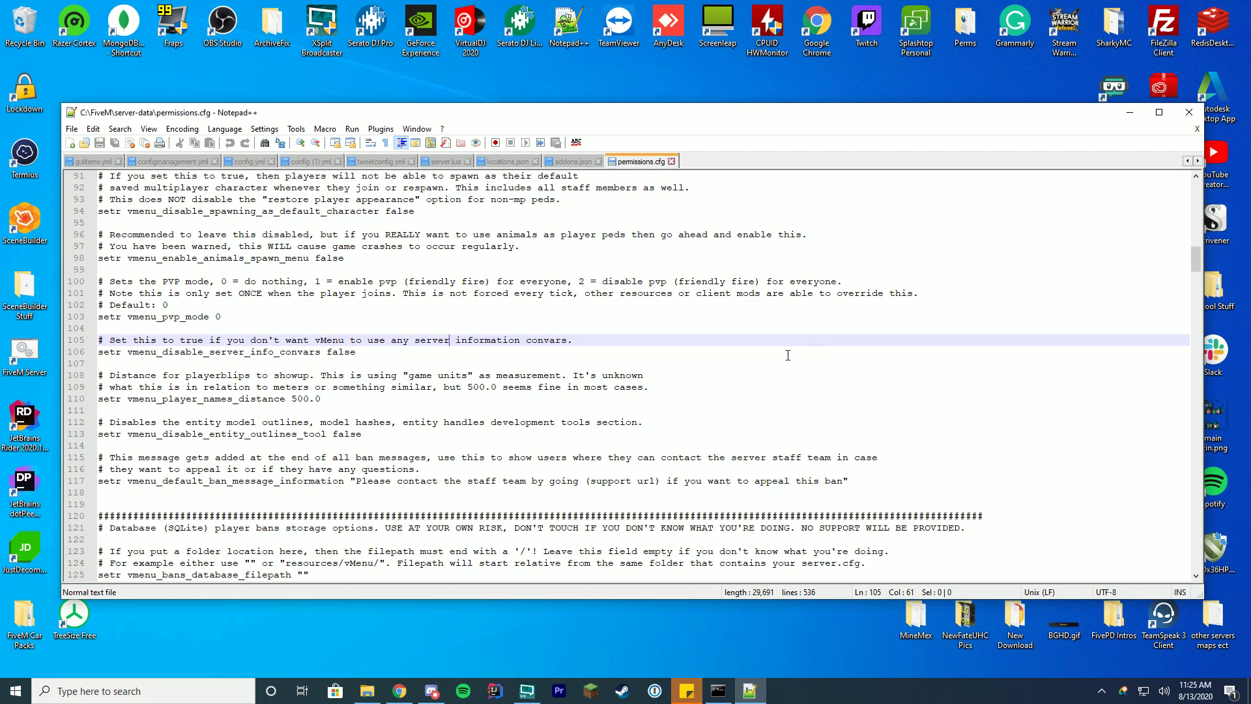
pyautogui.click(505, 422)
pyautogui.scroll(-3, 619, 391)
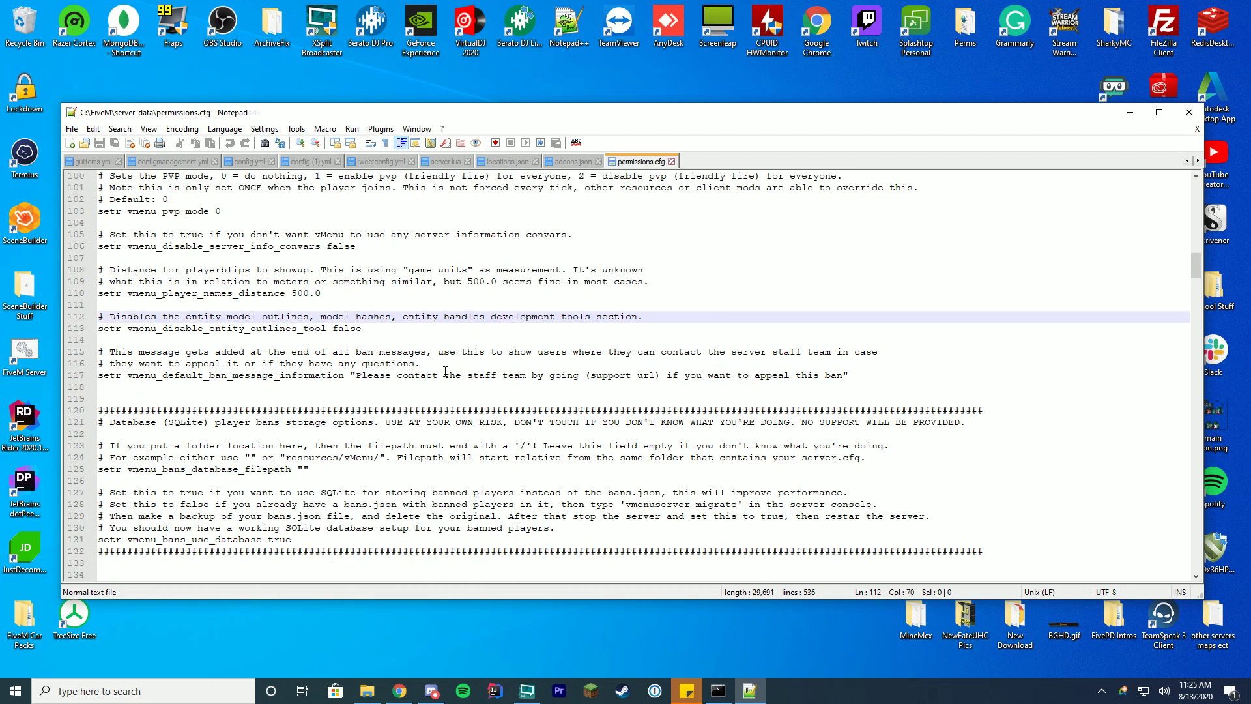
pyautogui.click(444, 372)
pyautogui.click(839, 328)
pyautogui.scroll(-3, 840, 319)
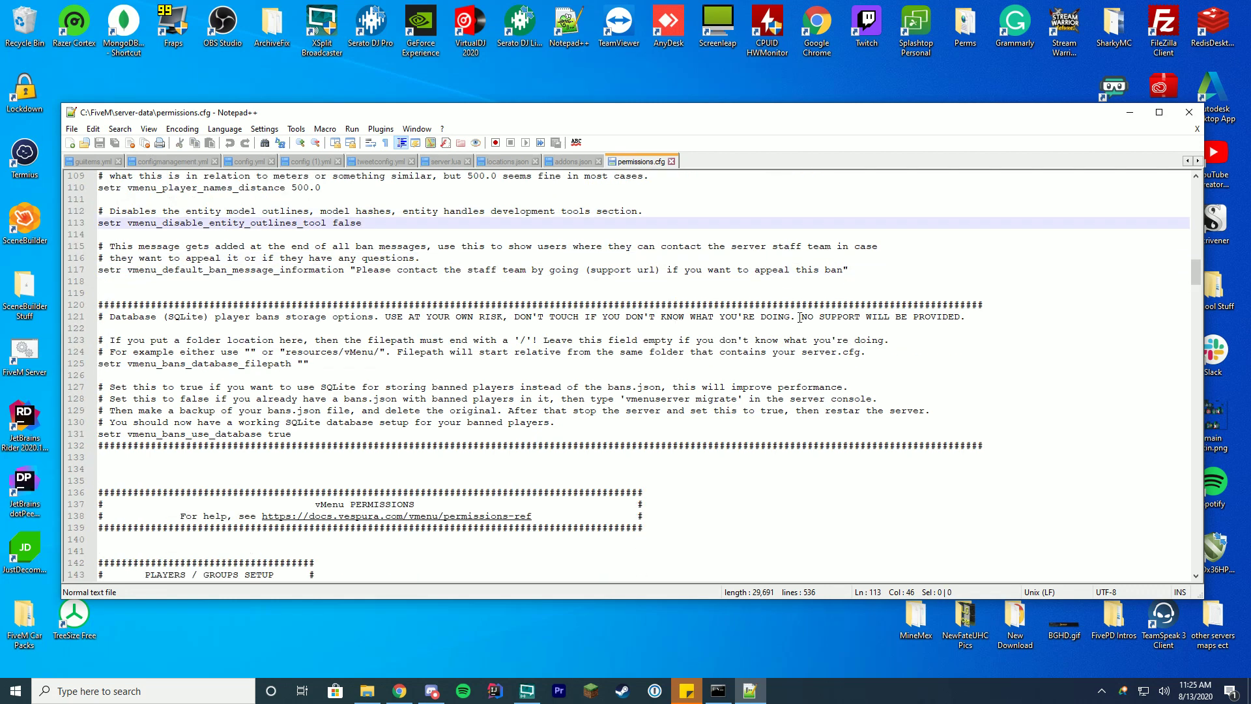
pyautogui.scroll(-2, 840, 319)
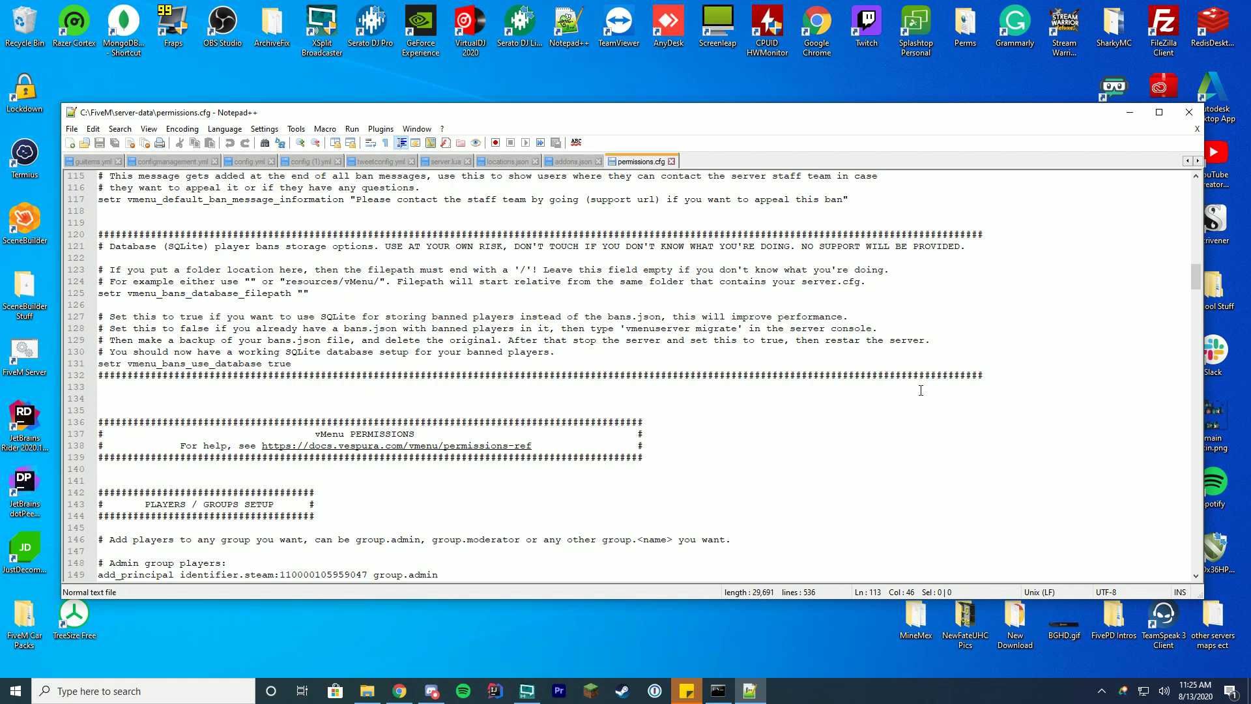
pyautogui.scroll(-6, 753, 329)
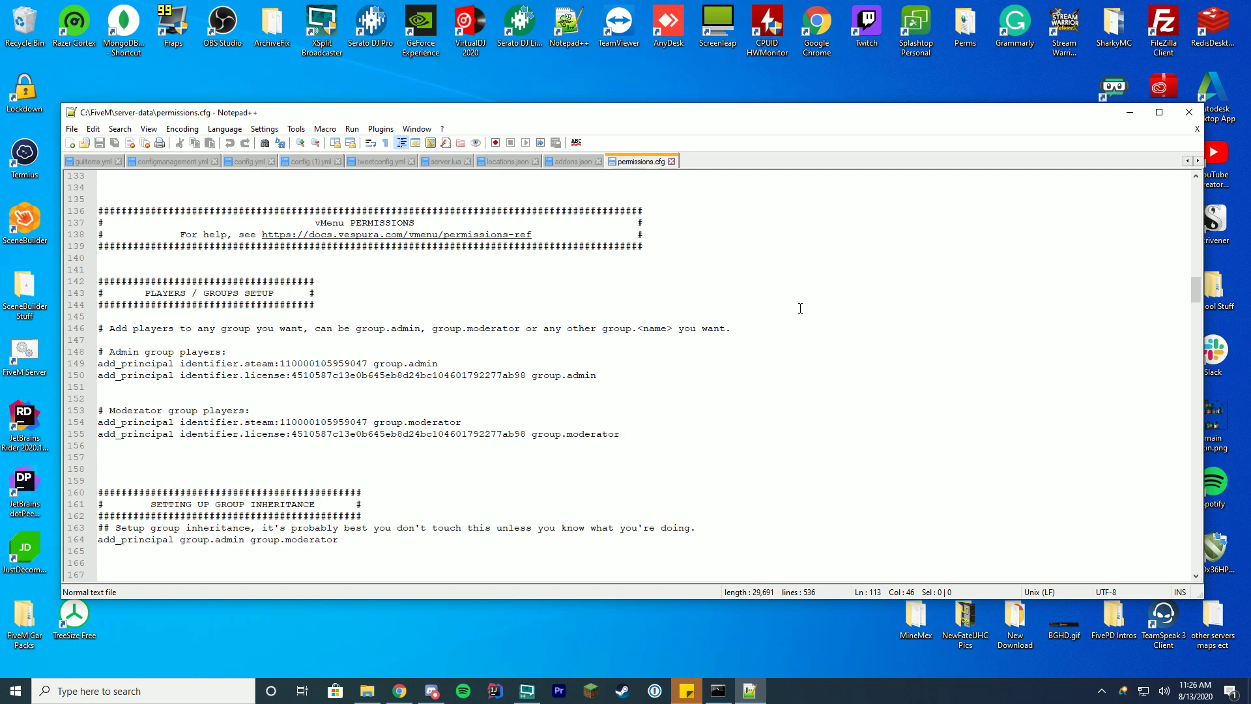
pyautogui.scroll(-2, 801, 308)
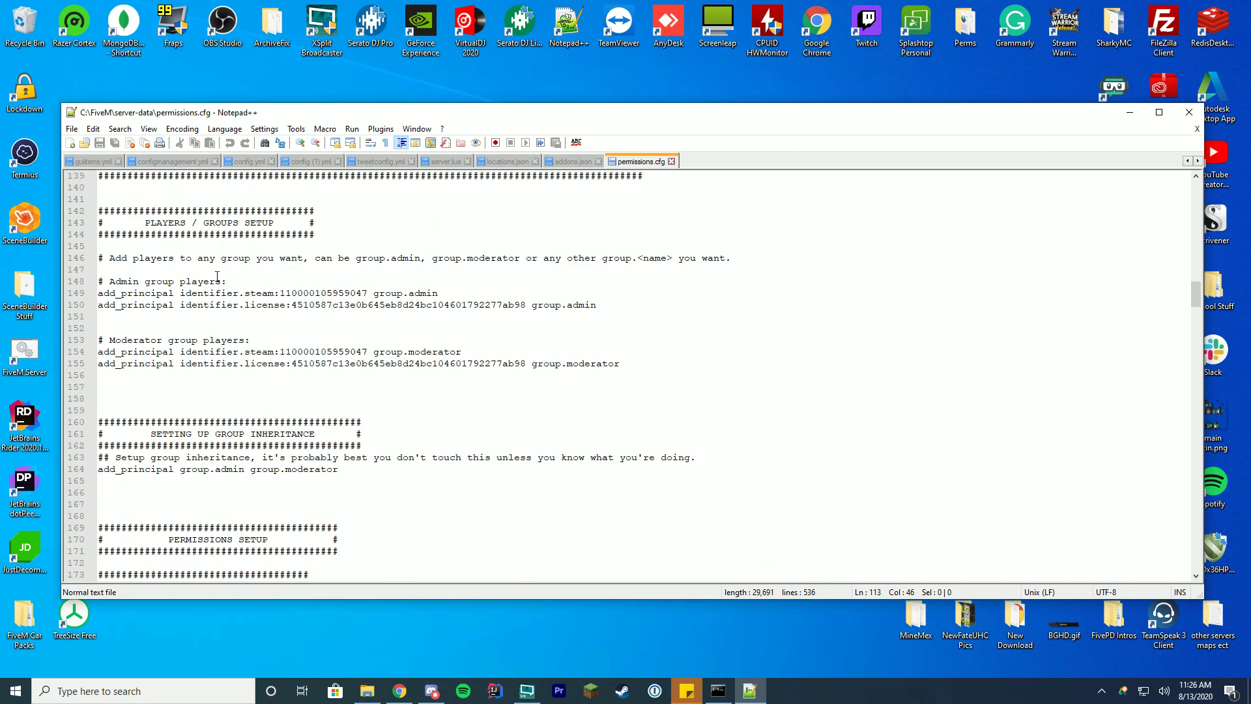
pyautogui.click(255, 280)
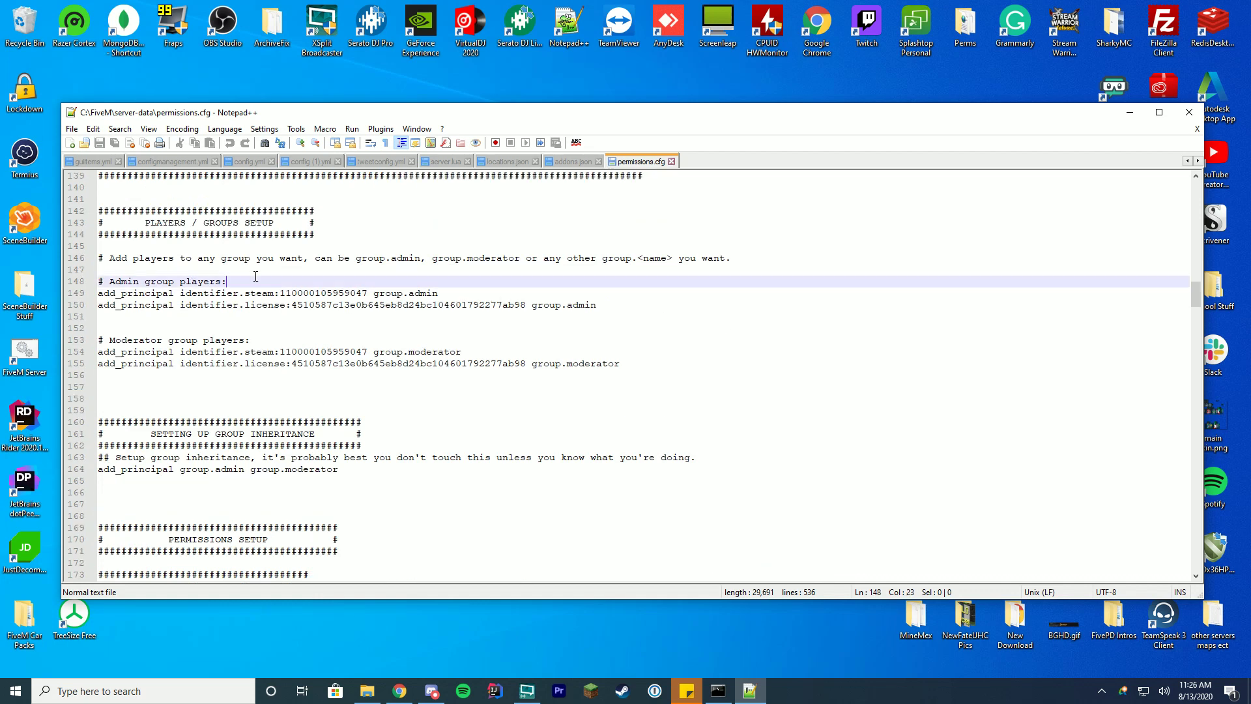
pyautogui.click(380, 258)
pyautogui.click(490, 258)
pyautogui.click(642, 260)
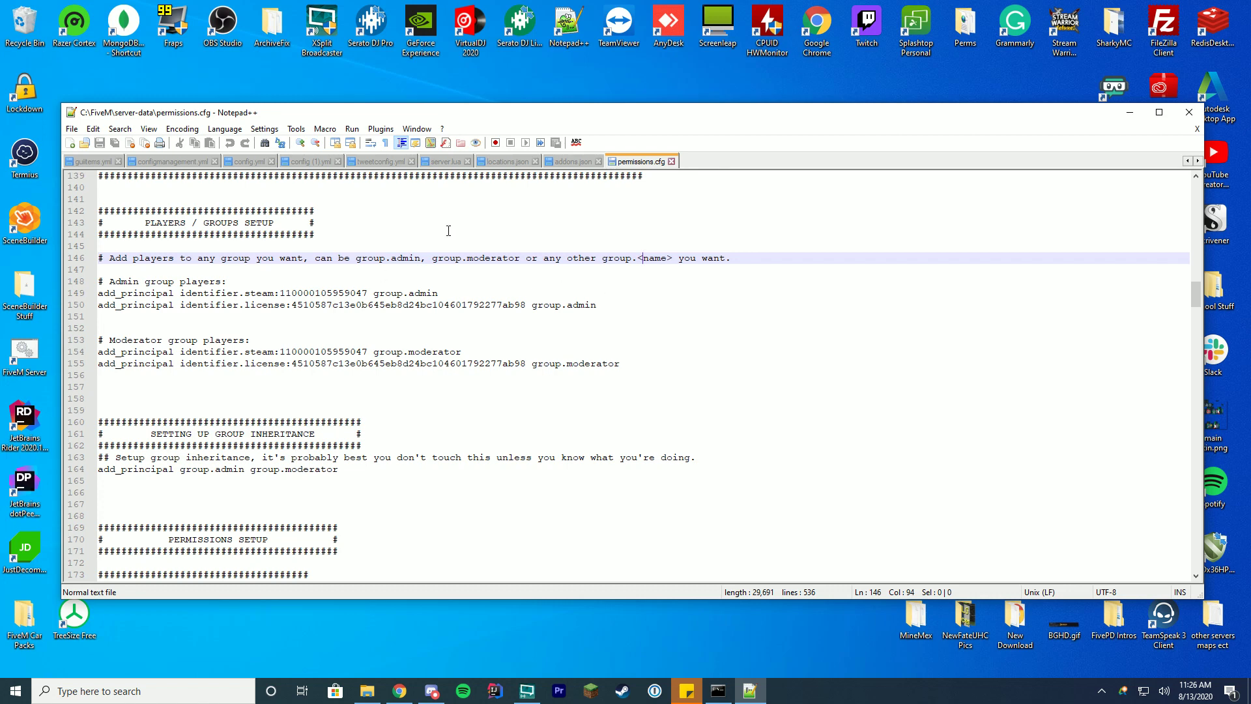
# Add a new line 149 under Admin group players reading 'add_principal identifier.steam:', copied from line 150
pyautogui.click(444, 281)
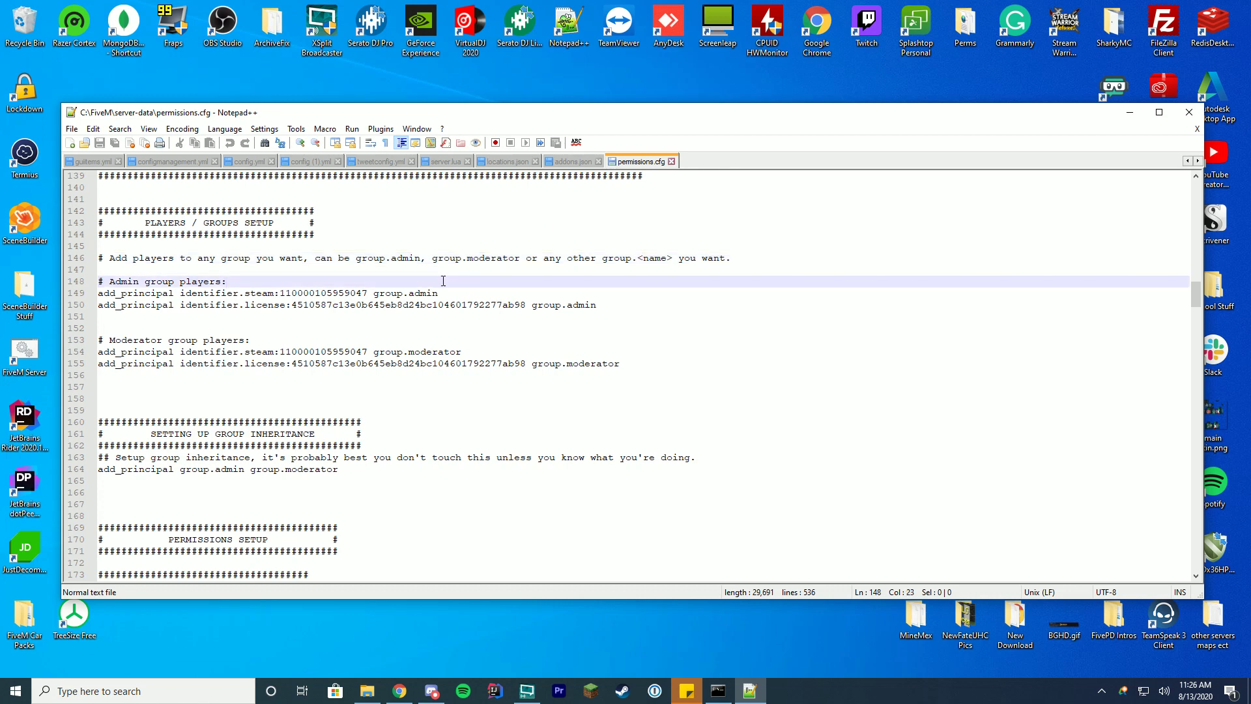
pyautogui.press('Return')
pyautogui.write('add_')
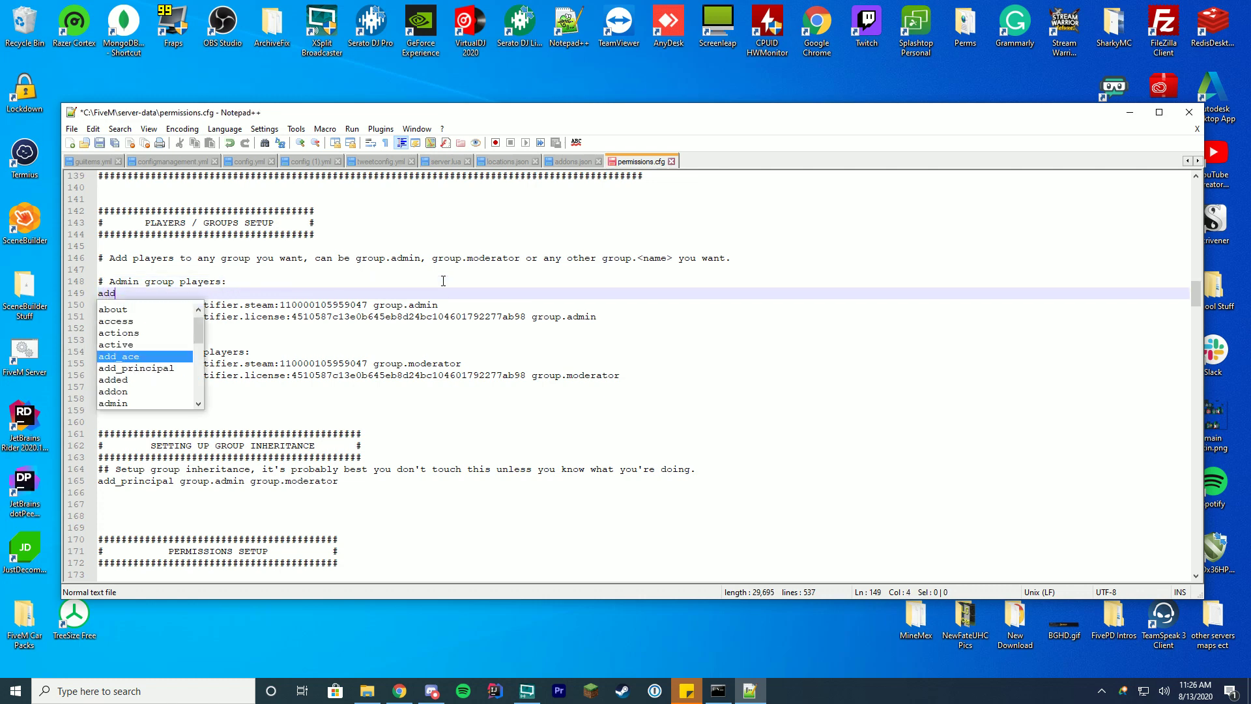
pyautogui.press('BackSpace')
pyautogui.press('BackSpace')
pyautogui.press('BackSpace')
pyautogui.press('BackSpace')
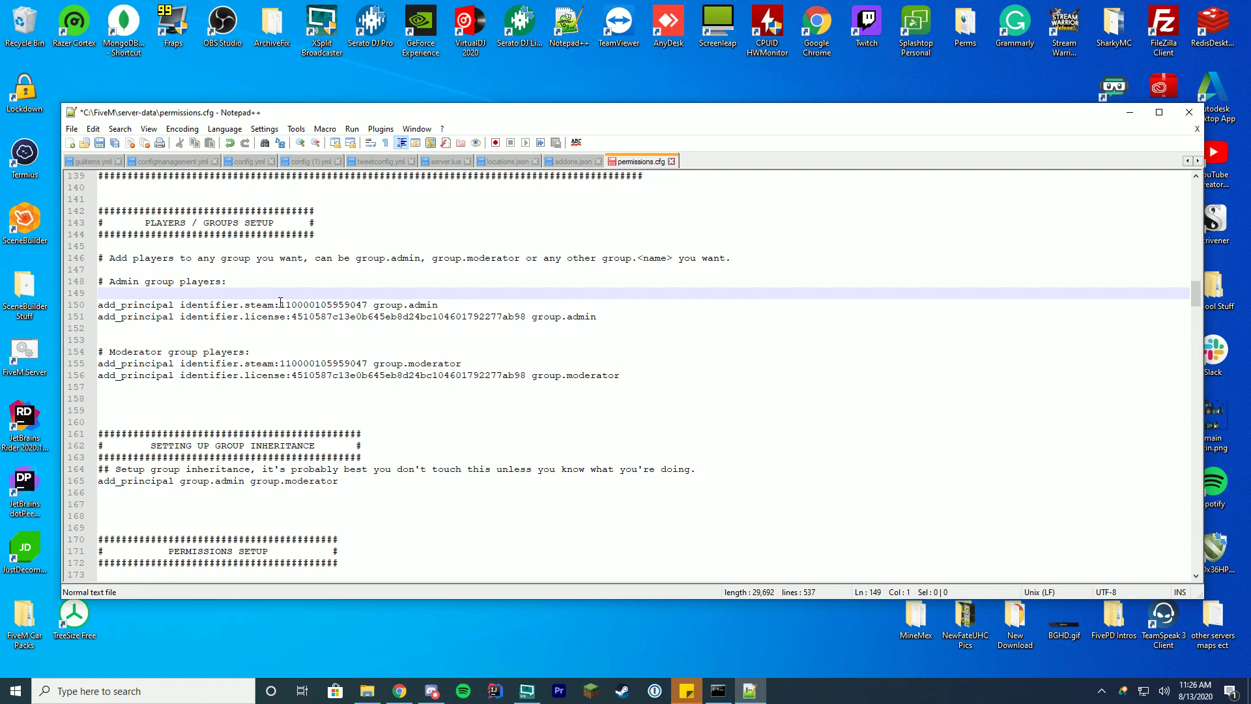
pyautogui.moveTo(289, 304); pyautogui.dragTo(99, 304)
pyautogui.hotkey('ctrl', 'c')
pyautogui.click(99, 293)
pyautogui.hotkey('ctrl', 'v')
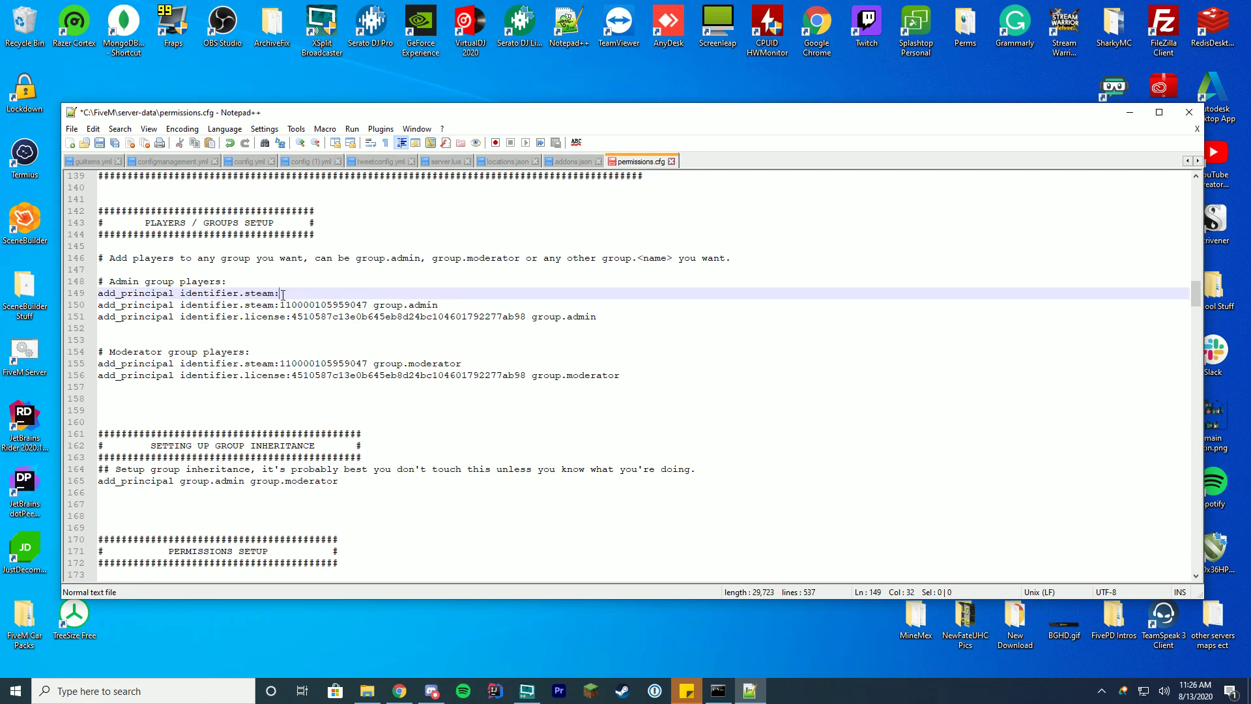
pyautogui.click(400, 691)
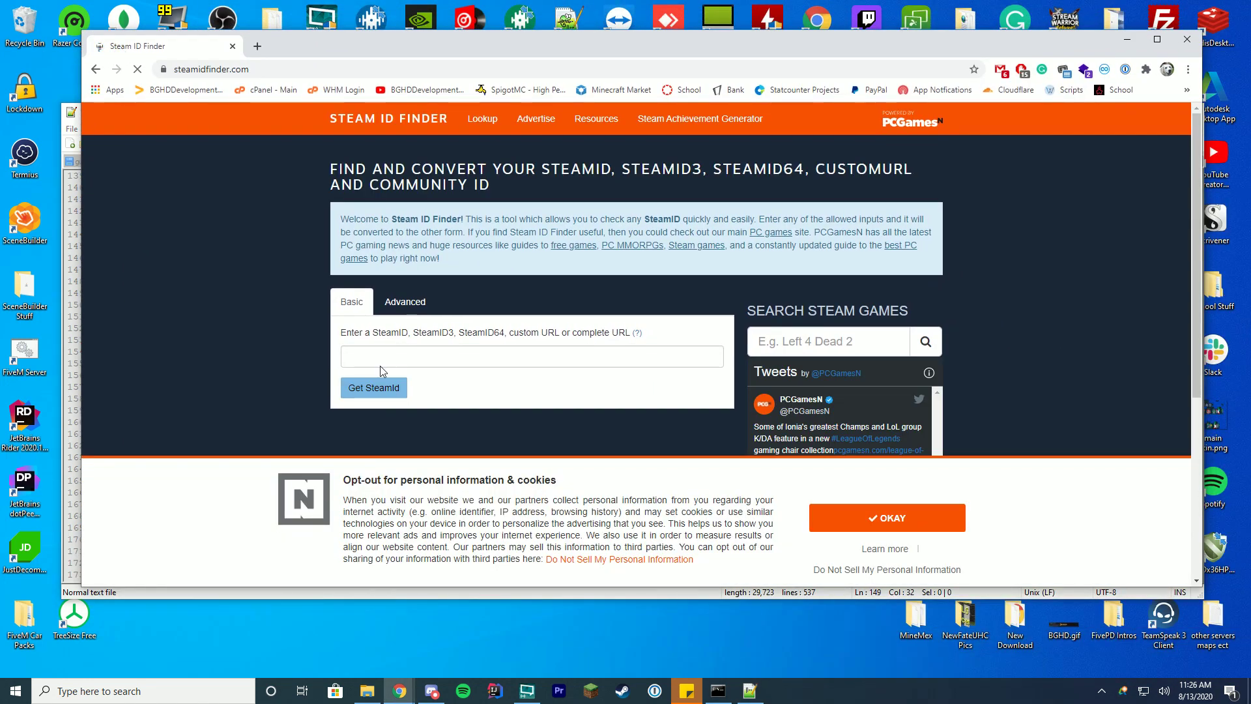
# Look up the Steam username on Steam ID Finder and copy its steamID64 value
pyautogui.click(384, 355)
pyautogui.write('noodles0711')
pyautogui.press('Return')
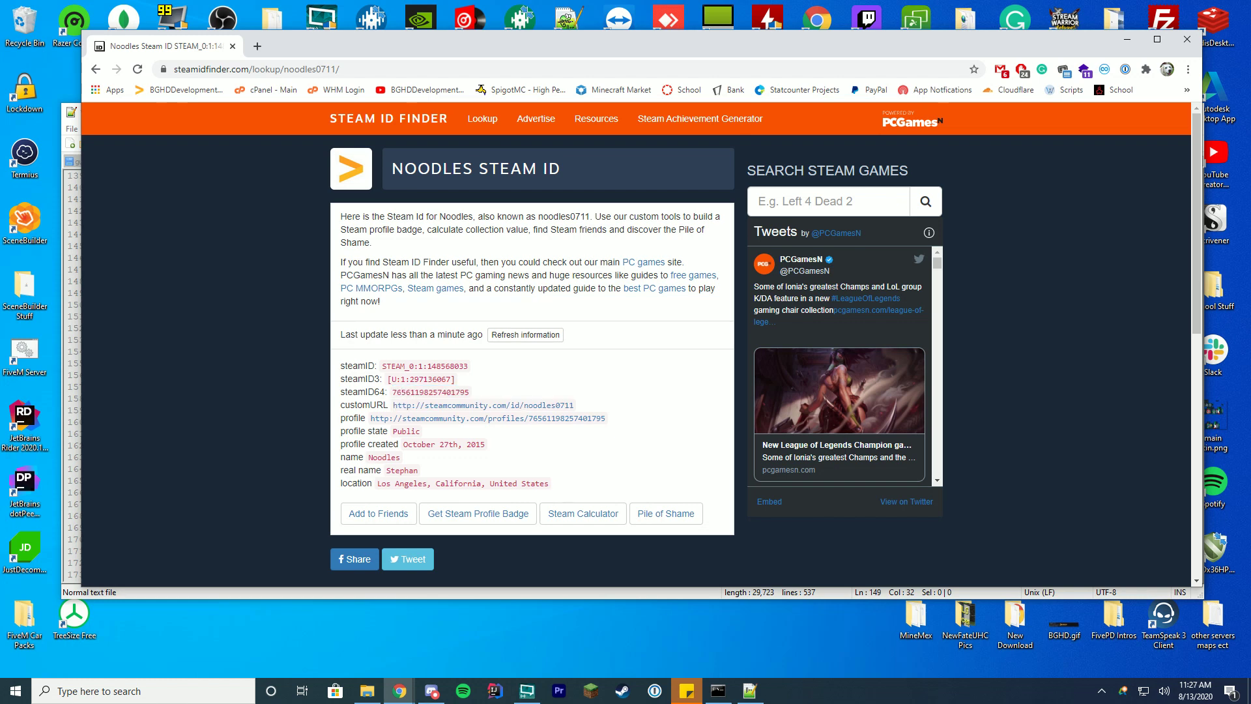
pyautogui.tripleClick(398, 392)
pyautogui.click(447, 391)
pyautogui.doubleClick(447, 392)
pyautogui.hotkey('ctrl', 'c')
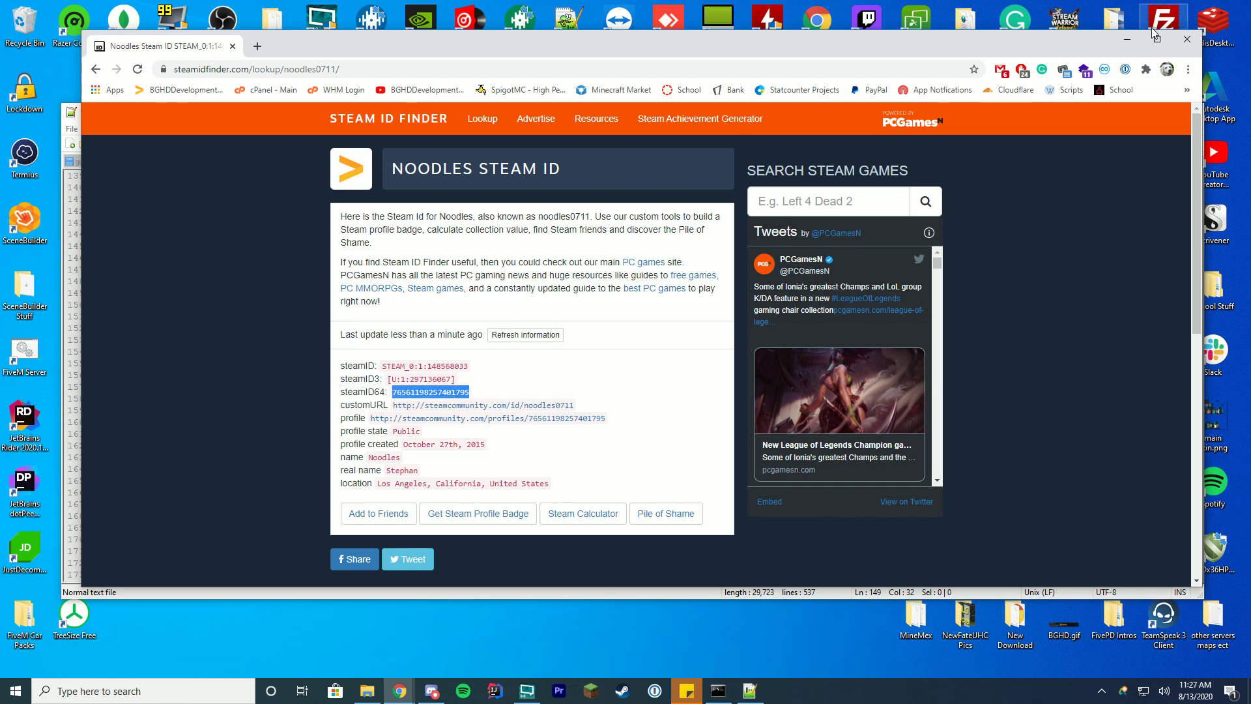
pyautogui.click(1126, 40)
# Complete line 149 with the pasted steamID64 followed by 'group.admin' and save permissions.cfg
pyautogui.hotkey('ctrl', 'v')
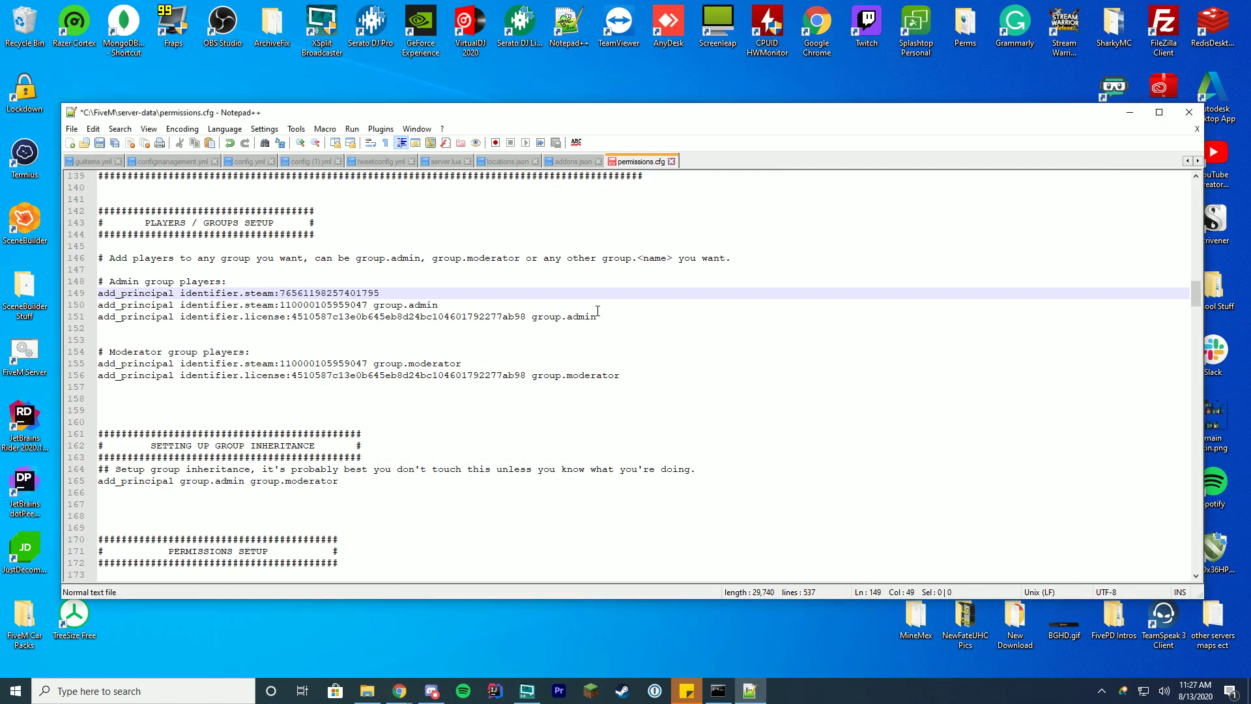
pyautogui.write('groui')
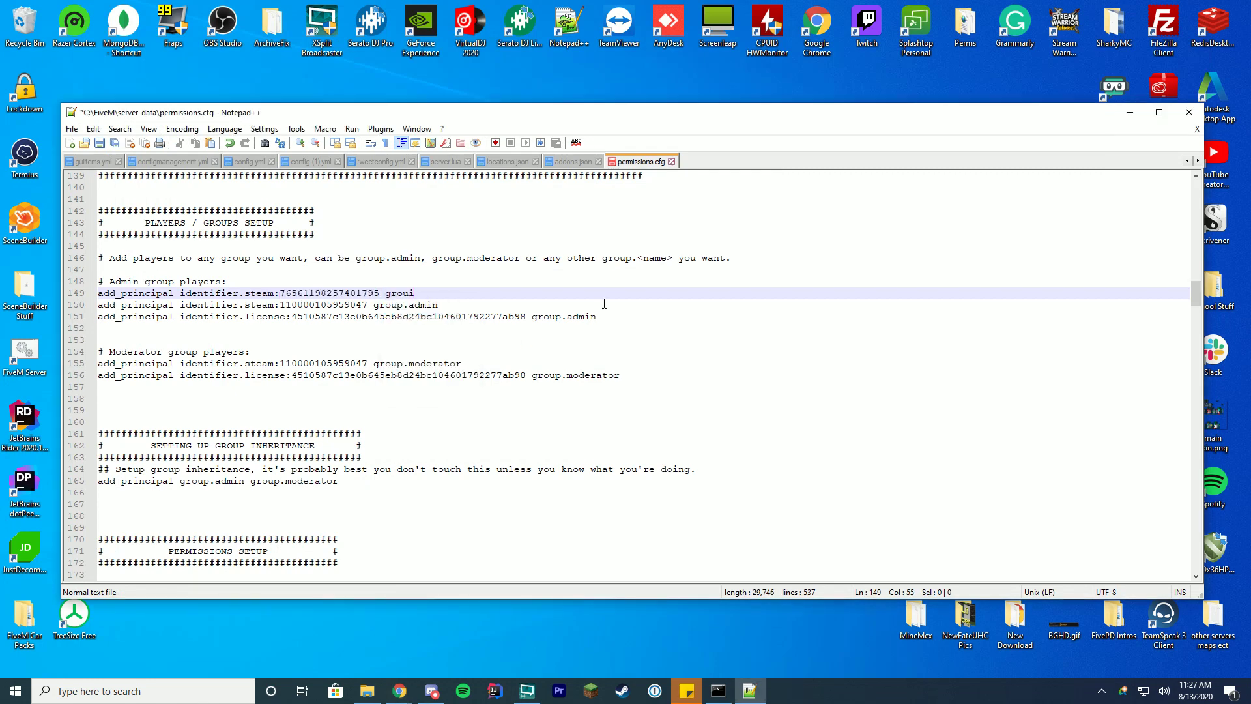
pyautogui.press('BackSpace')
pyautogui.write('p.')
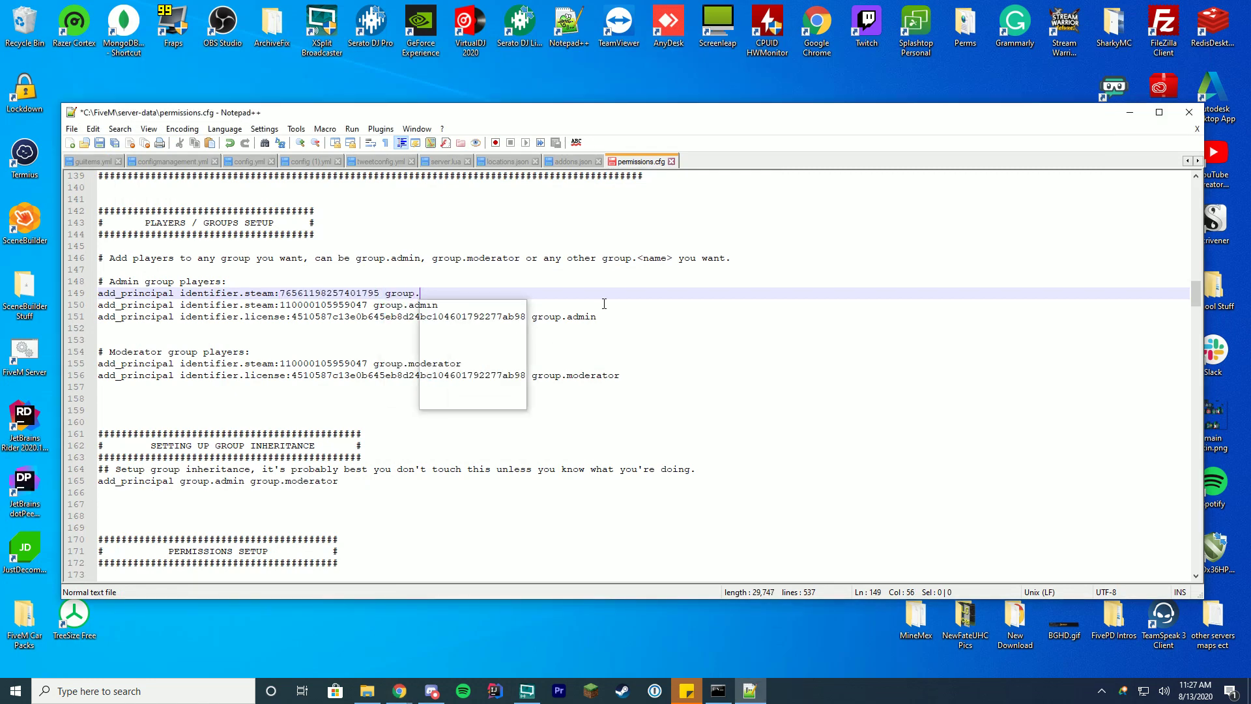
pyautogui.write('admin')
pyautogui.press('Return')
pyautogui.click(586, 278)
pyautogui.hotkey('ctrl', 's')
# Point out the Moderator group players heading, then return to the new admin line
pyautogui.hotkey('alt', 'Tab')
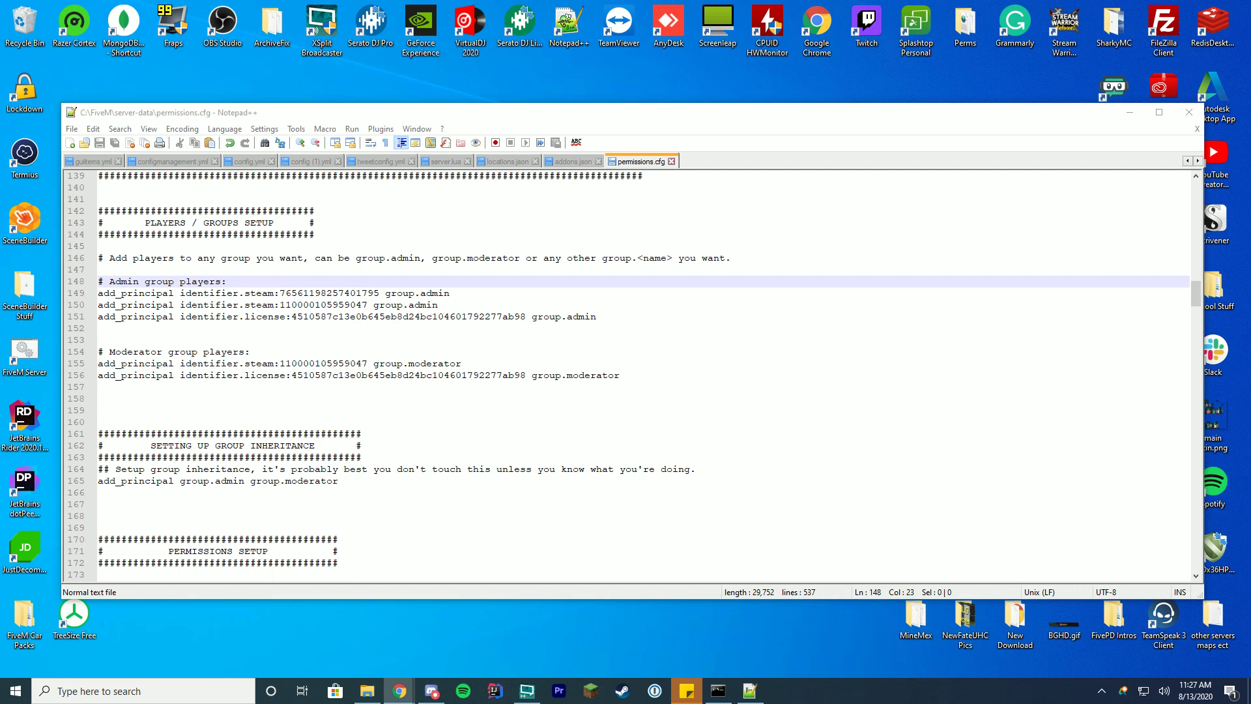
pyautogui.click(502, 350)
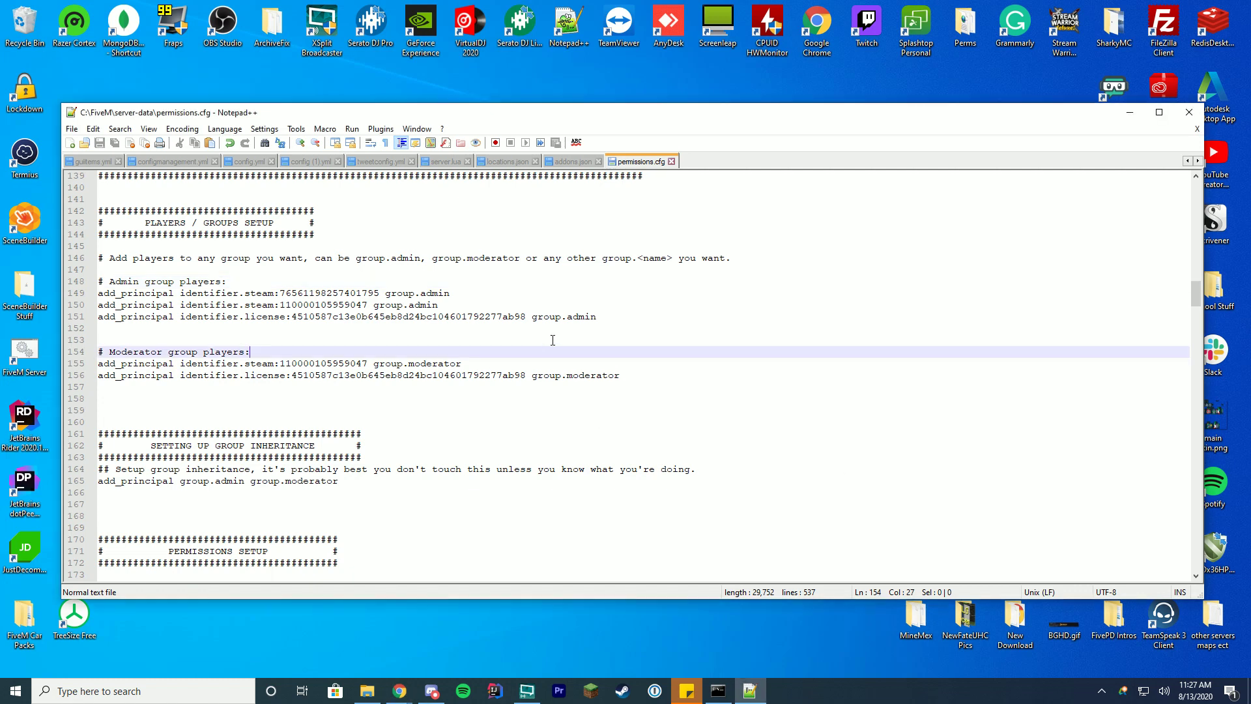
pyautogui.click(587, 292)
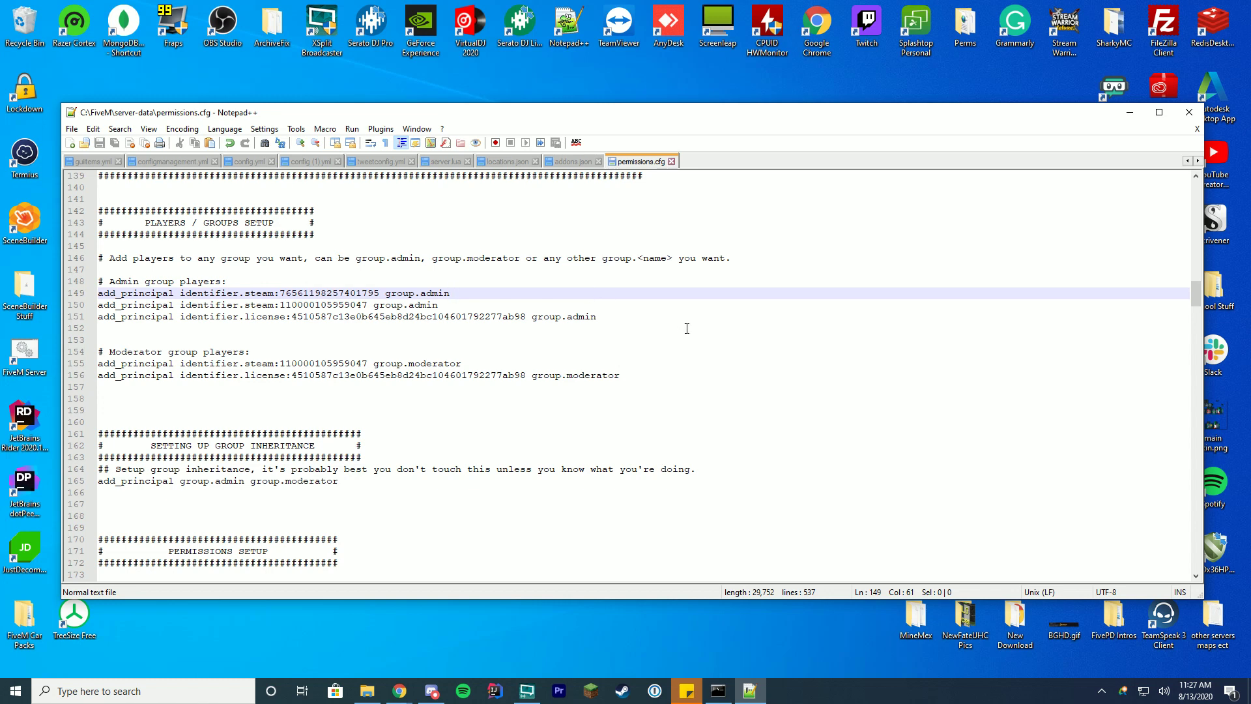
# Highlight line 165, 'add_principal group.admin group.moderator', to show admin inheriting moderator permissions
pyautogui.scroll(-5, 587, 292)
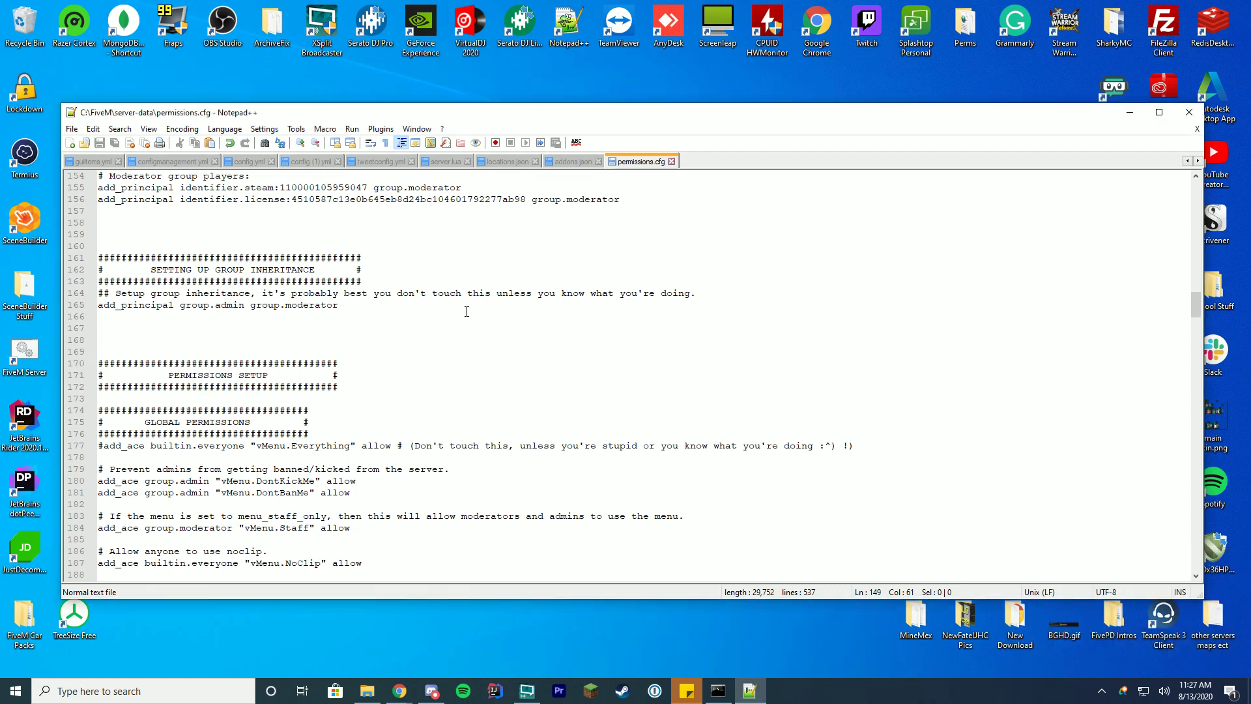
pyautogui.click(467, 307)
pyautogui.scroll(-2, 669, 386)
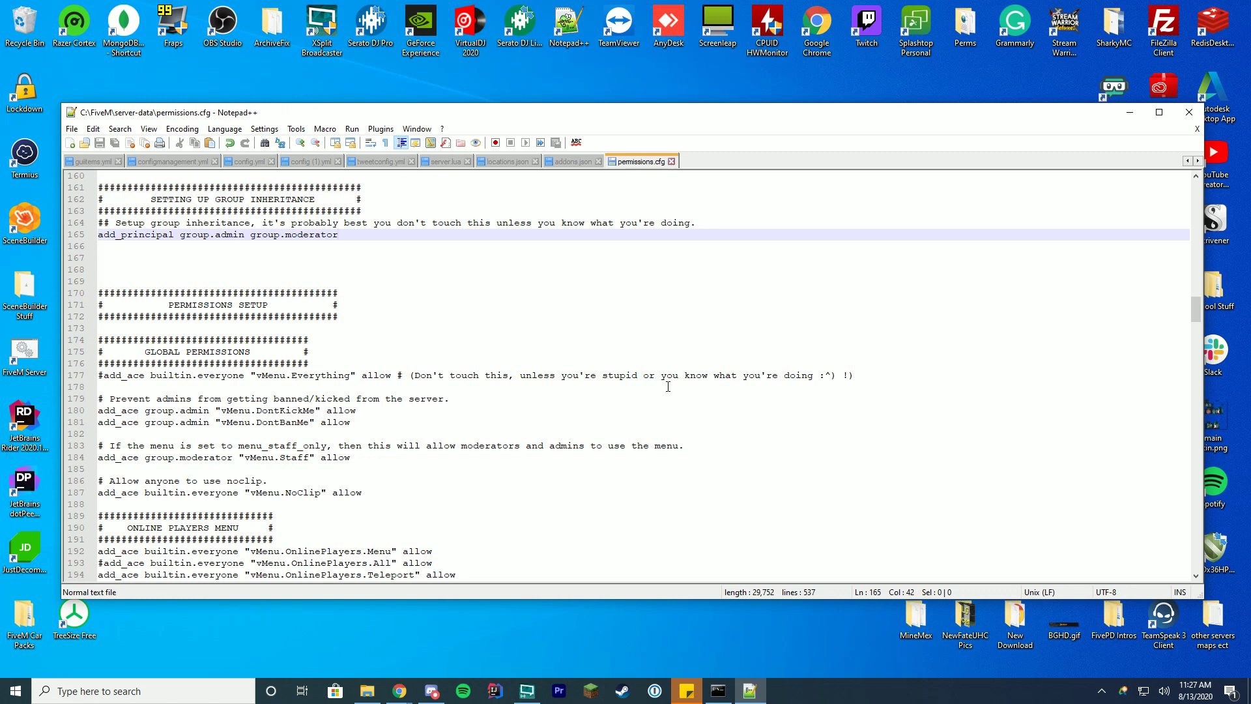
pyautogui.scroll(1, 664, 422)
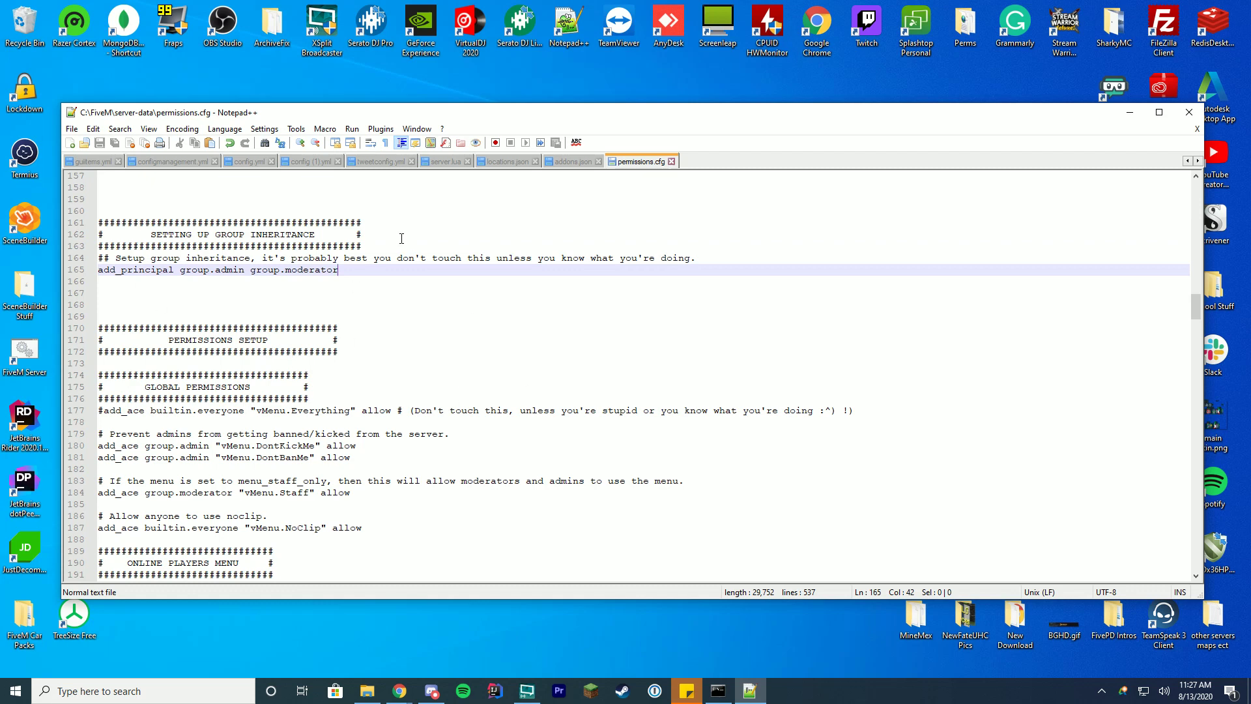
pyautogui.click(128, 271)
pyautogui.click(210, 269)
pyautogui.scroll(1, 424, 306)
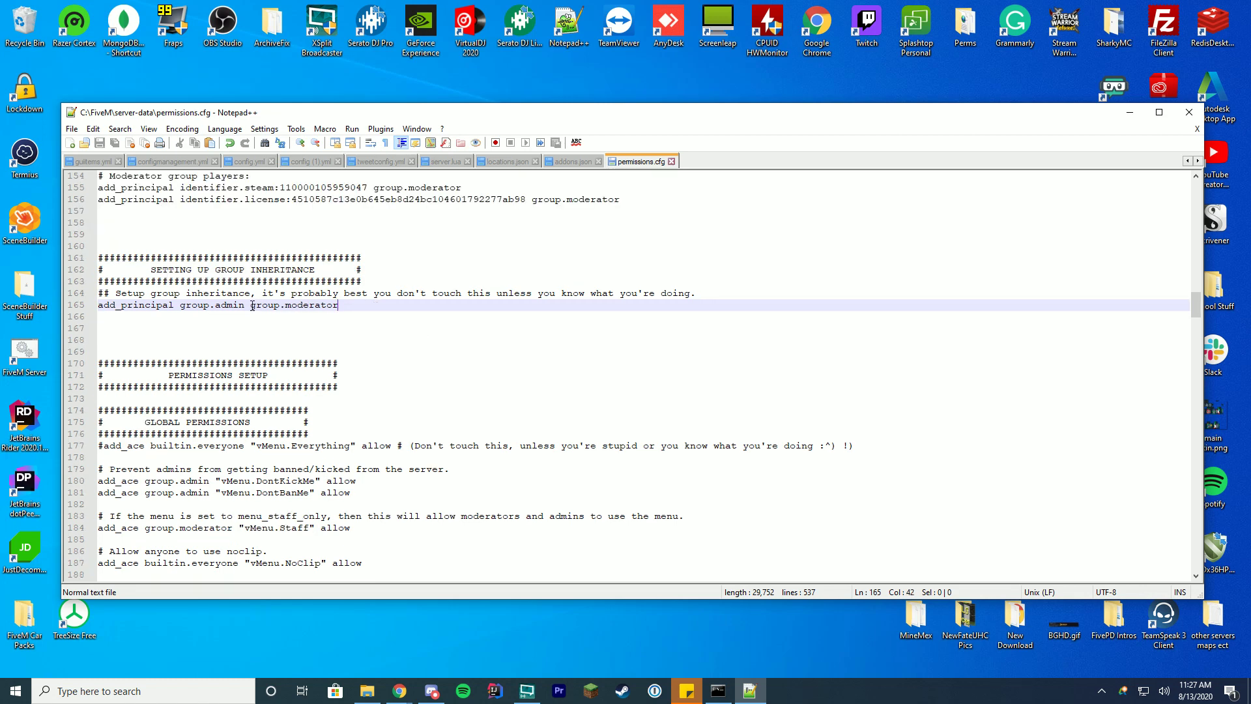
pyautogui.moveTo(253, 307); pyautogui.dragTo(338, 306)
pyautogui.click(386, 310)
pyautogui.scroll(1, 391, 352)
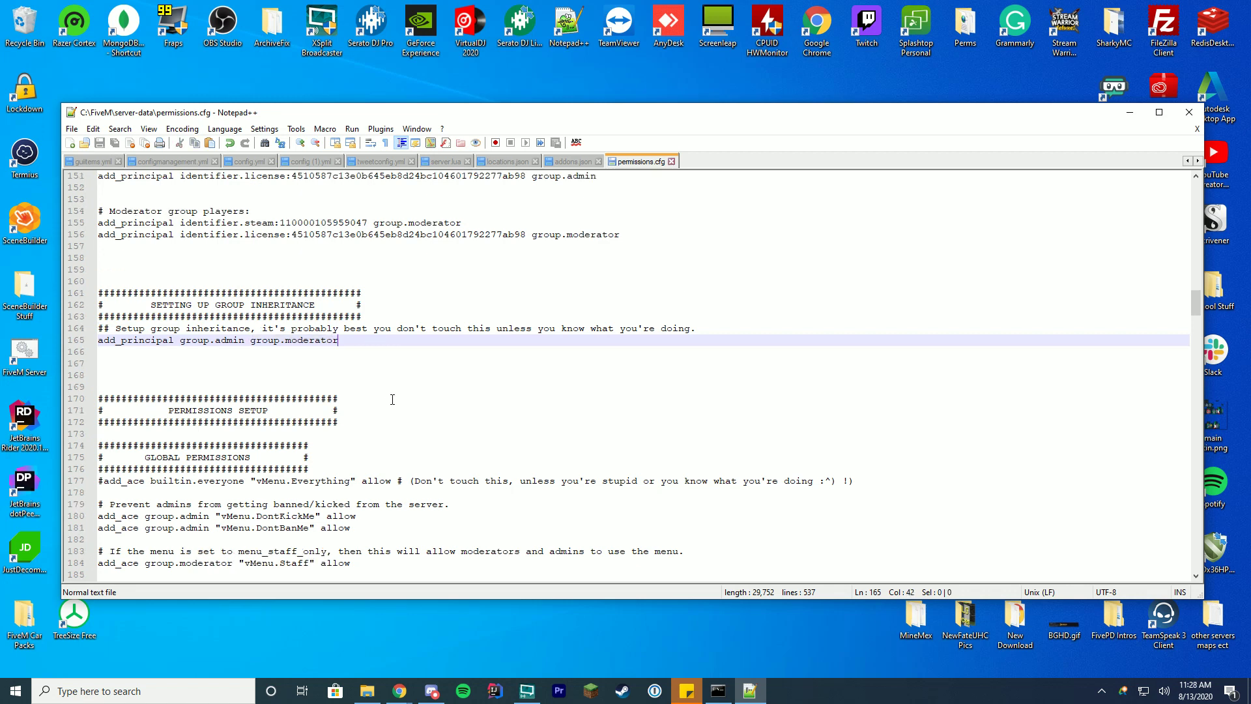
pyautogui.click(224, 336)
pyautogui.scroll(-5, 440, 340)
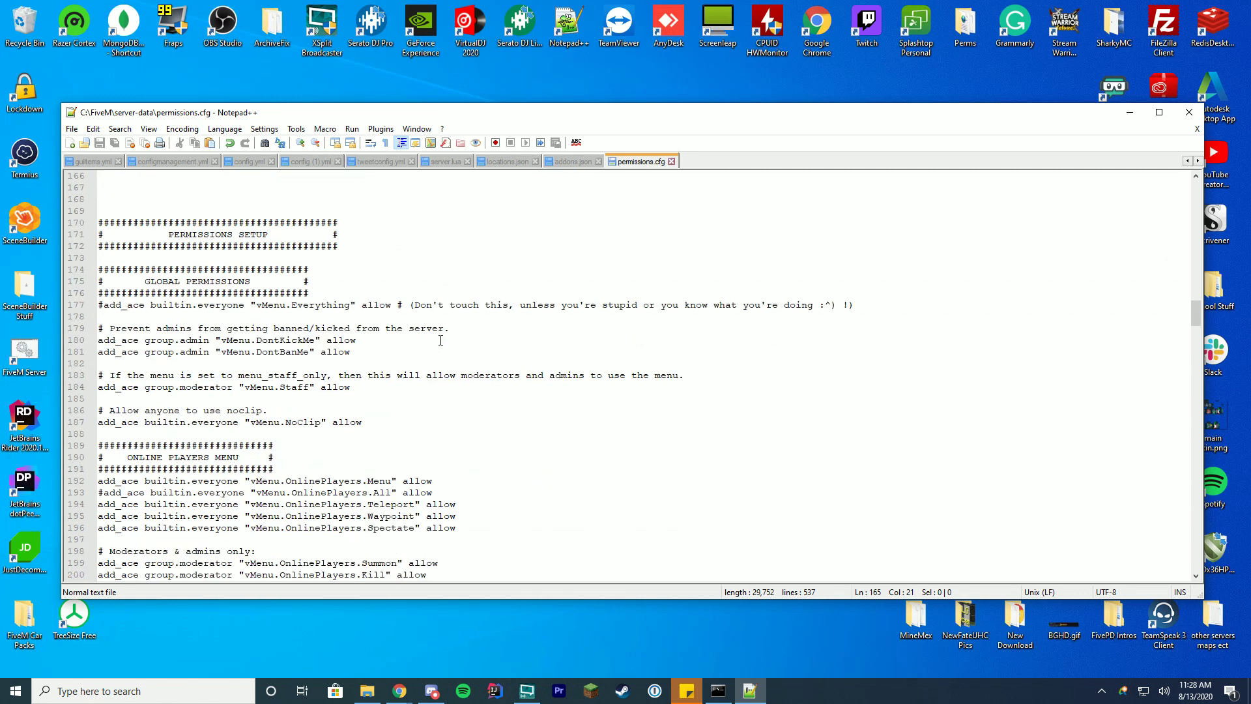
pyautogui.click(391, 280)
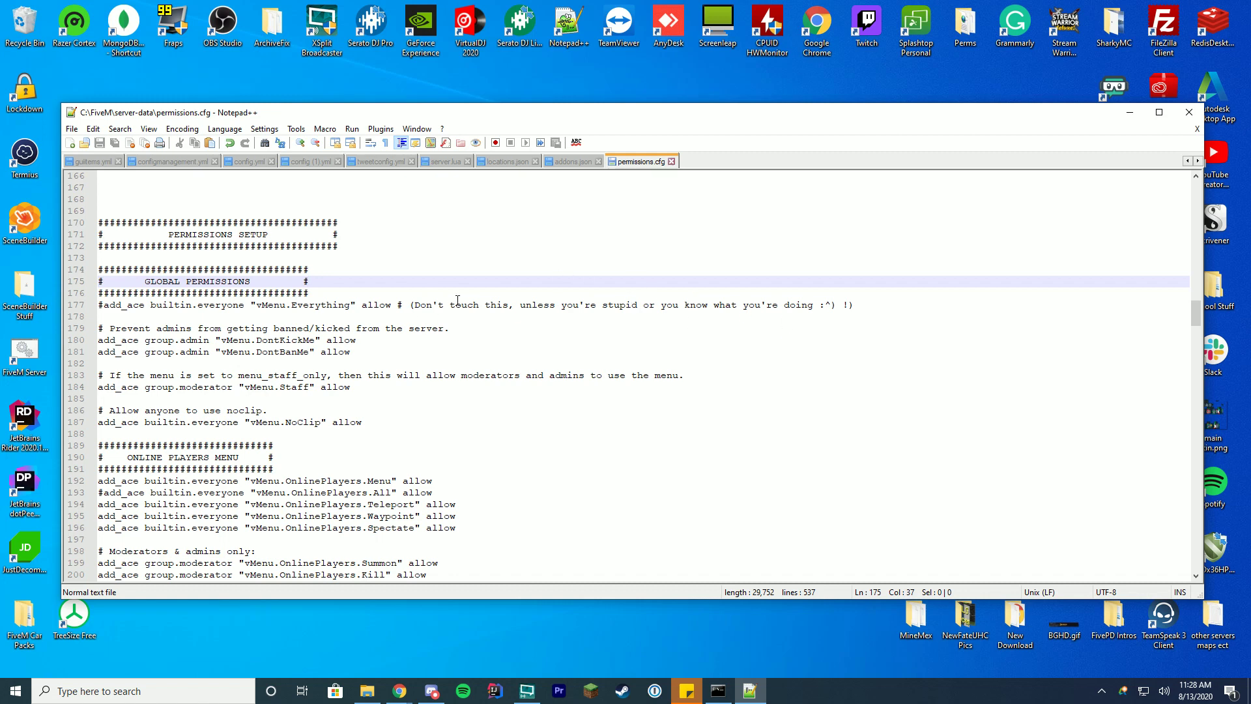
pyautogui.moveTo(451, 304); pyautogui.dragTo(692, 305)
pyautogui.click(813, 305)
pyautogui.scroll(-3, 716, 335)
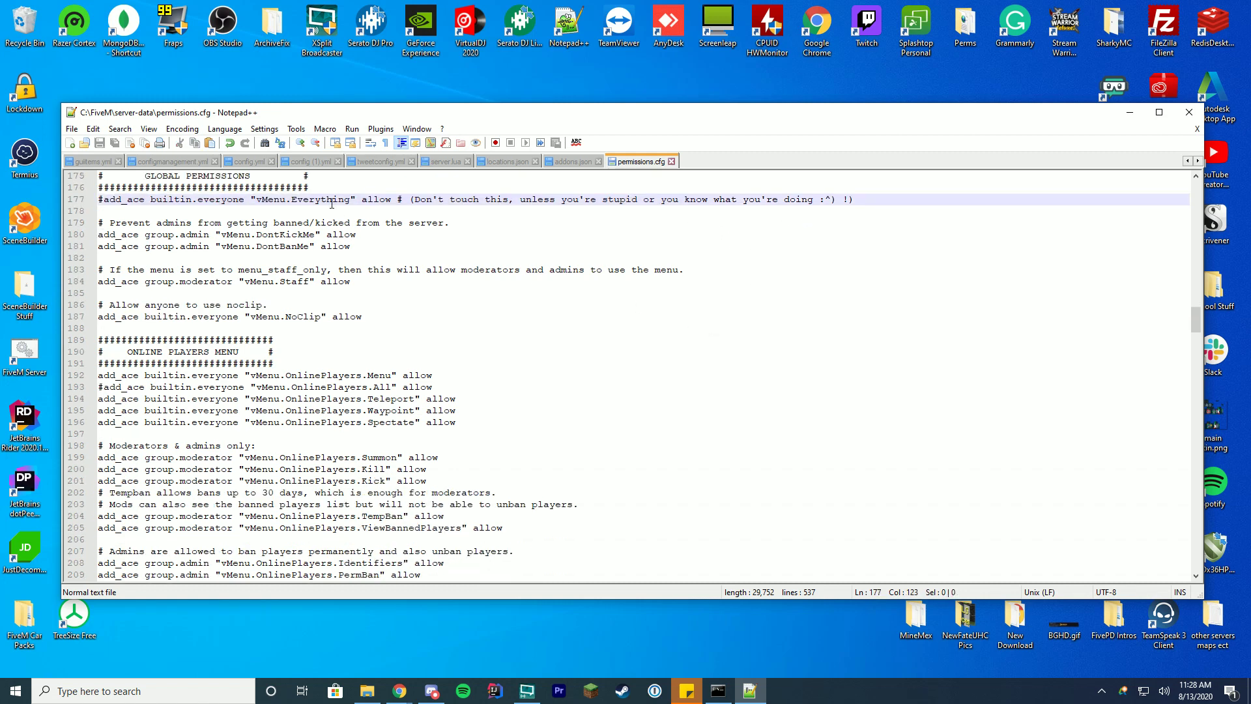
pyautogui.scroll(-2, 623, 262)
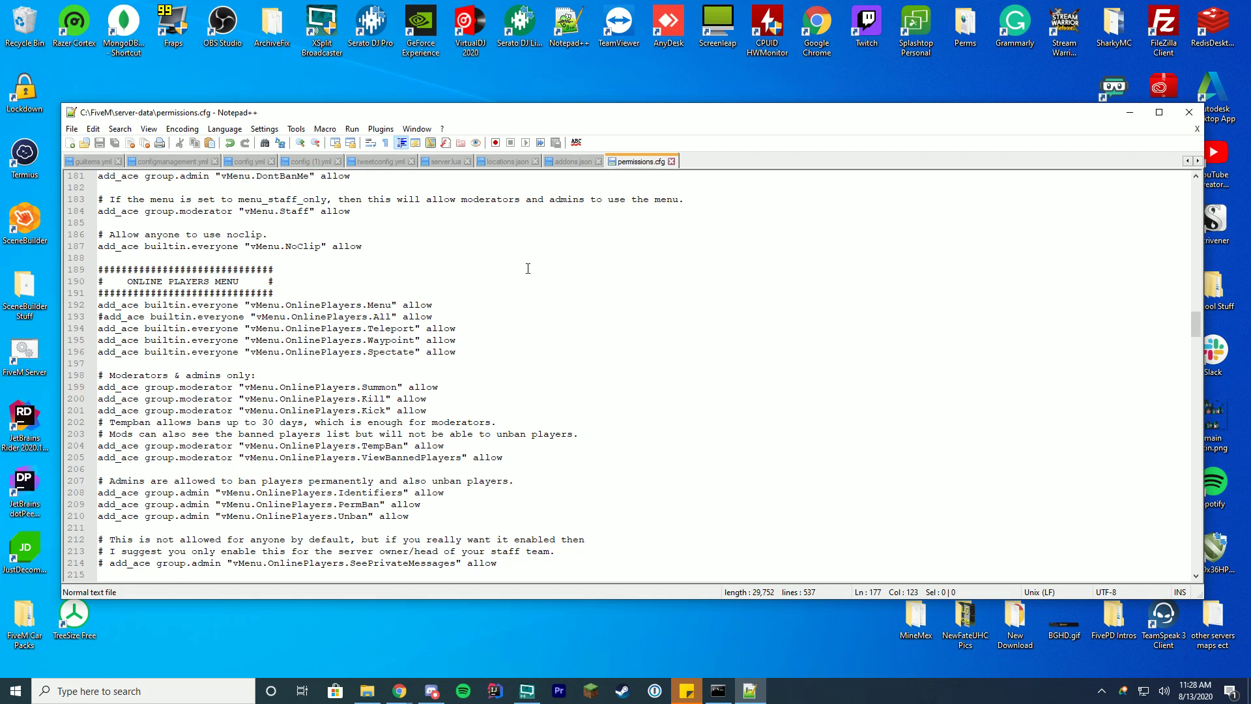
pyautogui.scroll(-2, 526, 268)
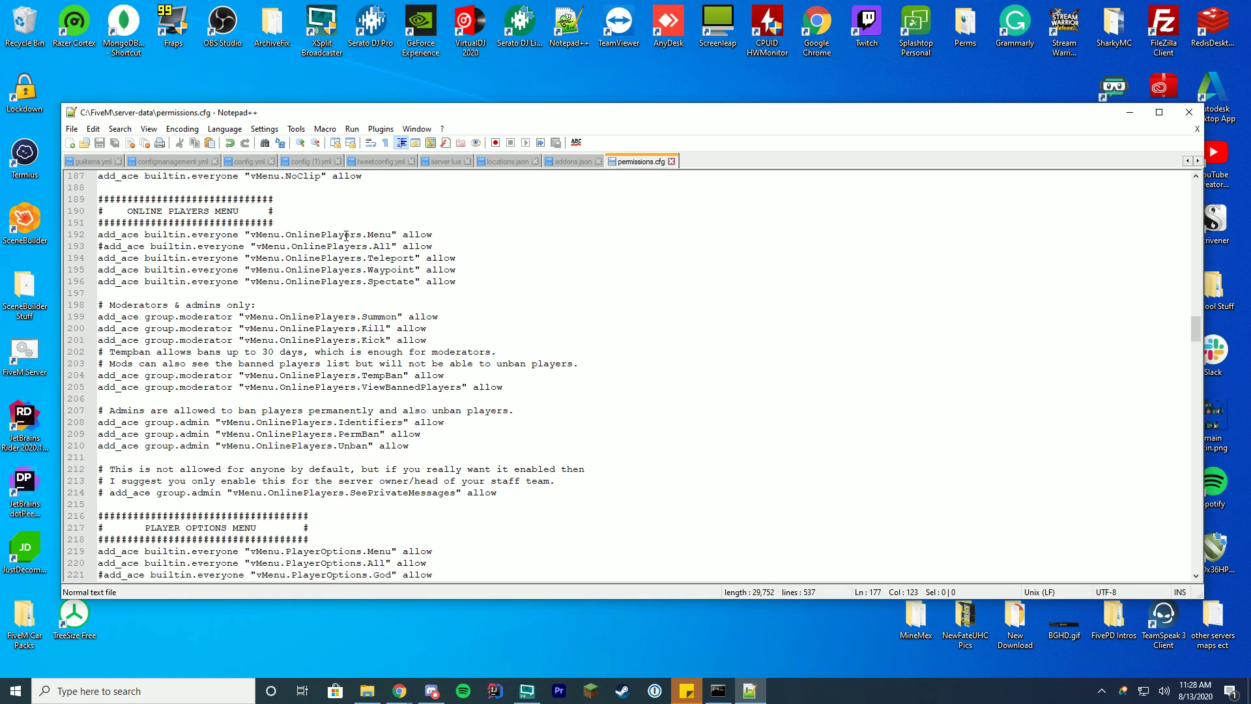
pyautogui.scroll(-10, 410, 353)
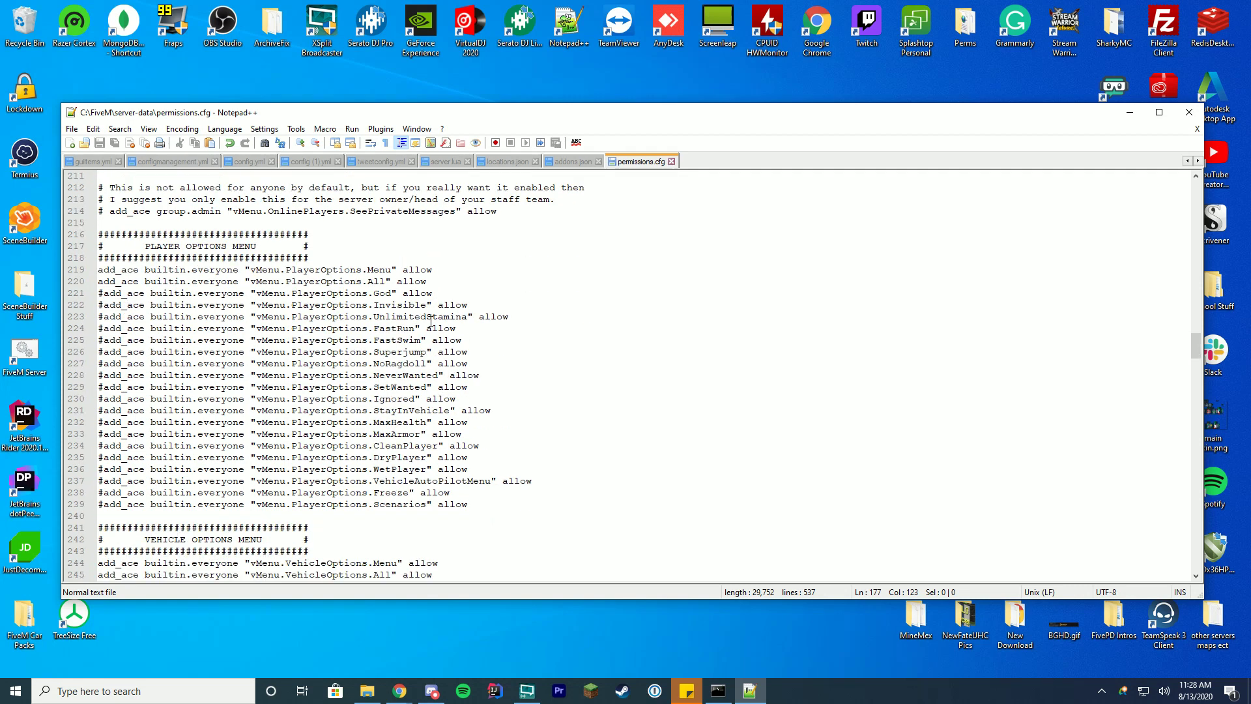
pyautogui.scroll(-4, 469, 310)
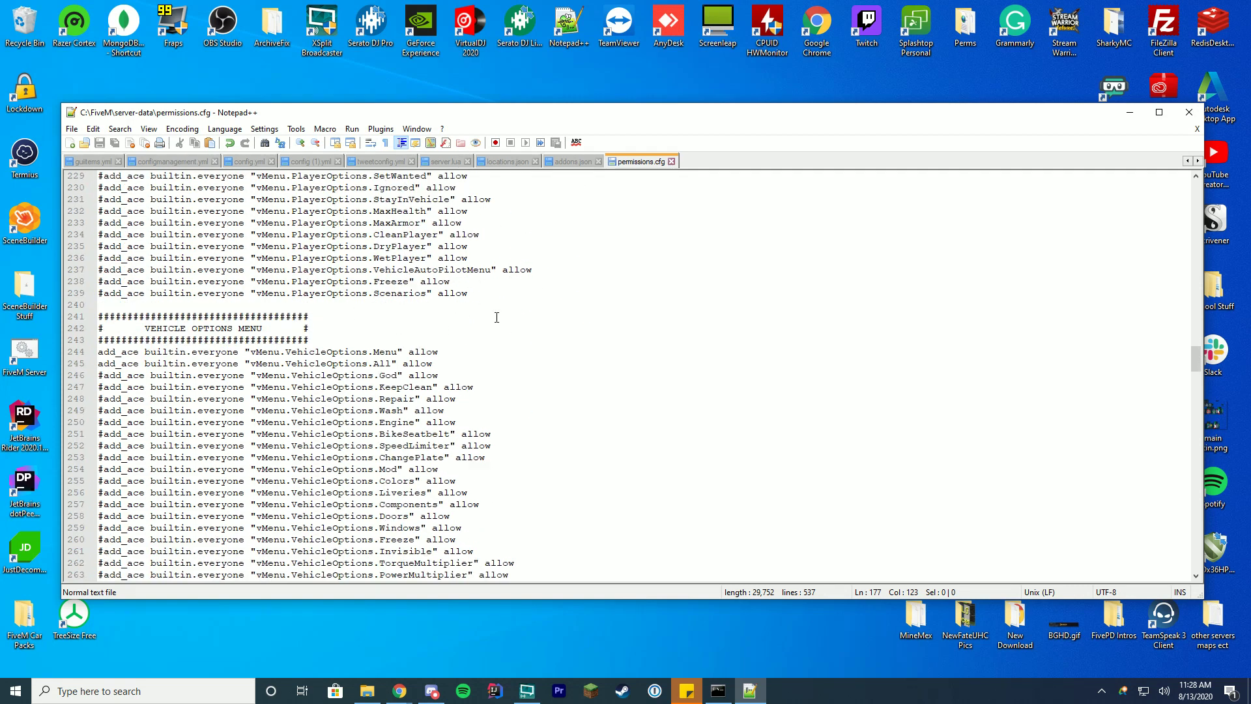
pyautogui.scroll(-14, 467, 311)
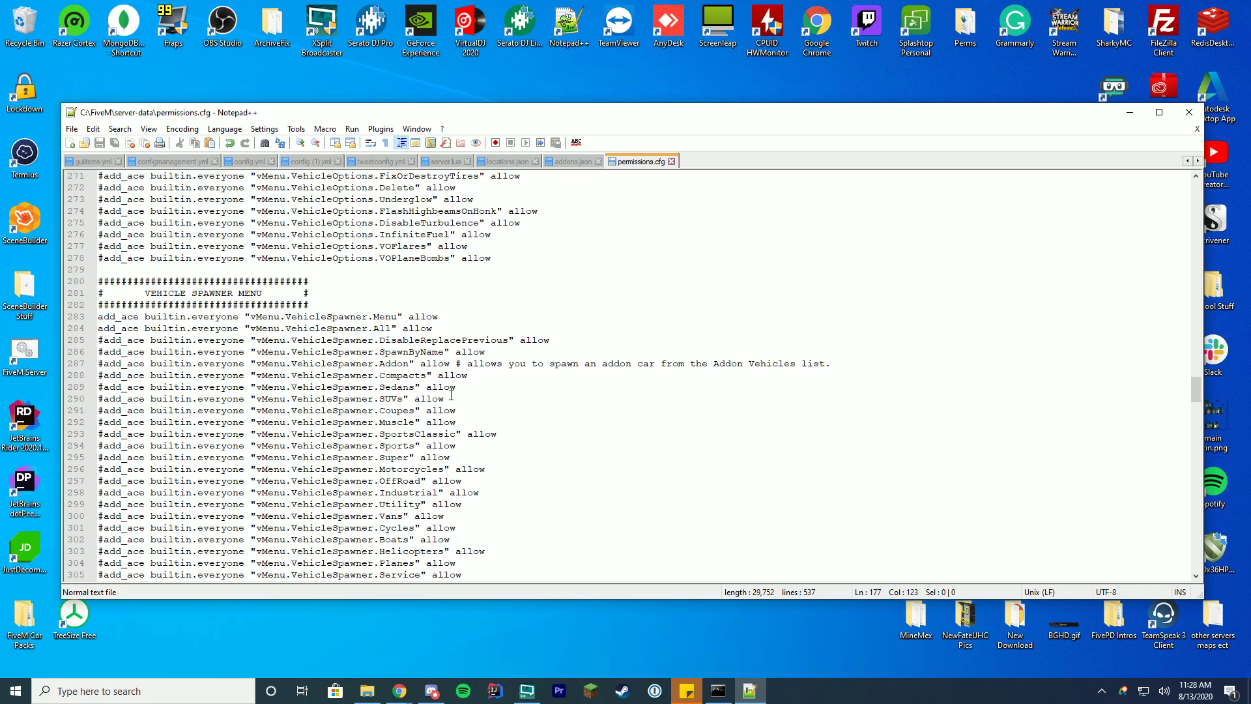
pyautogui.scroll(-6, 450, 392)
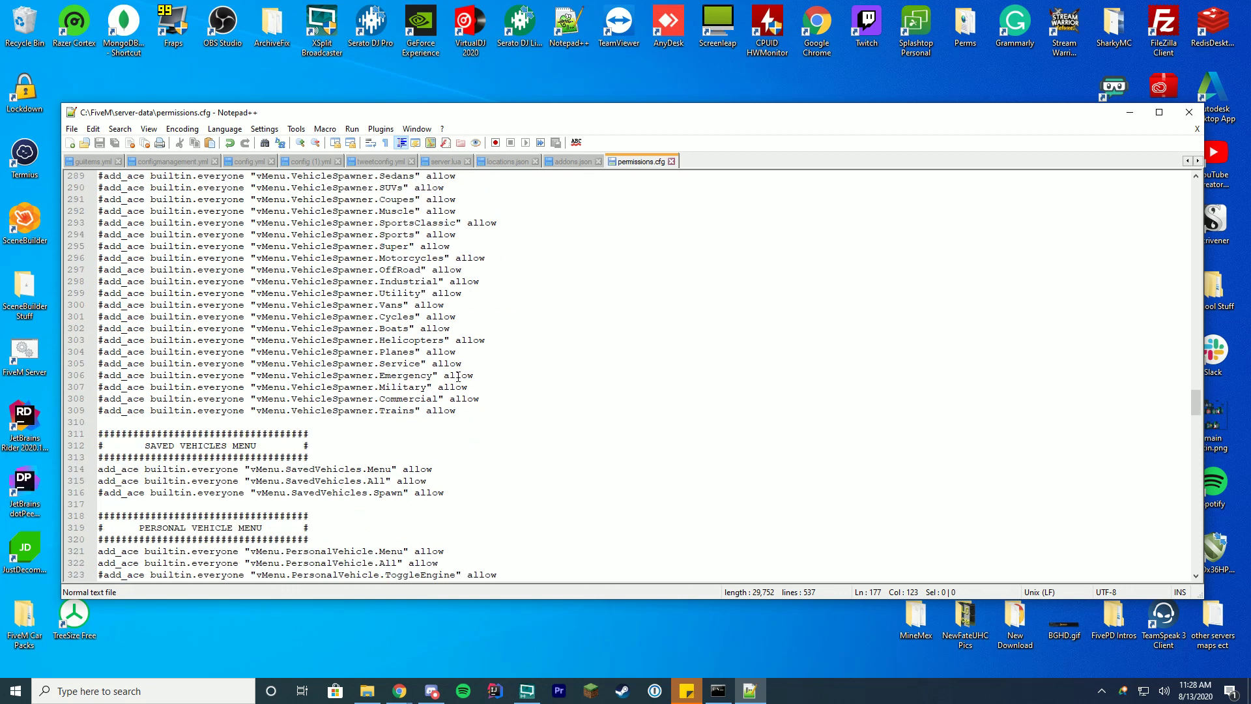
pyautogui.scroll(-3, 578, 364)
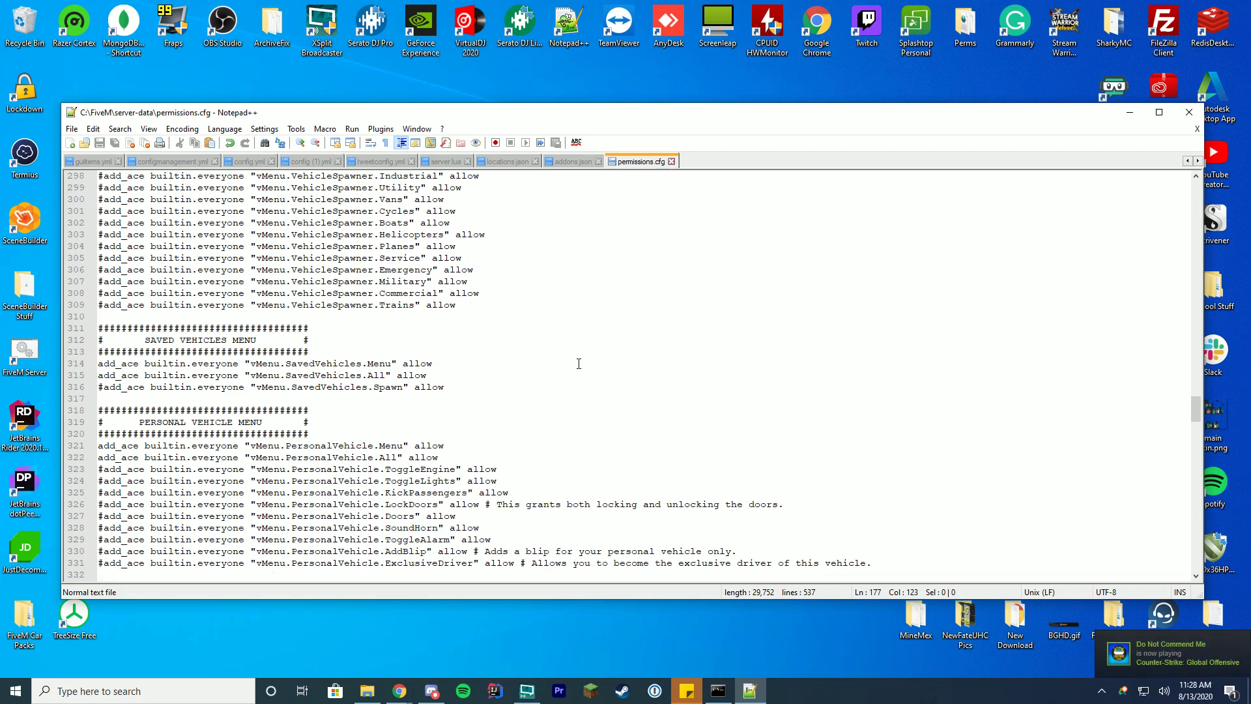
pyautogui.scroll(-18, 579, 363)
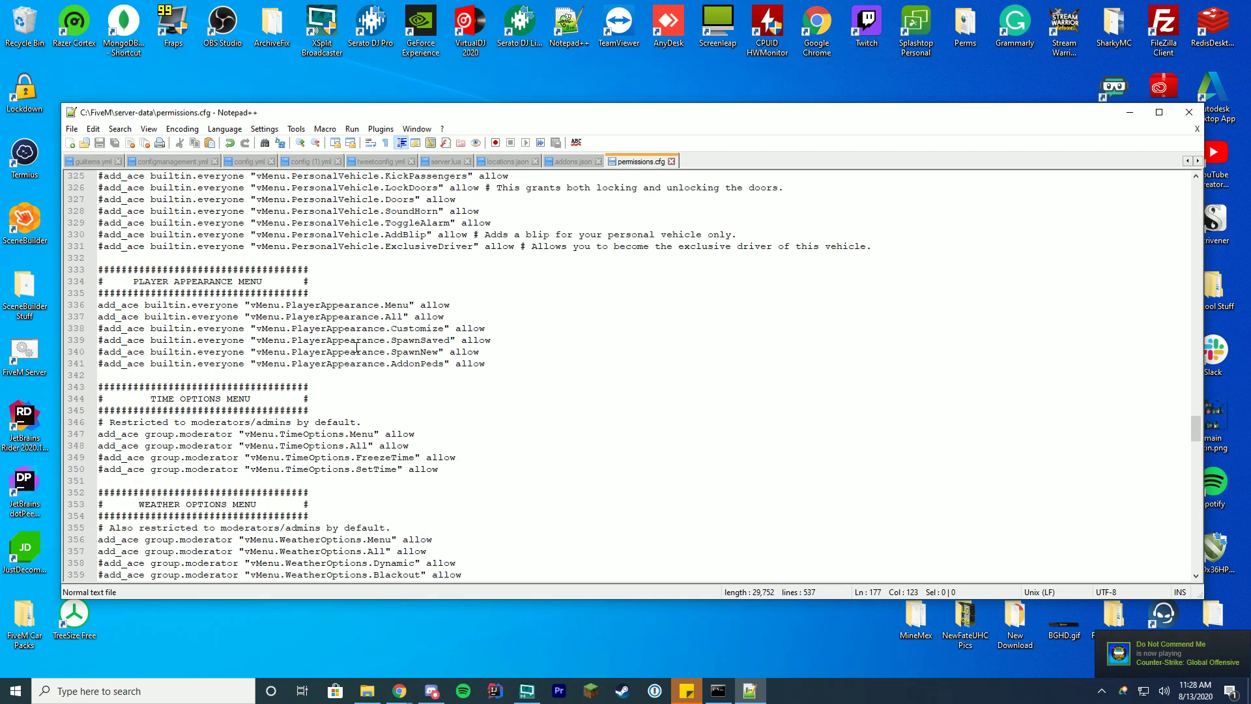
pyautogui.scroll(-20, 359, 342)
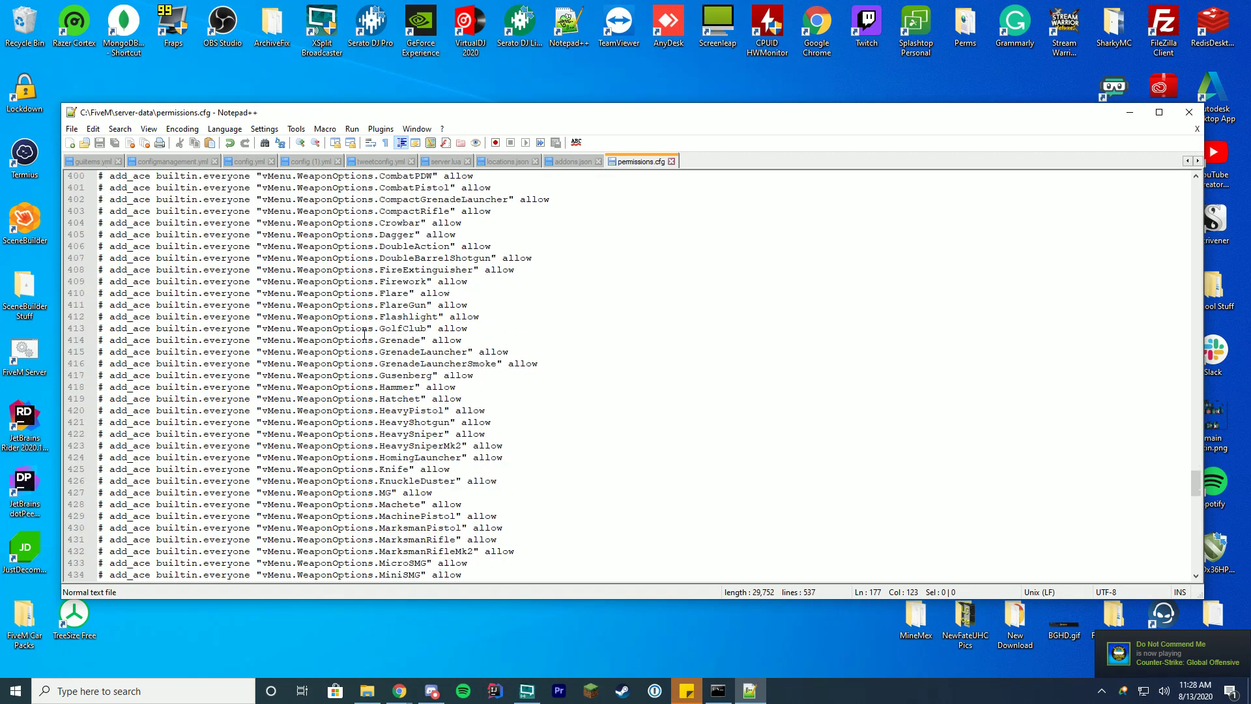
pyautogui.scroll(-13, 359, 321)
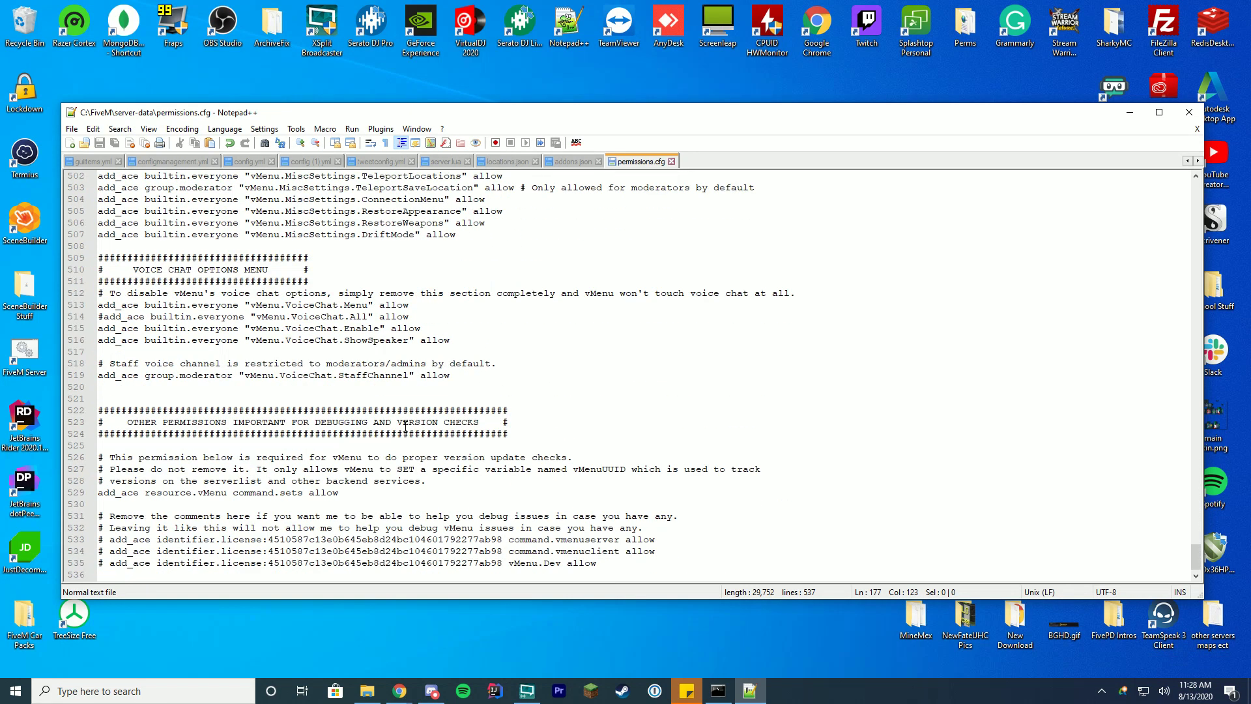
pyautogui.scroll(-1, 405, 432)
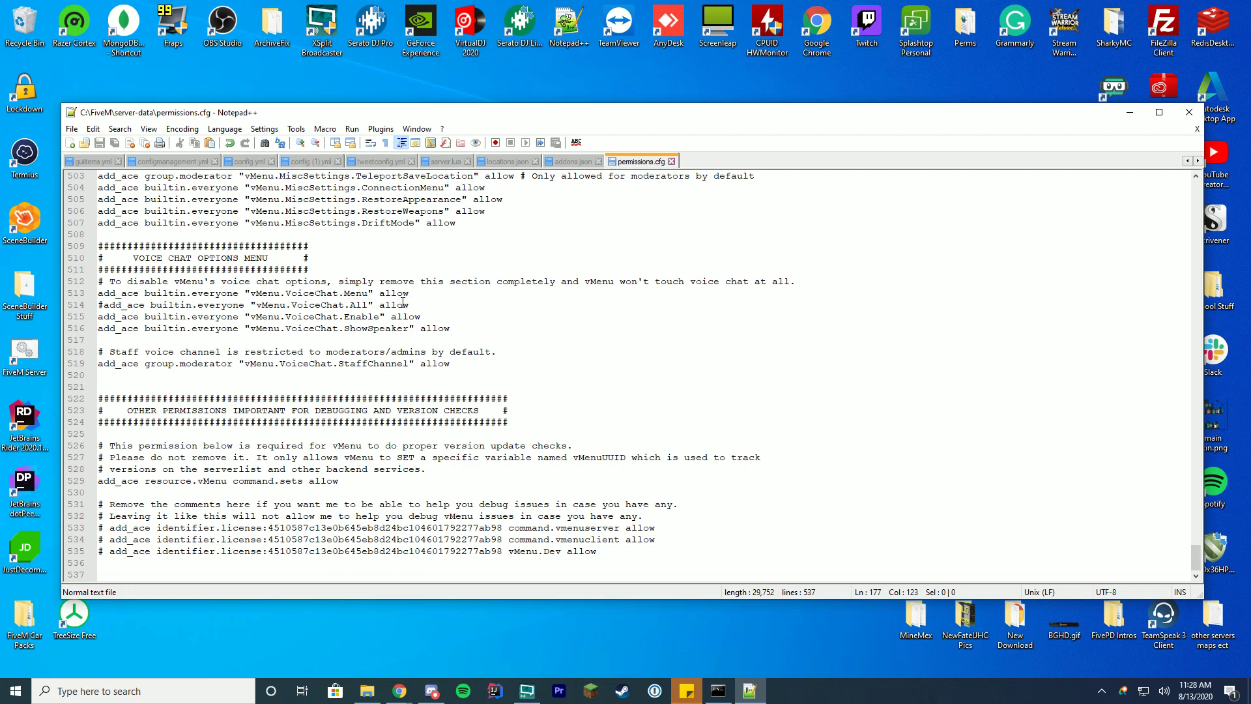
pyautogui.scroll(10, 403, 303)
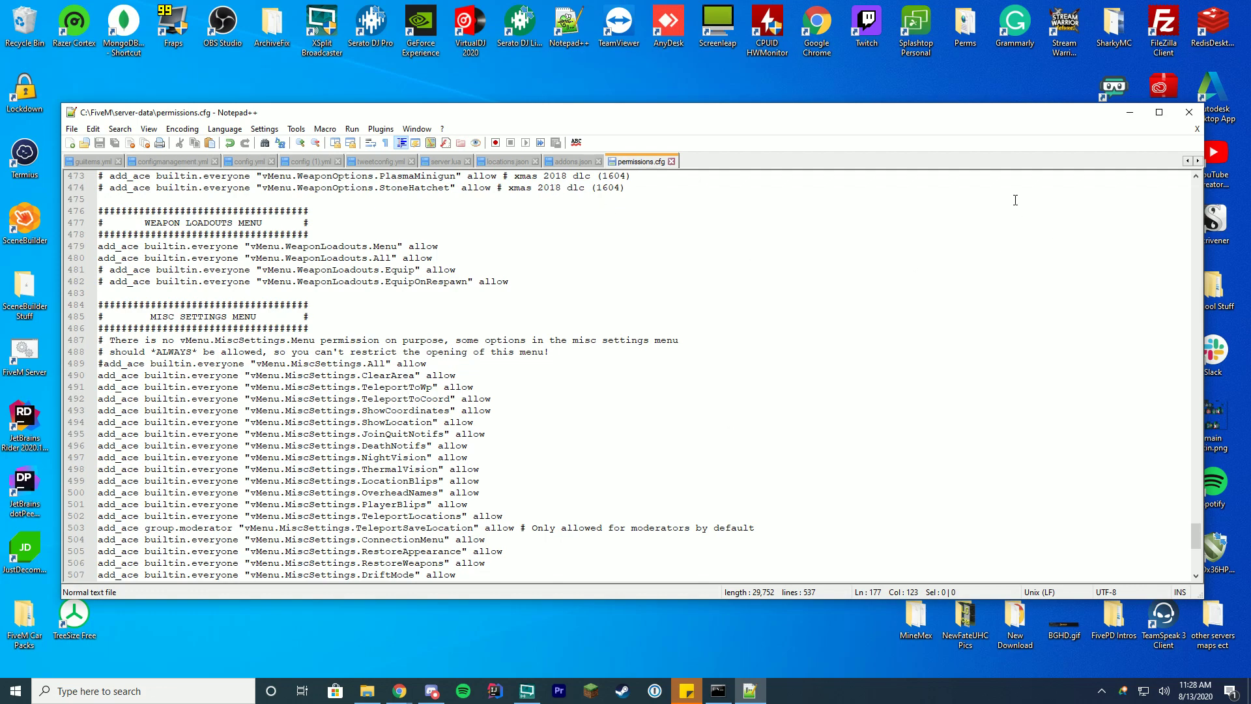
# Close permissions.cfg and launch the FiveM Server console from the desktop
pyautogui.click(1190, 112)
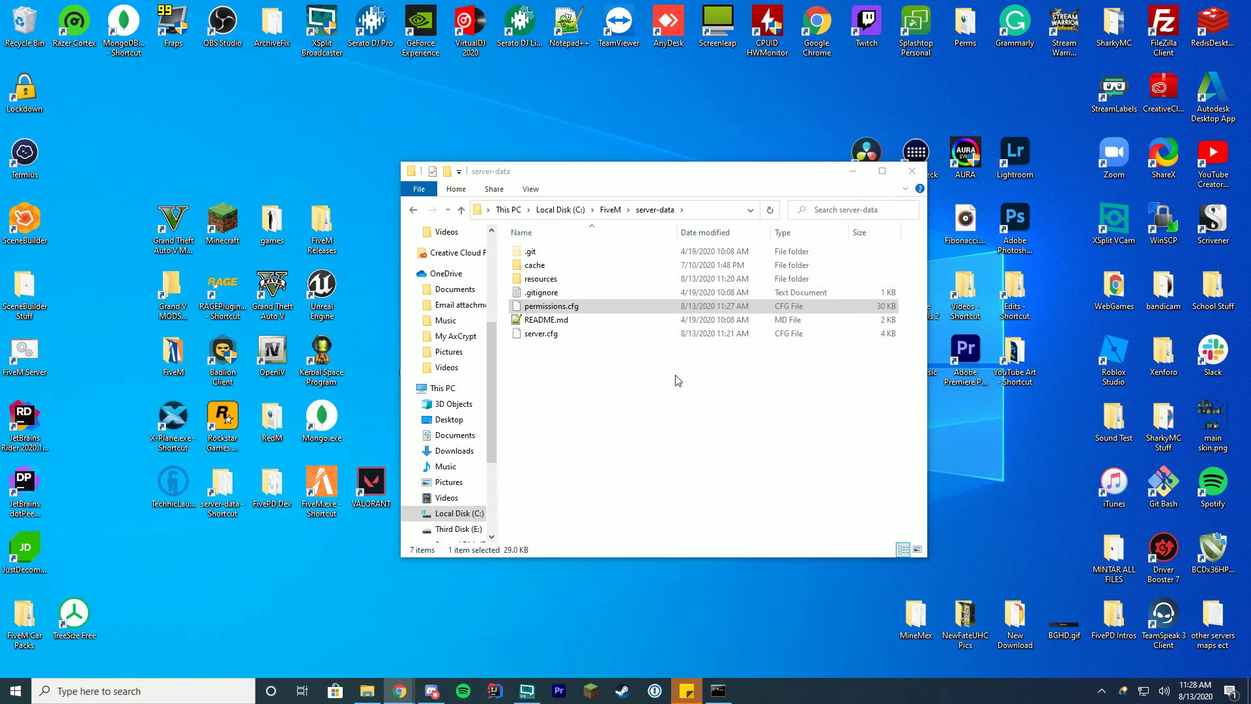
pyautogui.click(595, 399)
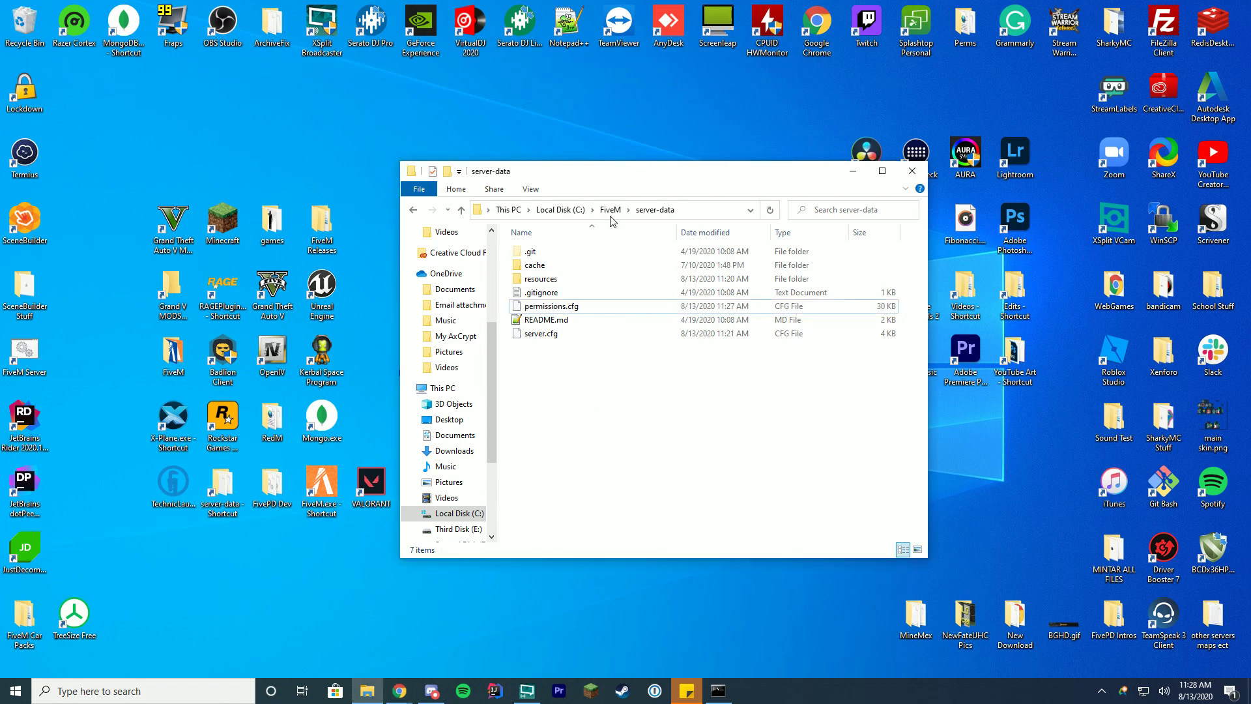
pyautogui.doubleClick(24, 356)
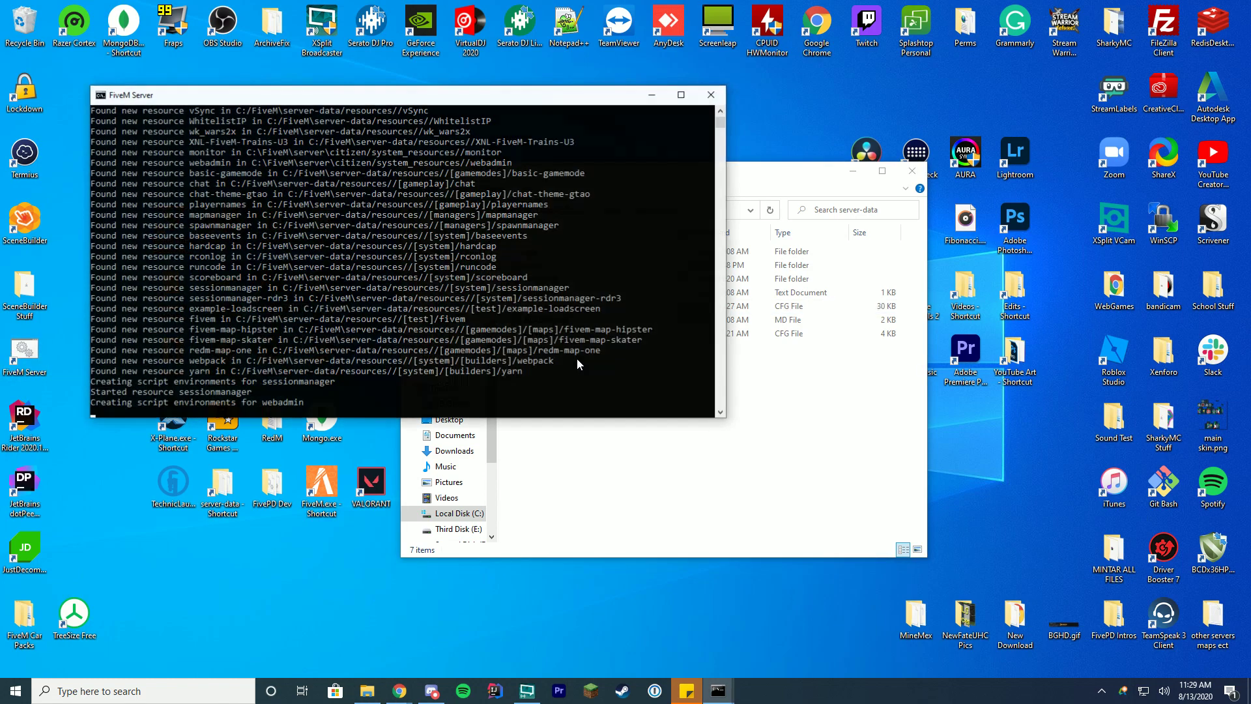
# Open server.cfg from the server-data folder with Edit with Notepad++
pyautogui.hotkey('alt', 'Tab')
pyautogui.rightClick(554, 335)
pyautogui.click(473, 391)
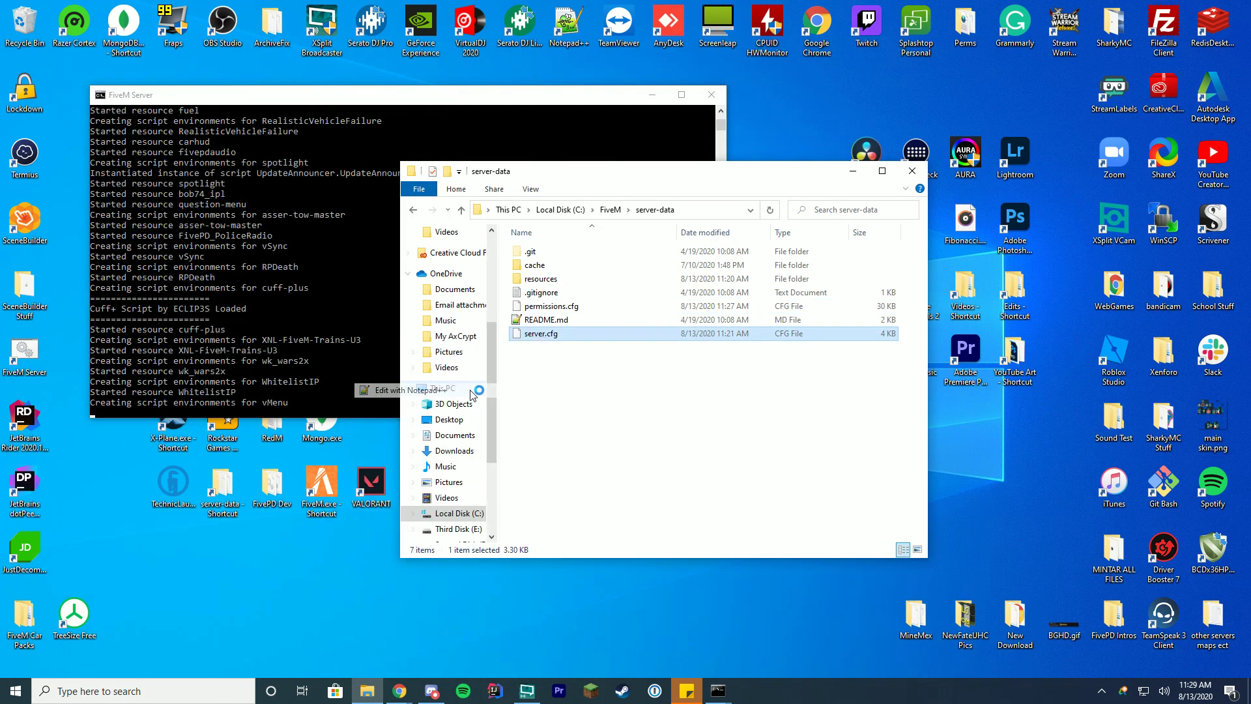
# Check the ensure vMenu and sv_scriptHookAllowed lines in server.cfg, then close the editor
pyautogui.scroll(-1, 476, 389)
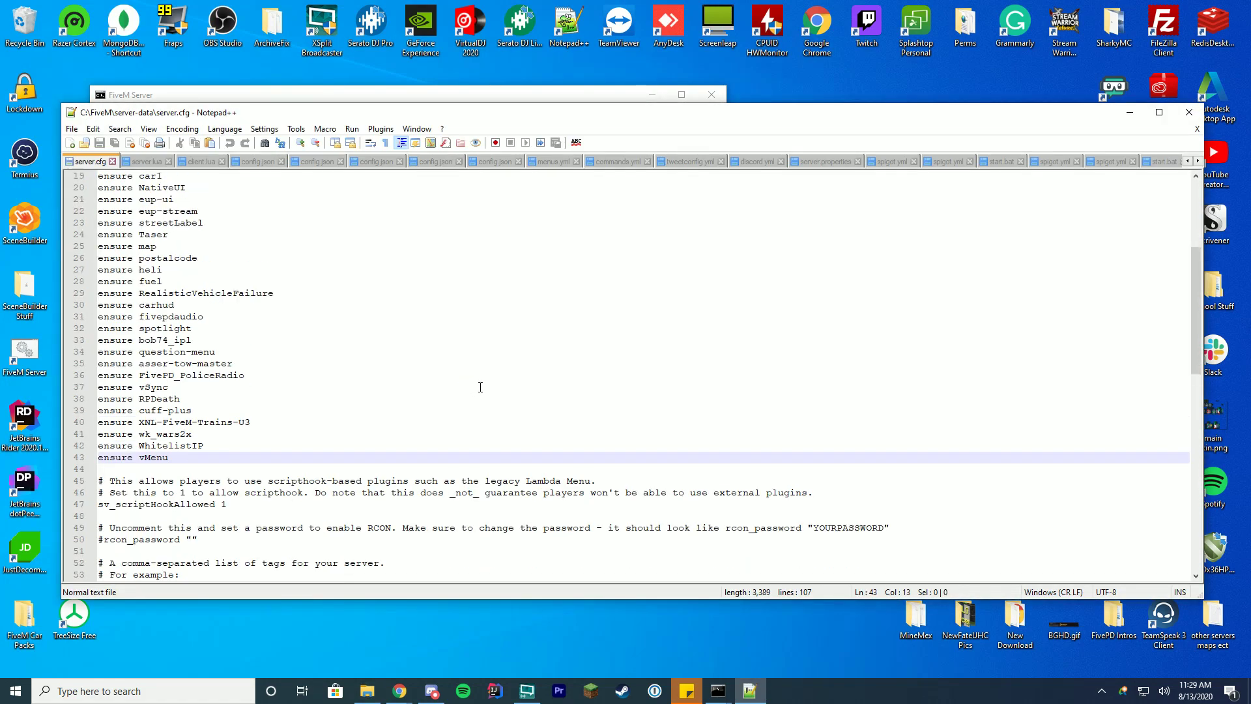
pyautogui.click(240, 506)
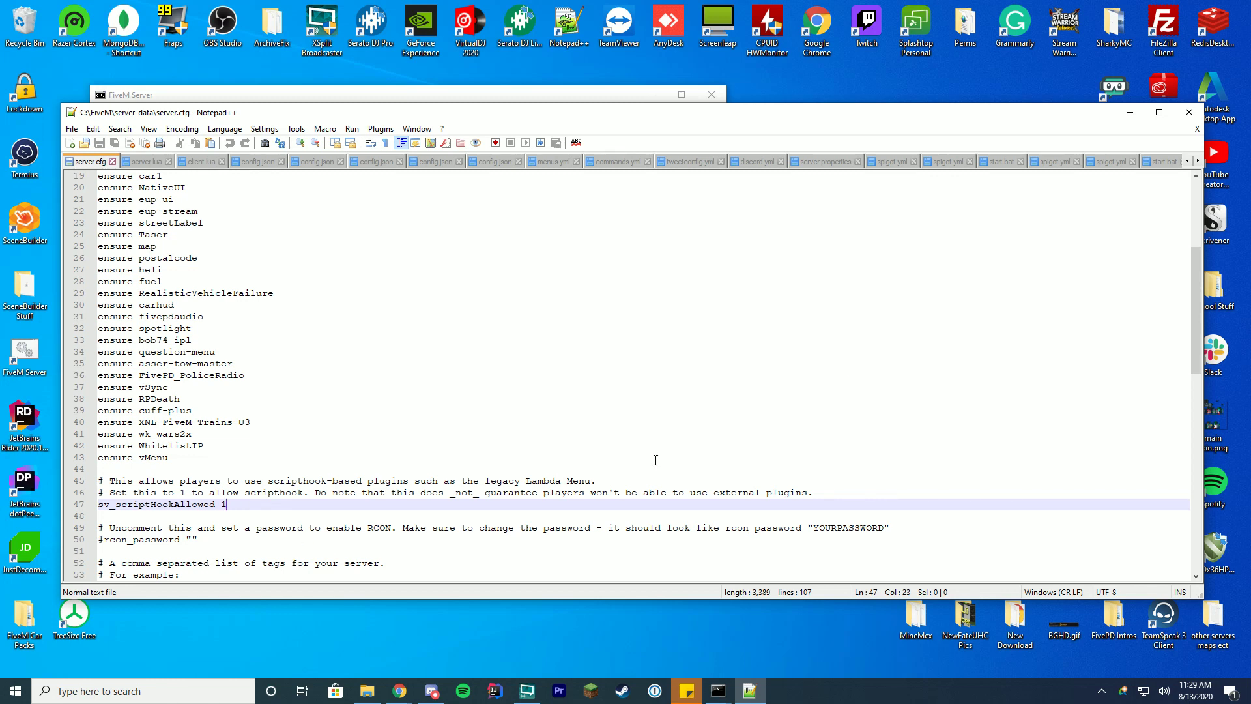
pyautogui.click(1190, 112)
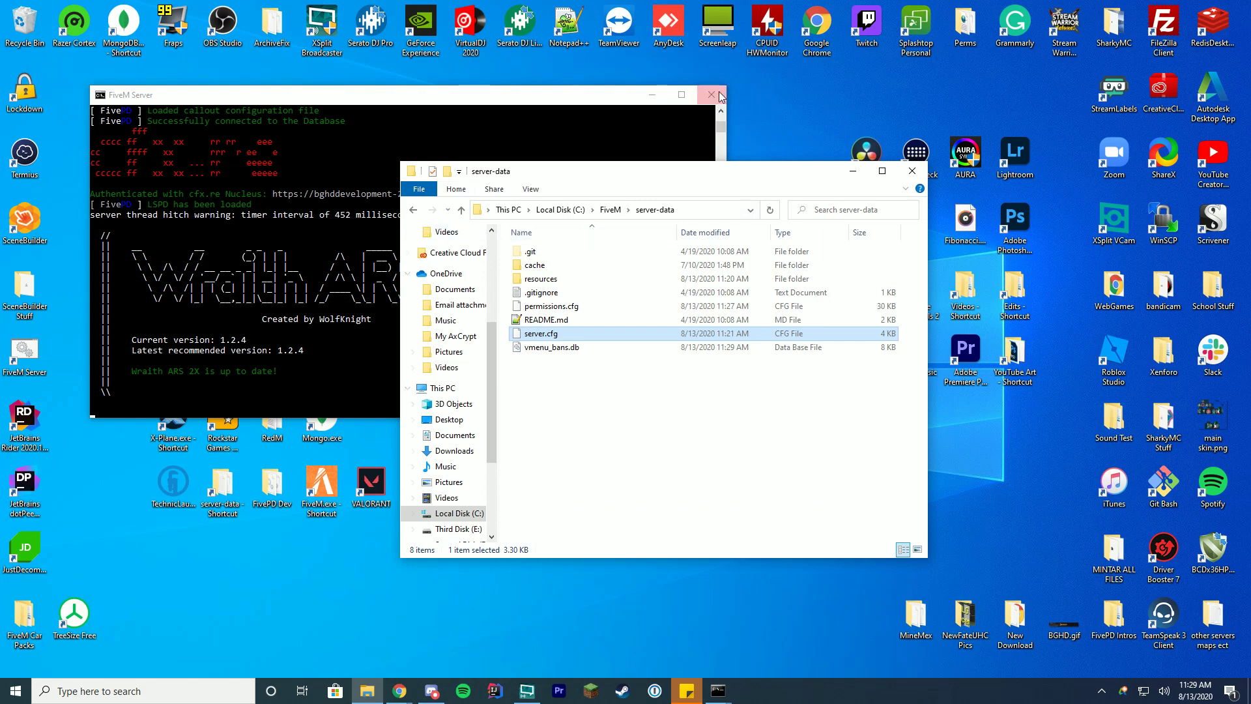
# Minimize the console and Explorer, launch FiveM, join the server and open vMenu with W
pyautogui.click(653, 98)
pyautogui.click(853, 171)
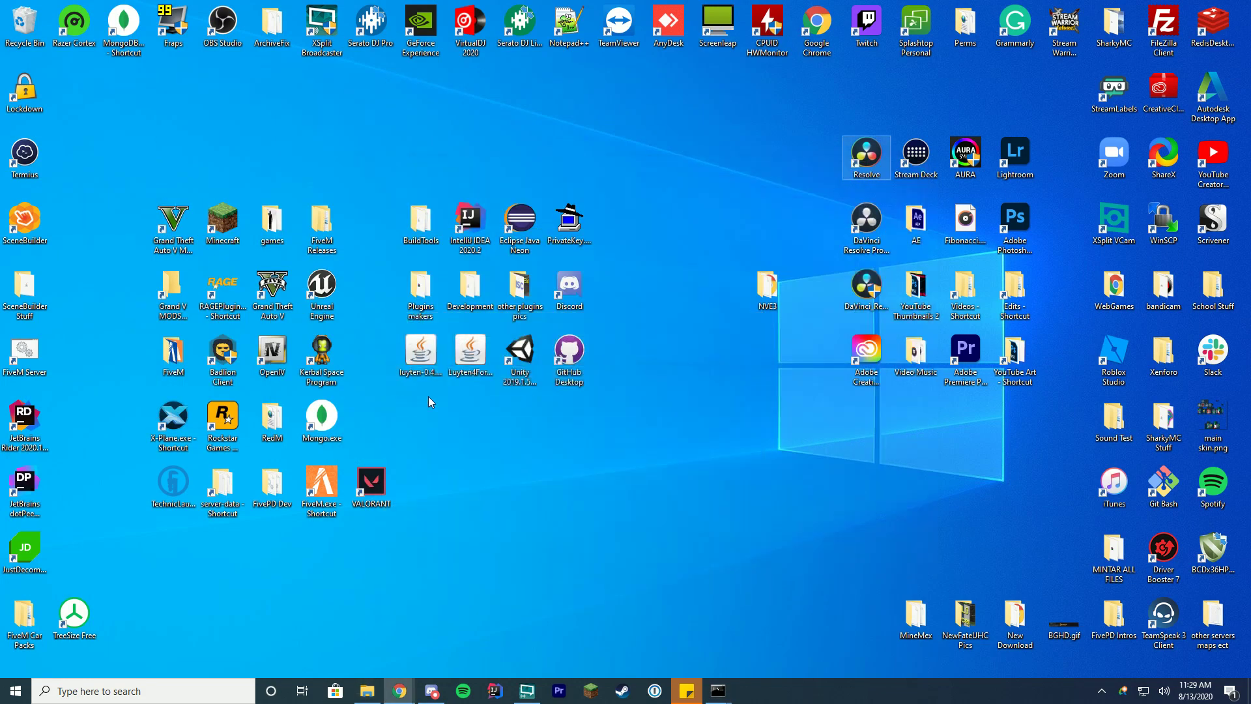
pyautogui.click(343, 512)
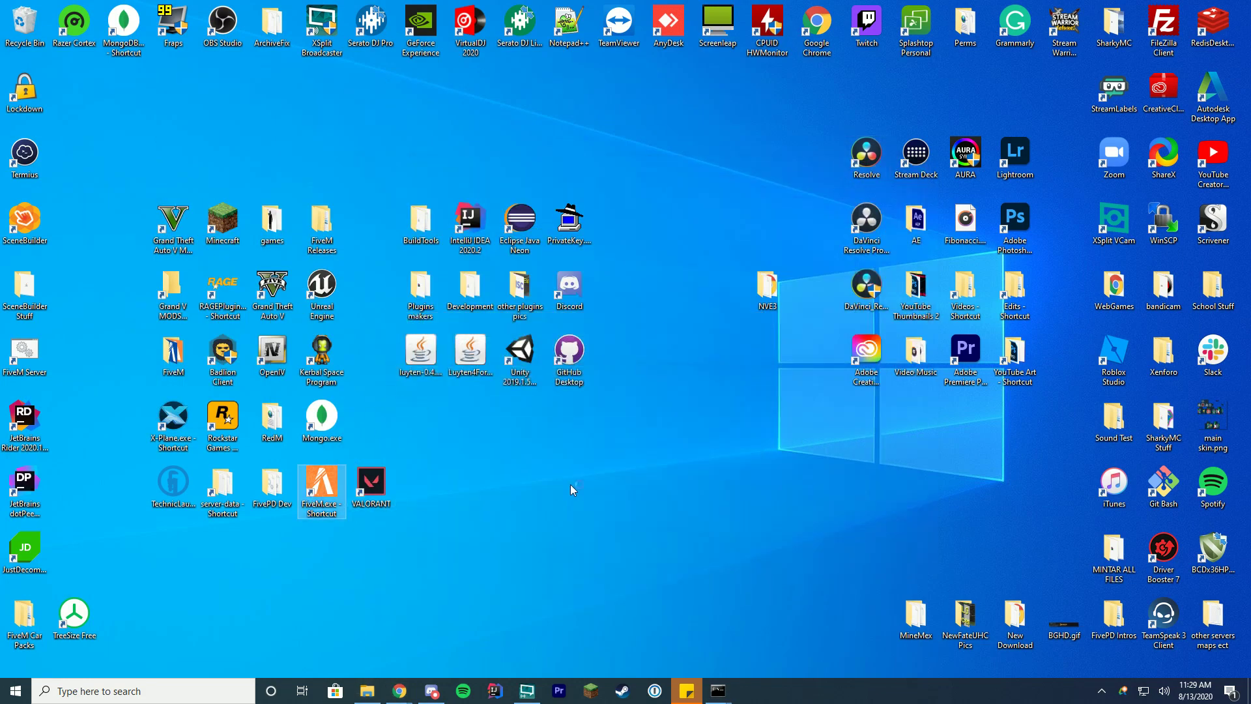
pyautogui.press('Return')
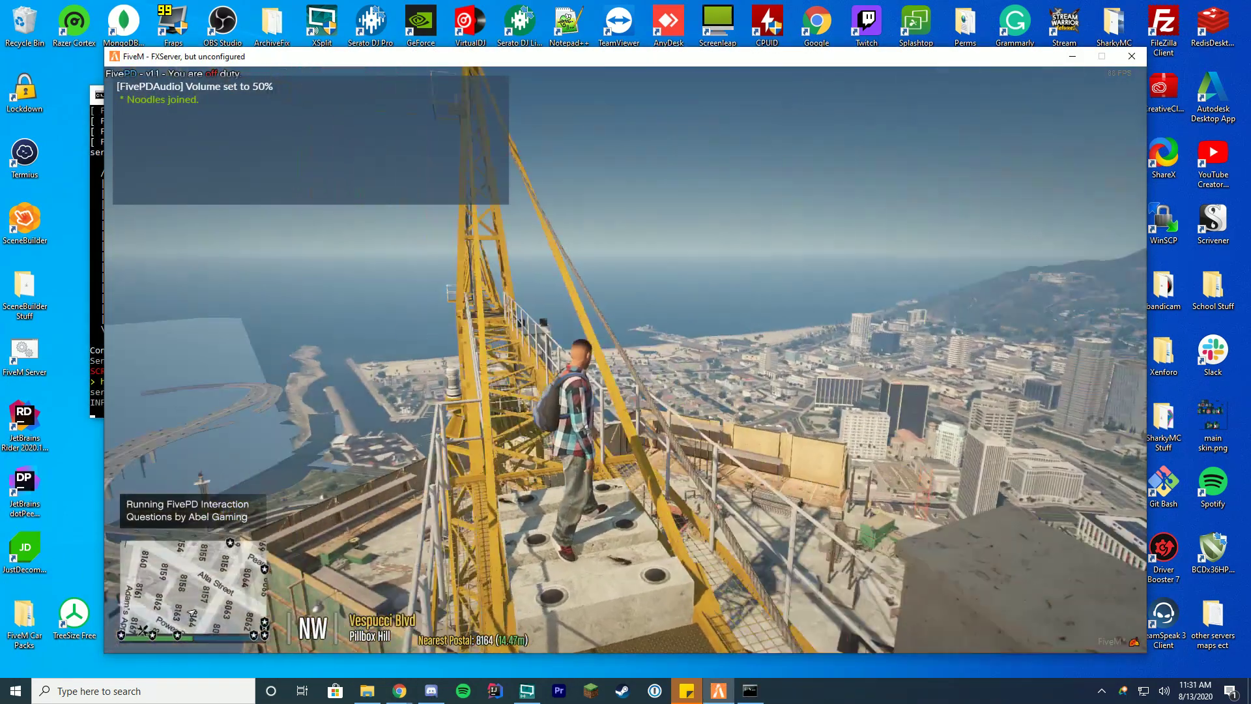
pyautogui.press('w')
pyautogui.press('m')
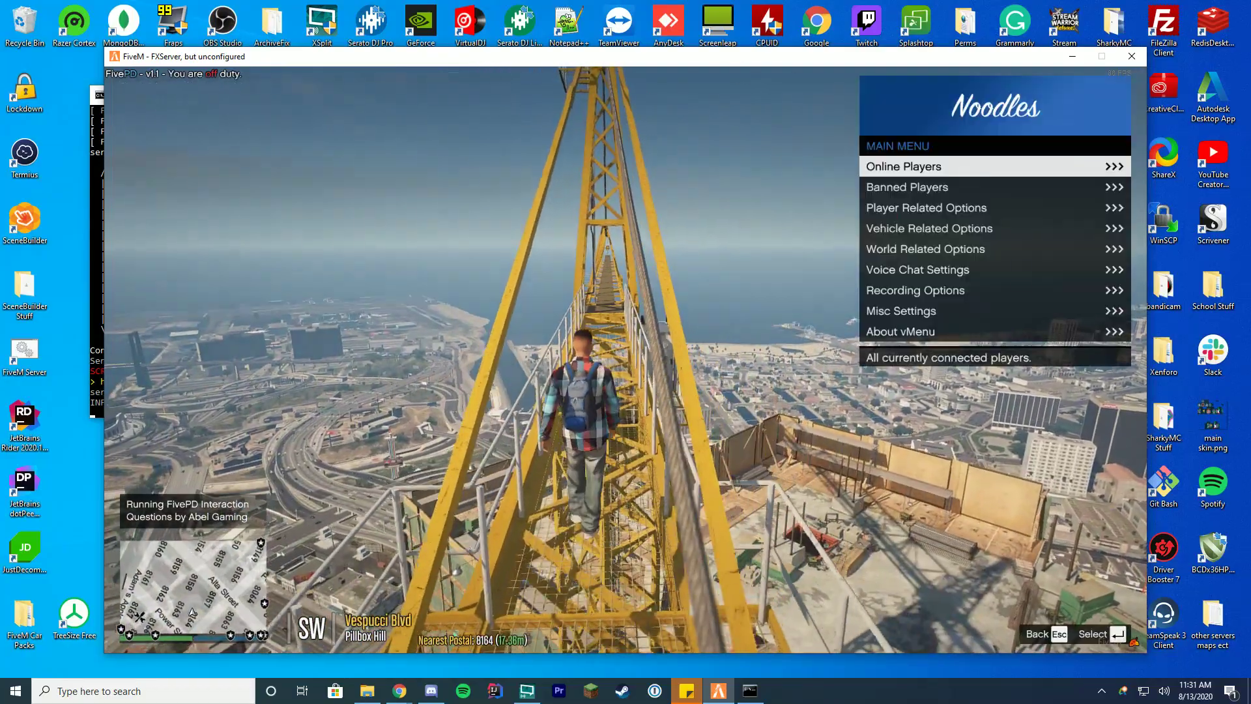
pyautogui.press('Down')
pyautogui.press('Down')
pyautogui.press('Down')
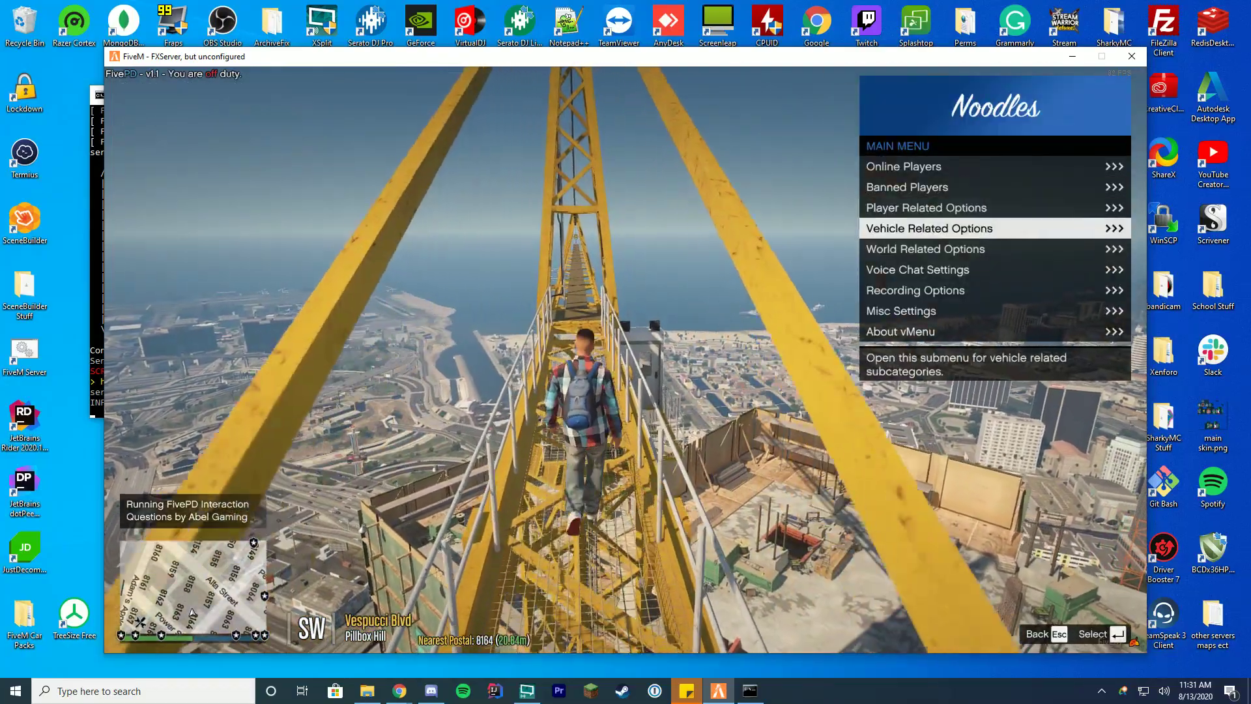
pyautogui.press('Up')
pyautogui.press('Up')
pyautogui.press('Up')
pyautogui.press('Down')
pyautogui.press('Down')
pyautogui.press('Down')
pyautogui.press('Up')
pyautogui.press('Up')
pyautogui.press('Up')
pyautogui.press('Return')
pyautogui.press('Return')
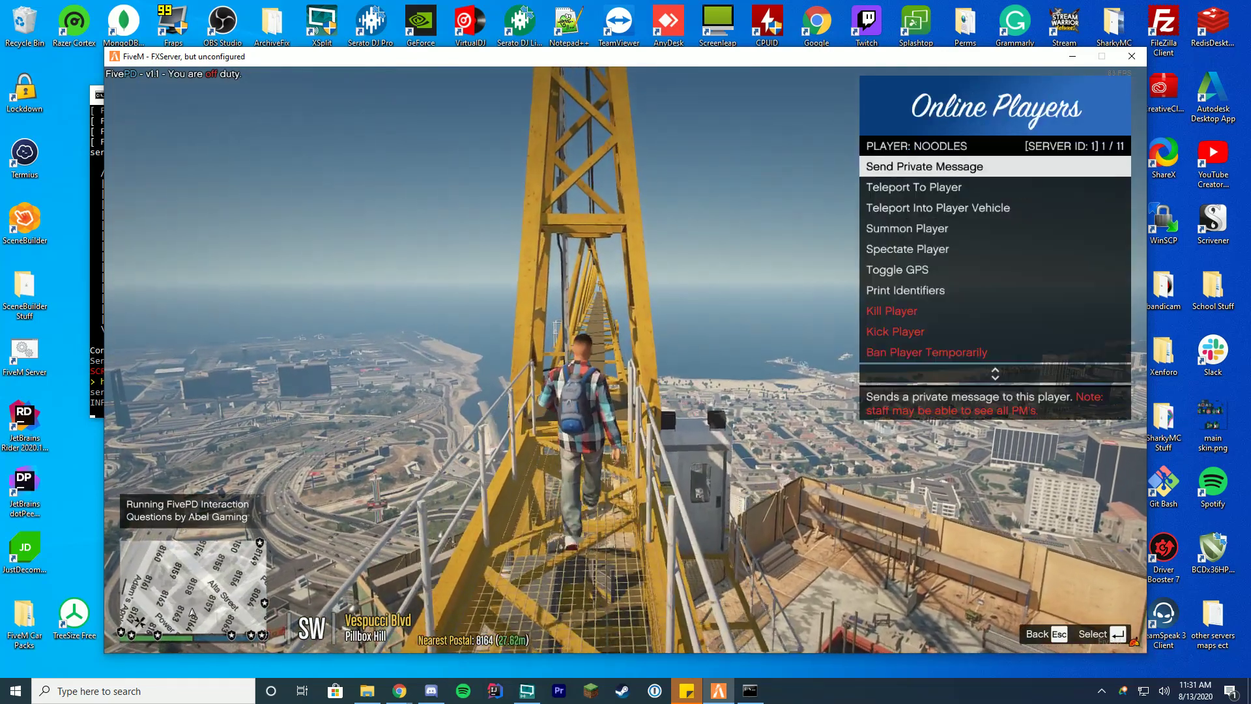
pyautogui.press('Down')
pyautogui.press('Down')
pyautogui.press('Down')
pyautogui.press('Down')
pyautogui.press('Down')
pyautogui.press('Down')
pyautogui.press('Down')
pyautogui.press('Down')
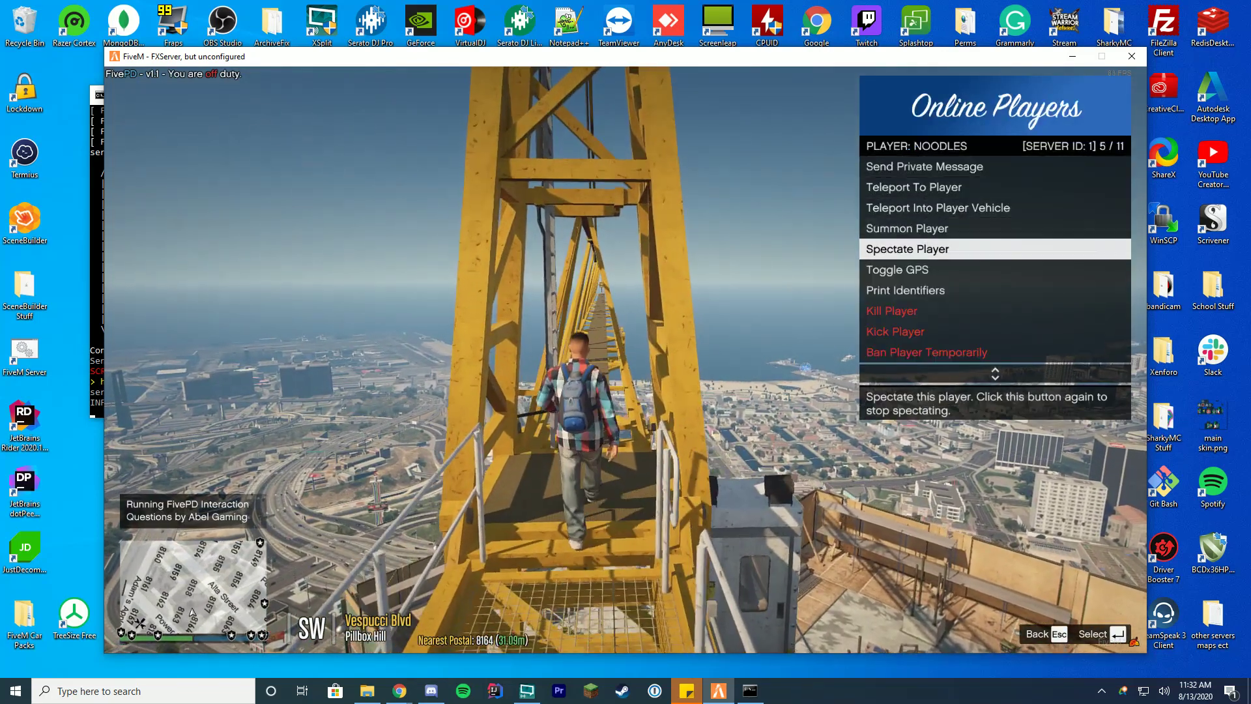
pyautogui.press('Up')
pyautogui.press('Down')
pyautogui.press('Down')
pyautogui.press('Down')
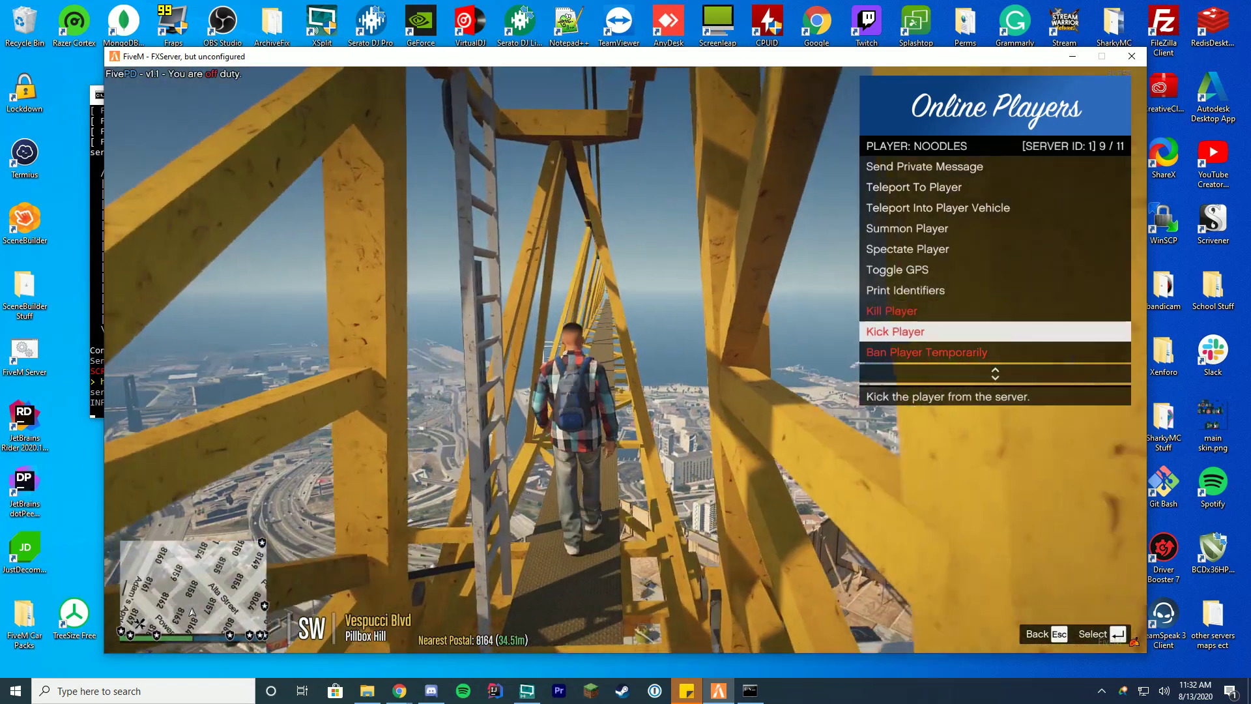
pyautogui.press('Down')
pyautogui.press('Up')
pyautogui.press('Up')
pyautogui.press('Escape')
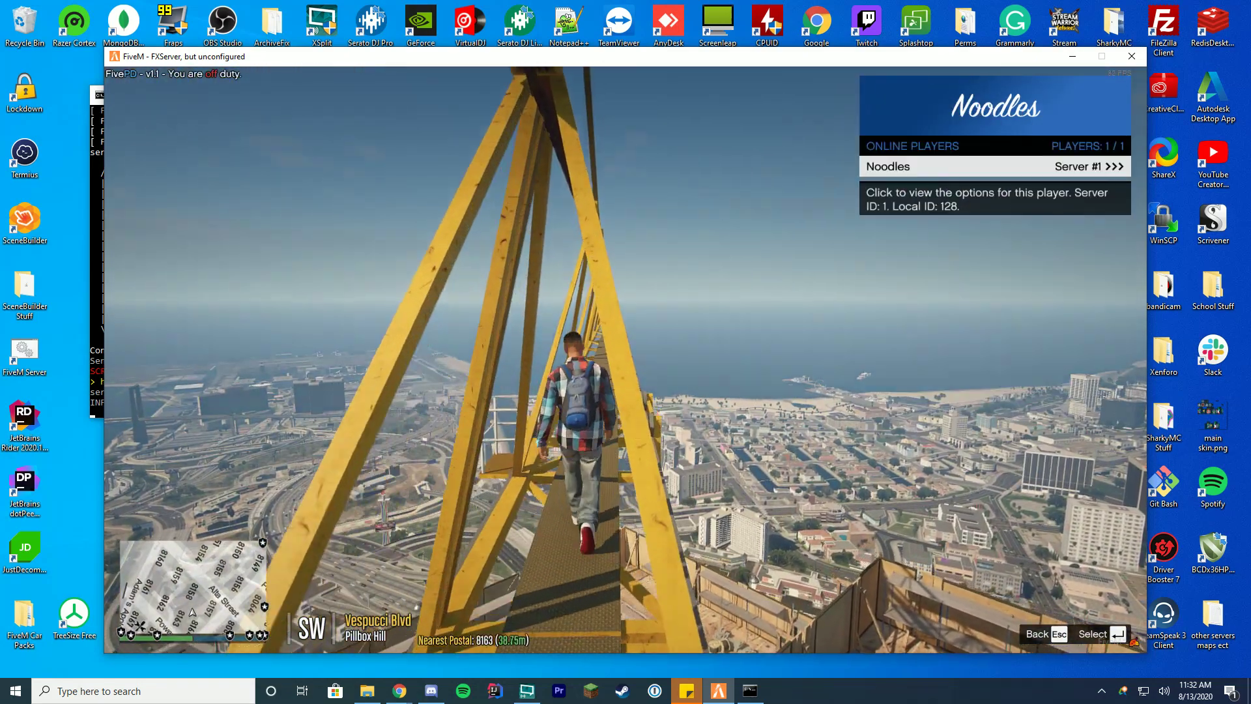
pyautogui.press('Escape')
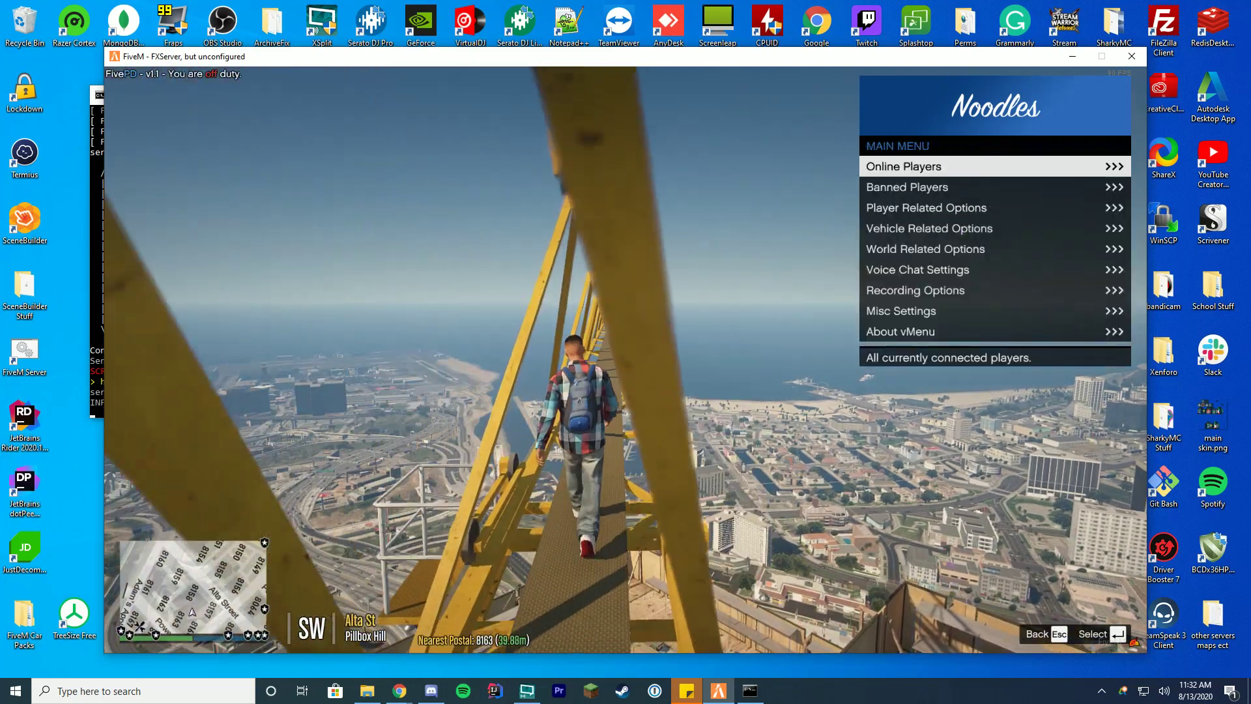
pyautogui.press('Down')
pyautogui.press('Return')
pyautogui.press('Escape')
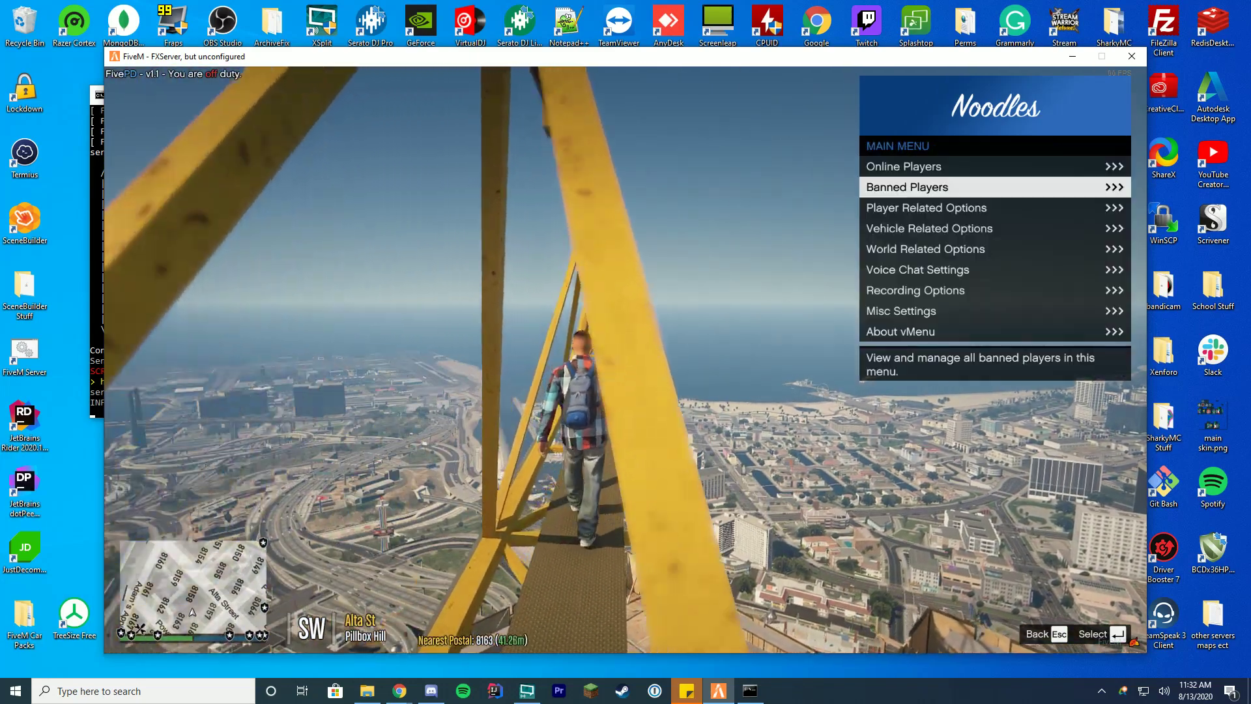
pyautogui.press('Down')
pyautogui.press('Return')
pyautogui.press('Return')
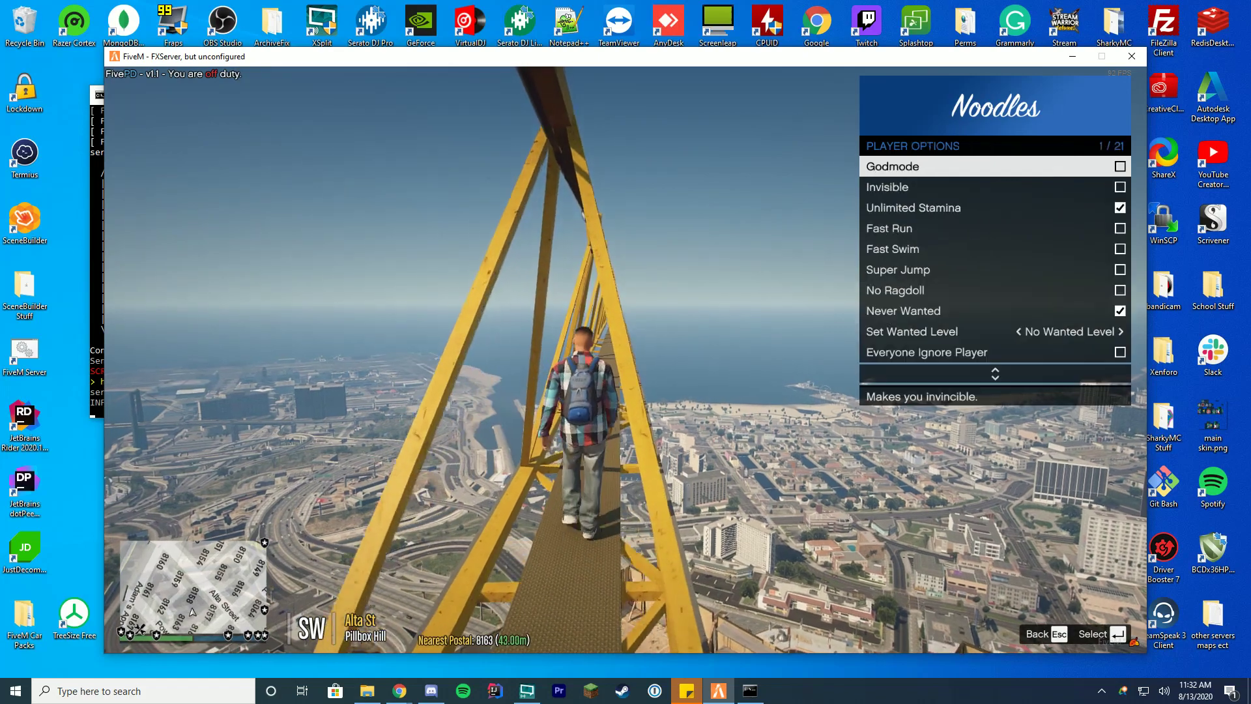
pyautogui.press('Down')
pyautogui.press('Down')
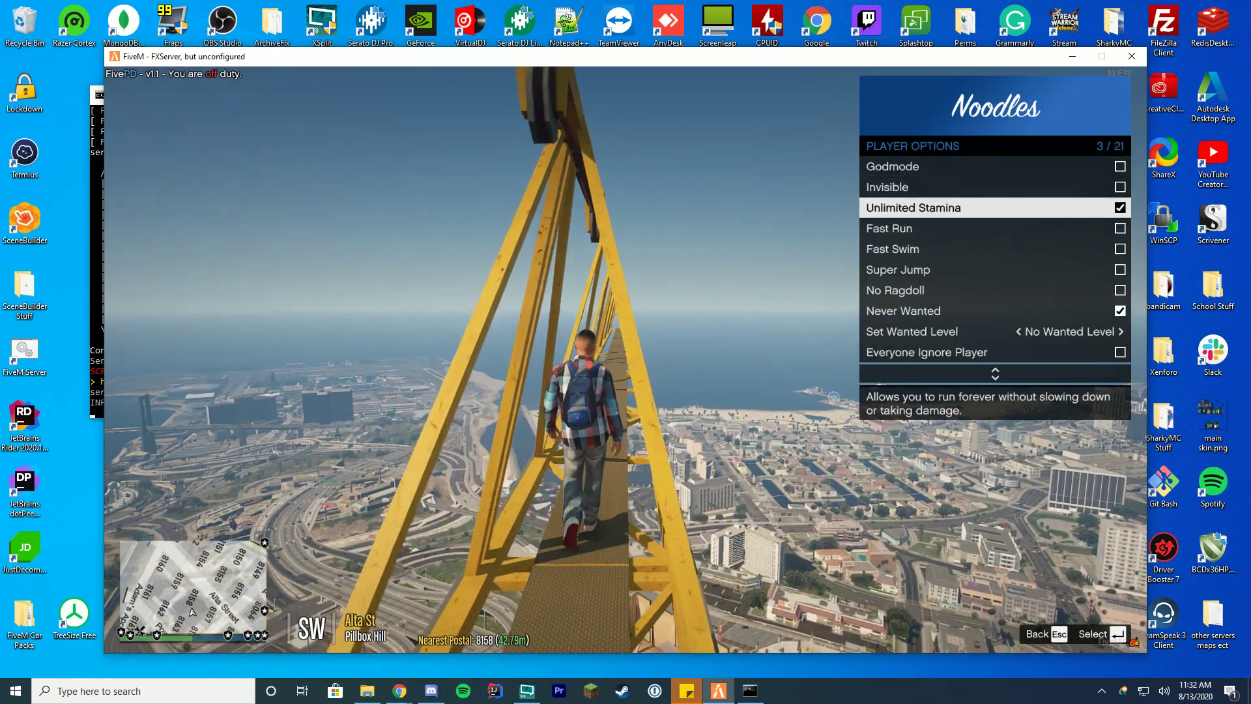
pyautogui.press('Down')
pyautogui.press('Escape')
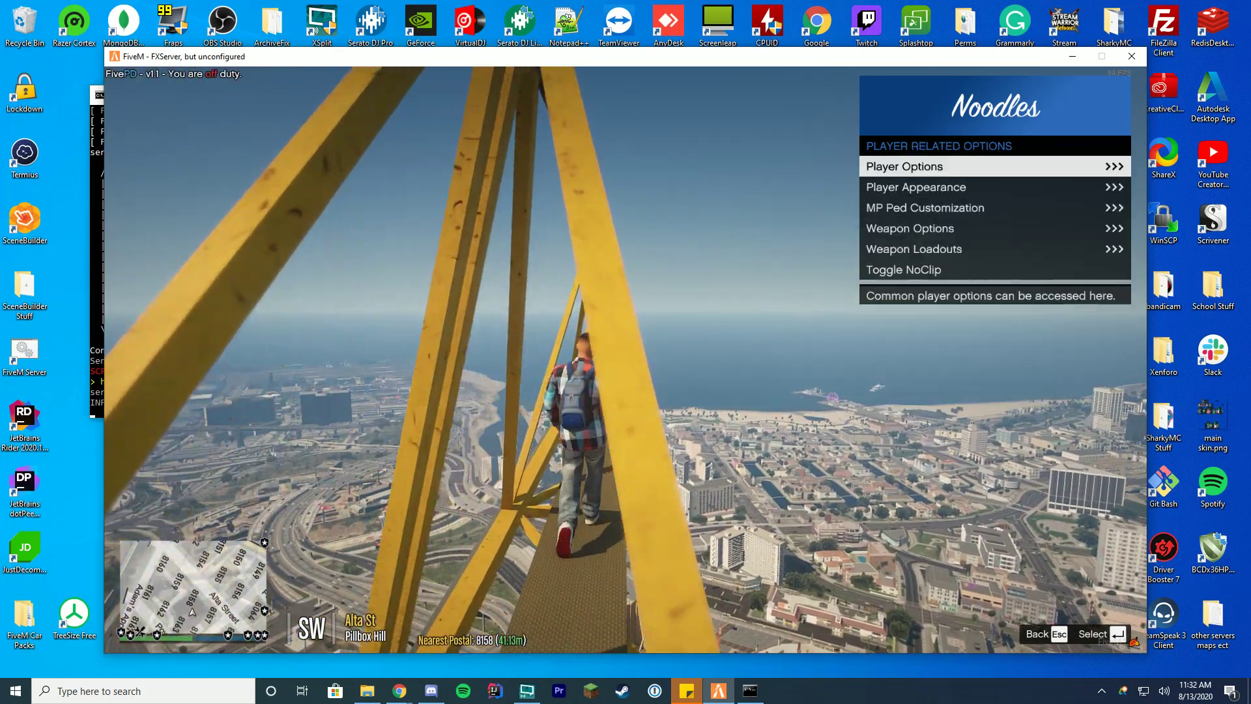
pyautogui.press('Down')
pyautogui.press('Return')
pyautogui.press('Down')
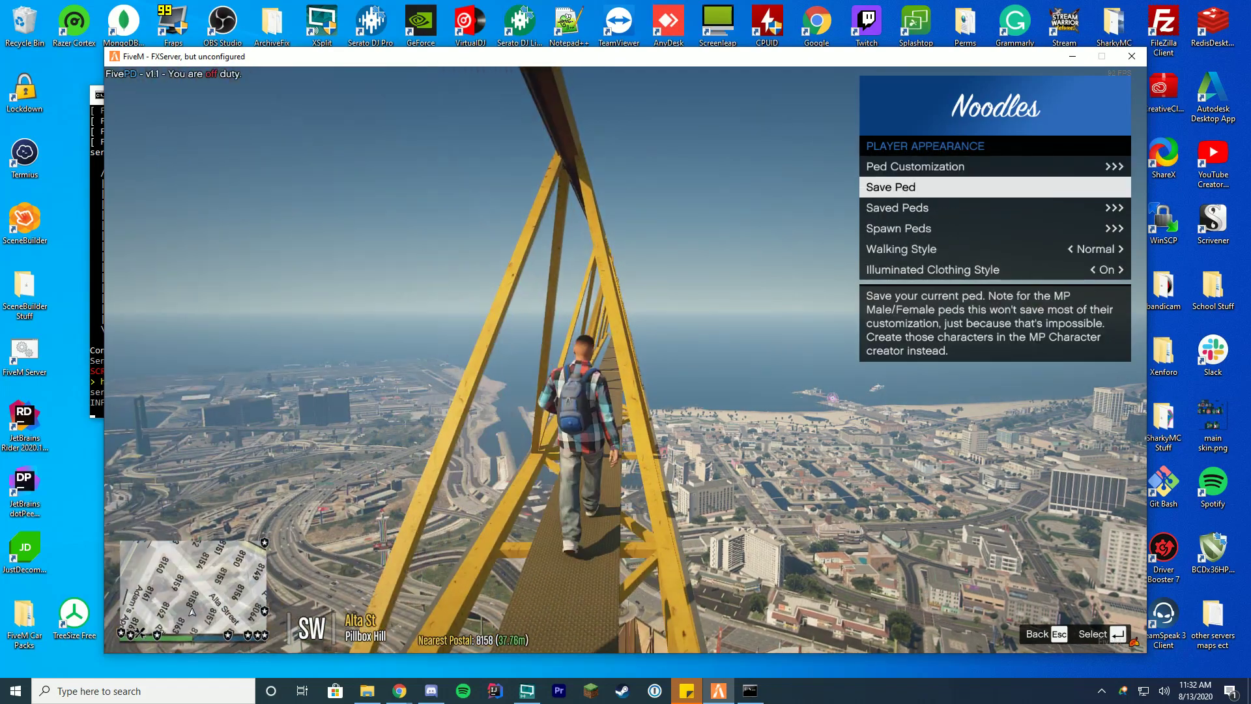
pyautogui.press('Return')
pyautogui.press('Down')
pyautogui.press('Down')
pyautogui.press('Down')
pyautogui.press('Down')
pyautogui.press('Down')
pyautogui.press('Down')
pyautogui.press('Down')
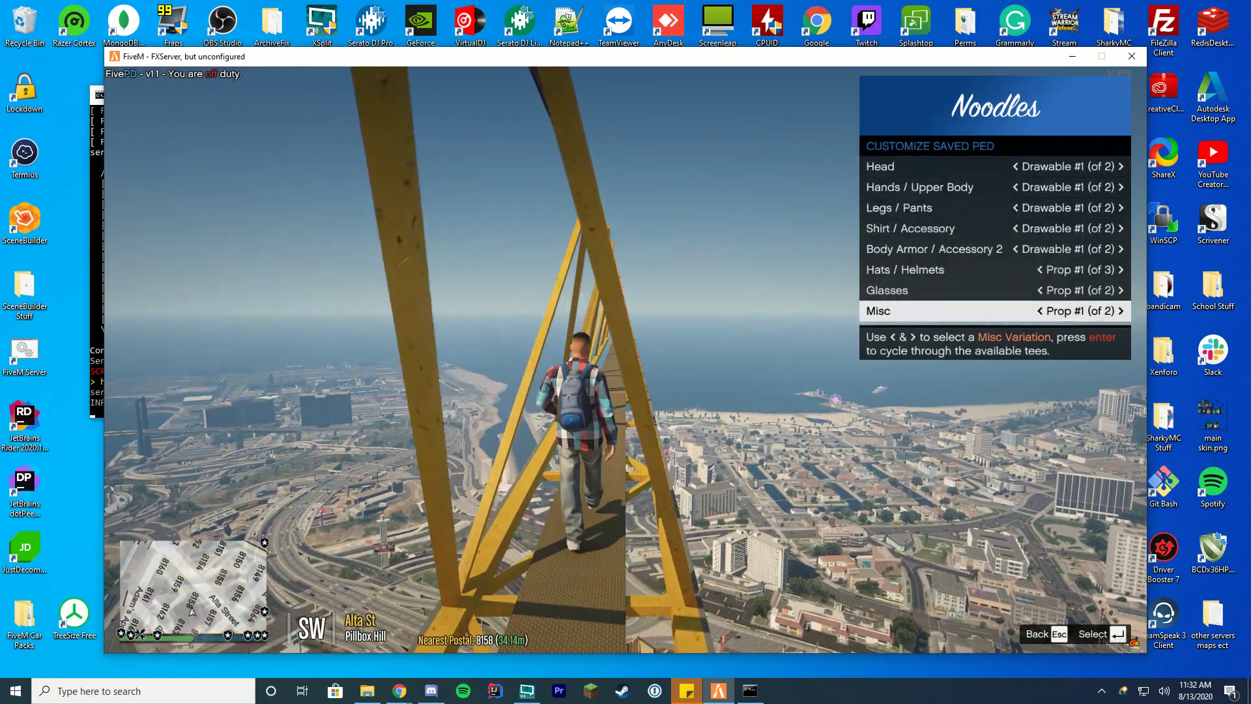
pyautogui.press('Escape')
pyautogui.press('Escape')
pyautogui.press('Down')
pyautogui.press('Escape')
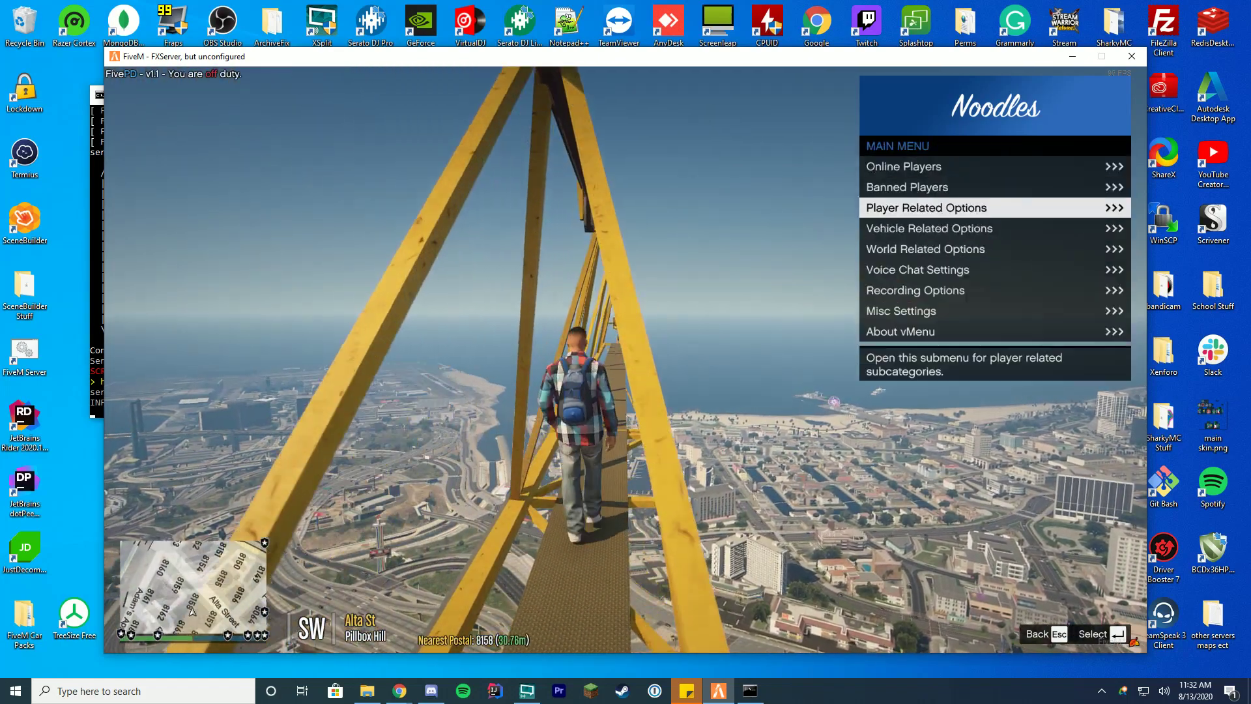
pyautogui.press('Down')
pyautogui.press('Down')
pyautogui.press('Down')
pyautogui.press('Return')
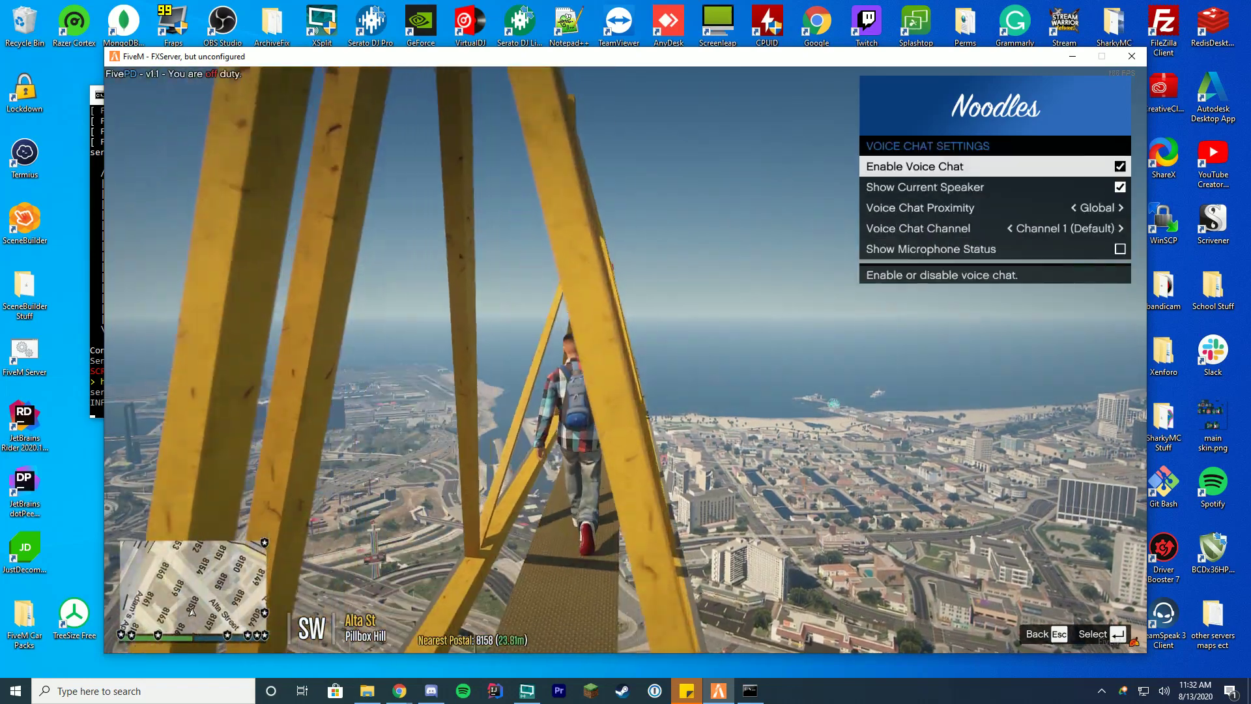
pyautogui.press('Escape')
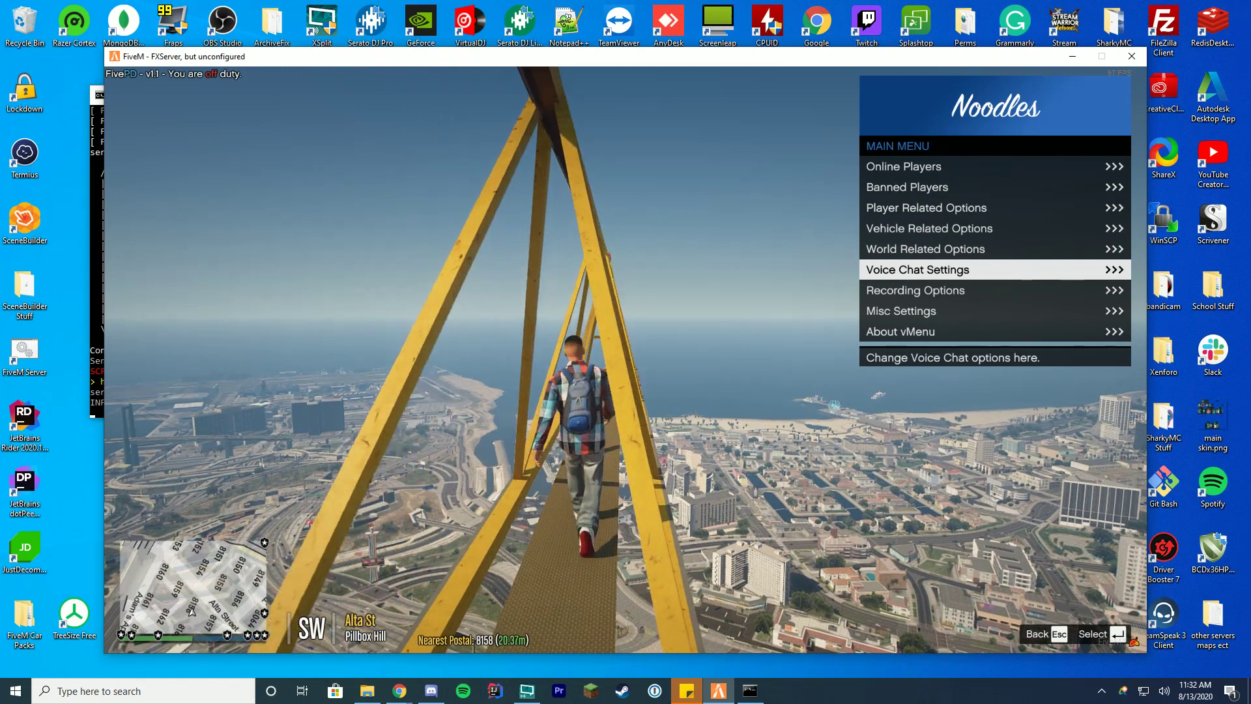
pyautogui.press('Down')
pyautogui.press('Return')
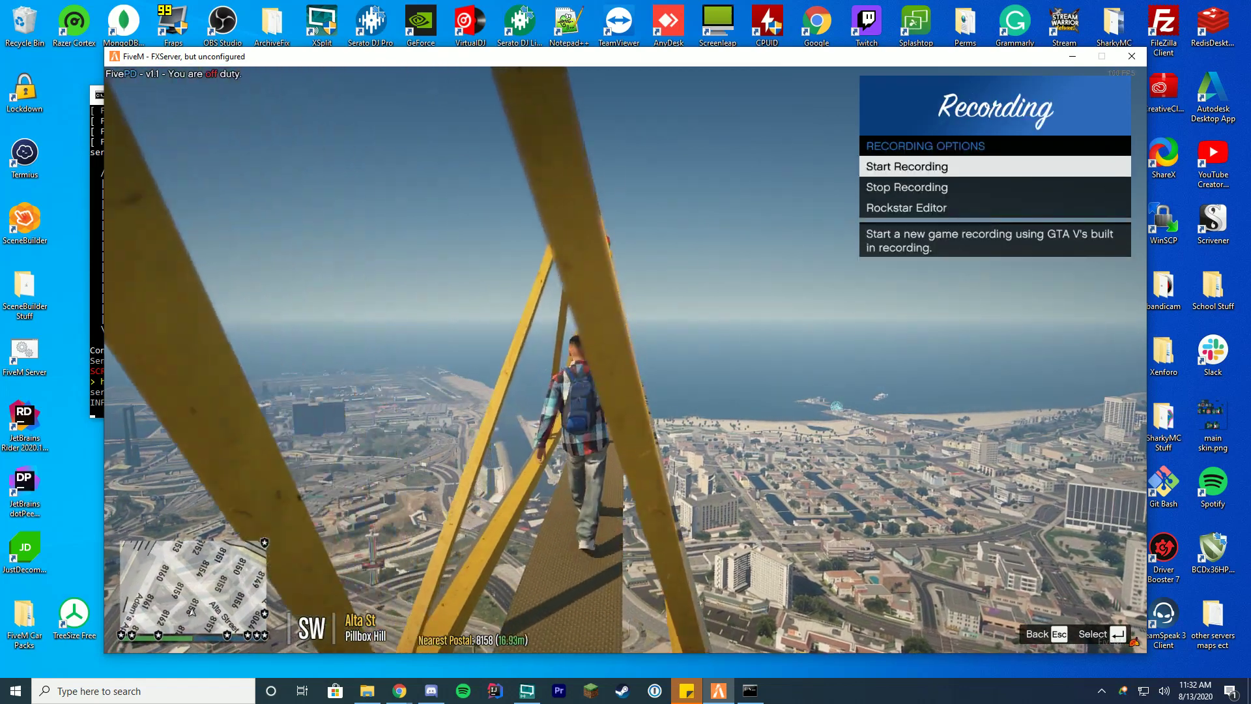
pyautogui.press('Escape')
pyautogui.press('Down')
pyautogui.press('Return')
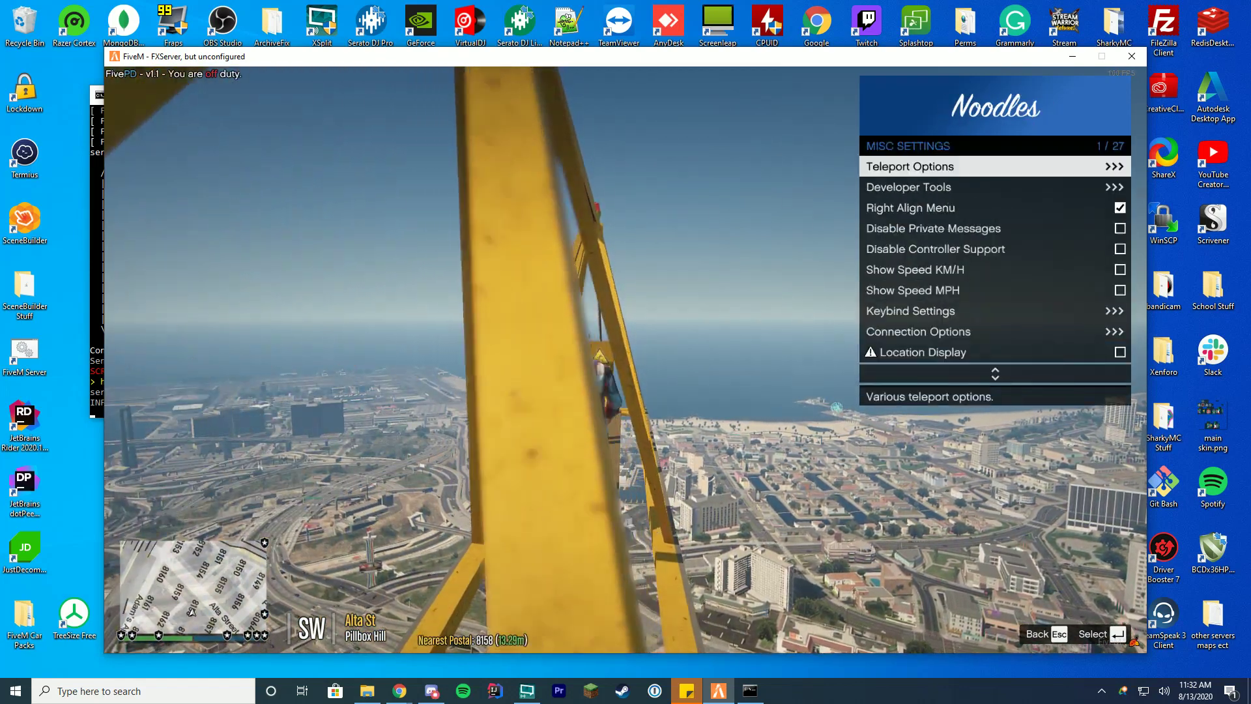
pyautogui.press('Down')
pyautogui.press('Return')
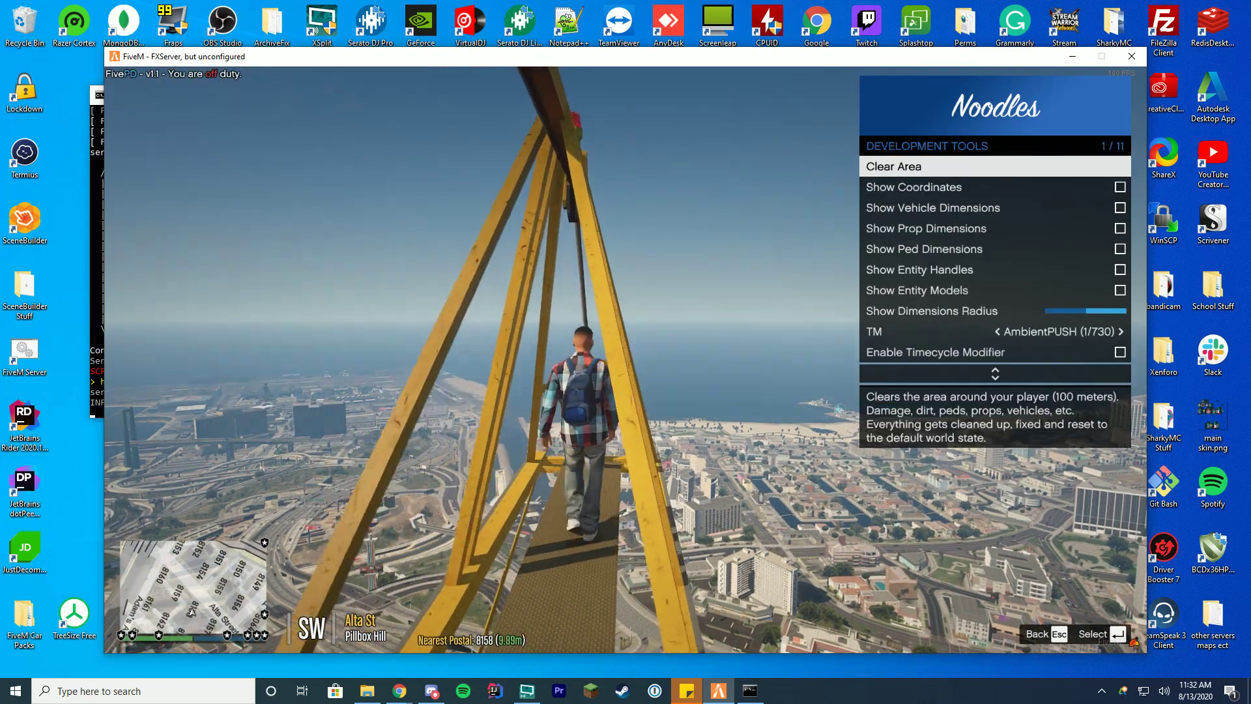
pyautogui.press('Escape')
pyautogui.press('Down')
pyautogui.press('Down')
pyautogui.press('Down')
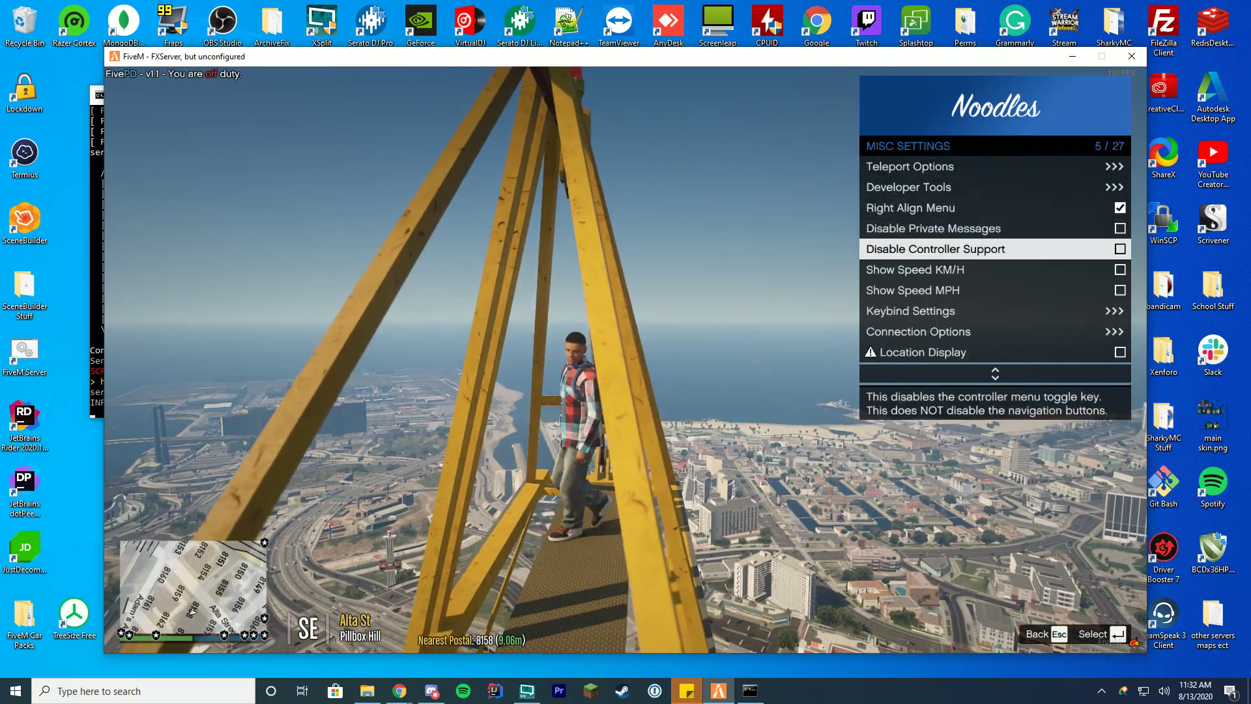
pyautogui.press('Down')
pyautogui.press('Down')
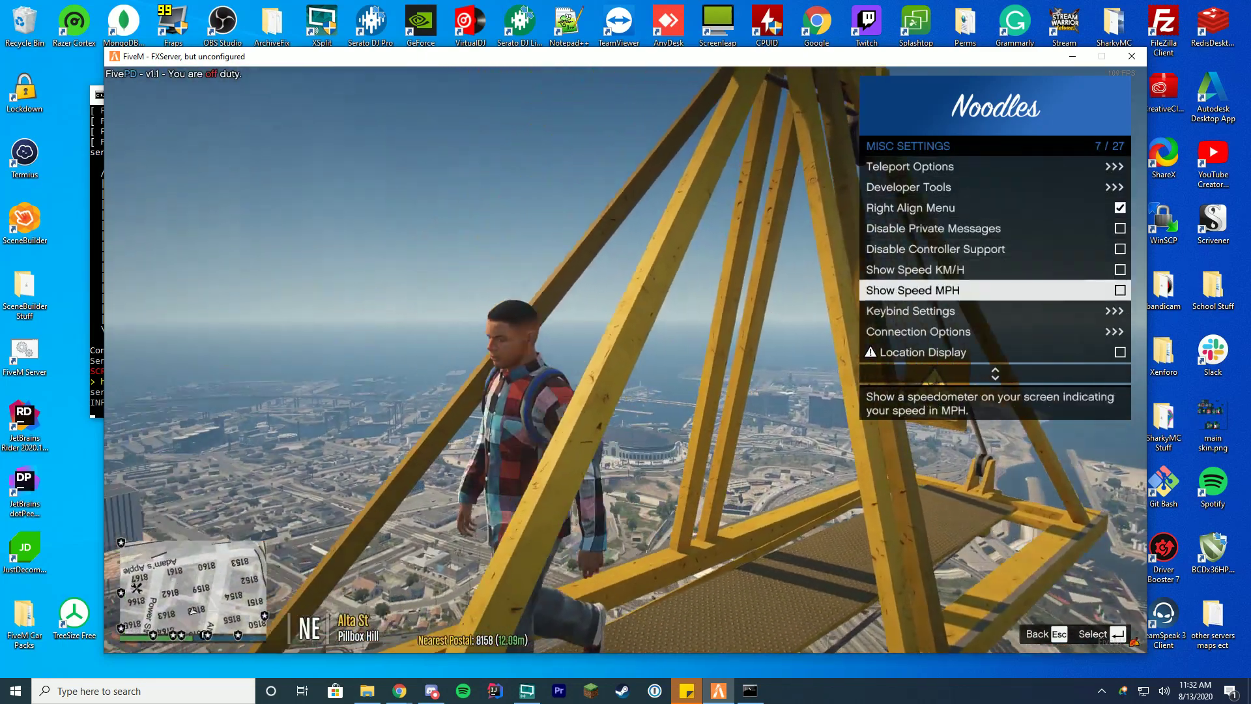
pyautogui.press('Escape')
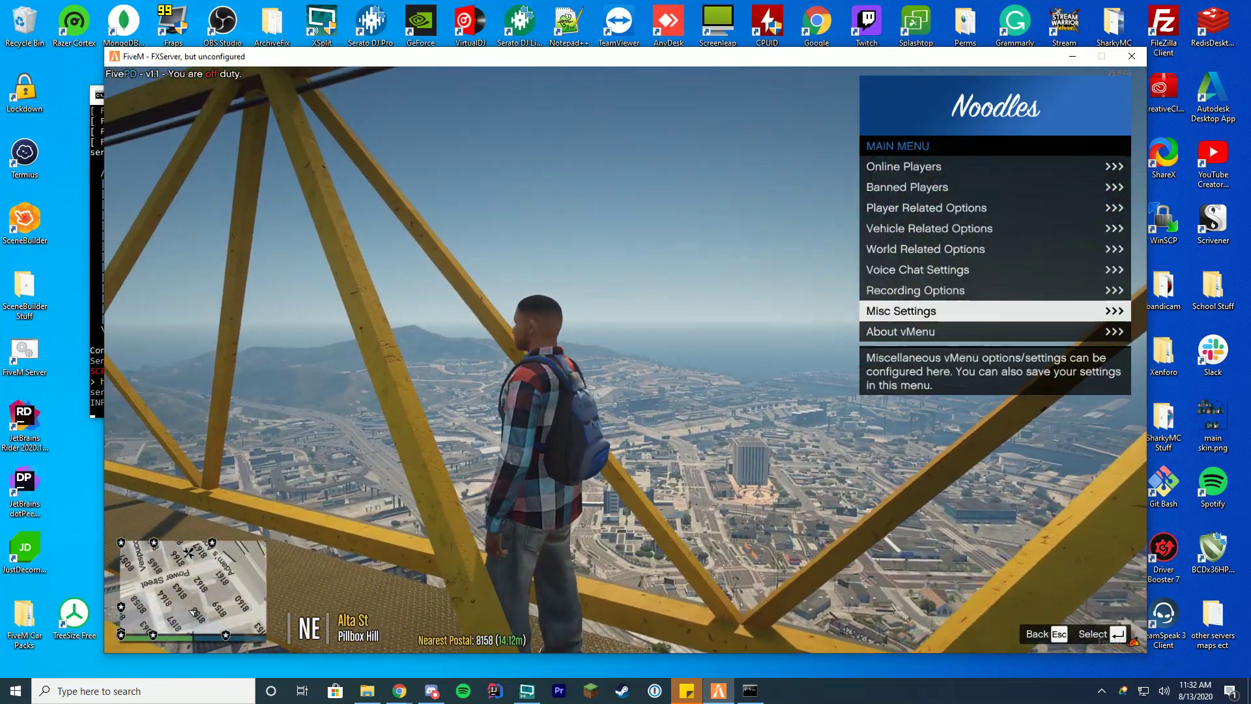
pyautogui.press('Down')
pyautogui.press('Return')
pyautogui.press('Escape')
pyautogui.press('Up')
pyautogui.press('Up')
pyautogui.press('Return')
# Set the in-game time to the Night preset (03:00) via World Related Options > Time Options
pyautogui.press('Escape')
pyautogui.press('Up')
pyautogui.press('Up')
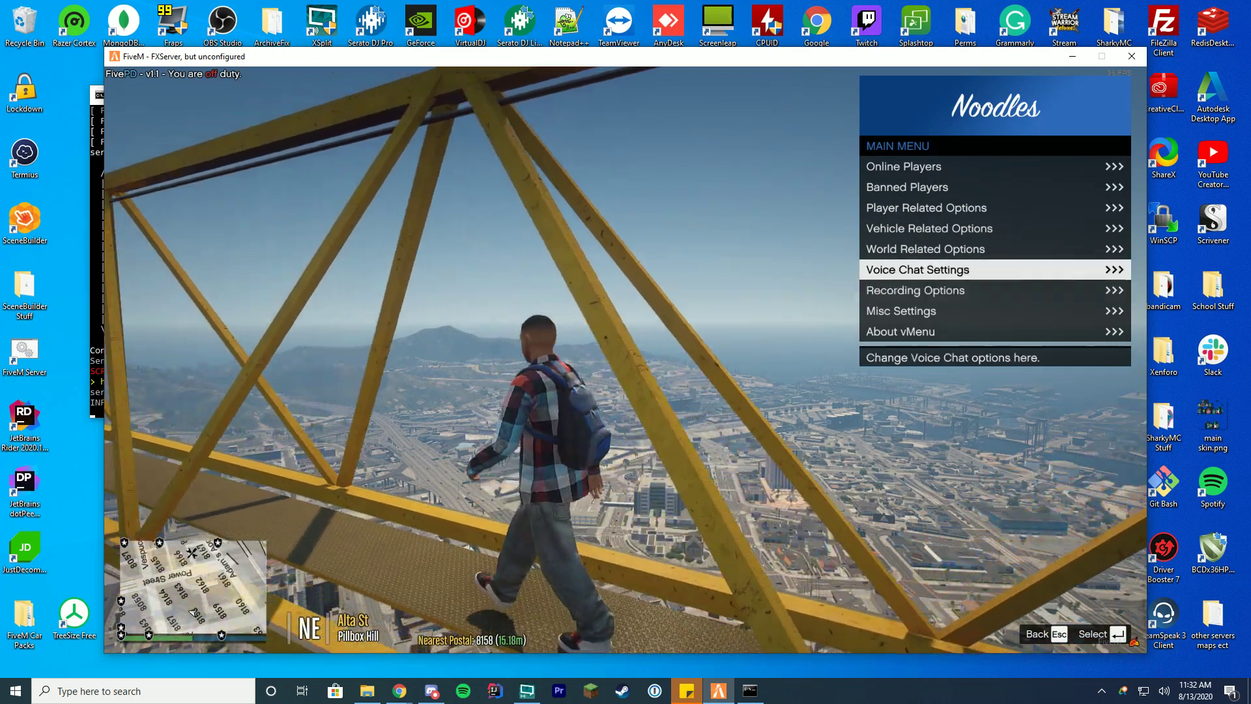
pyautogui.press('Return')
pyautogui.press('Return')
pyautogui.press('Down')
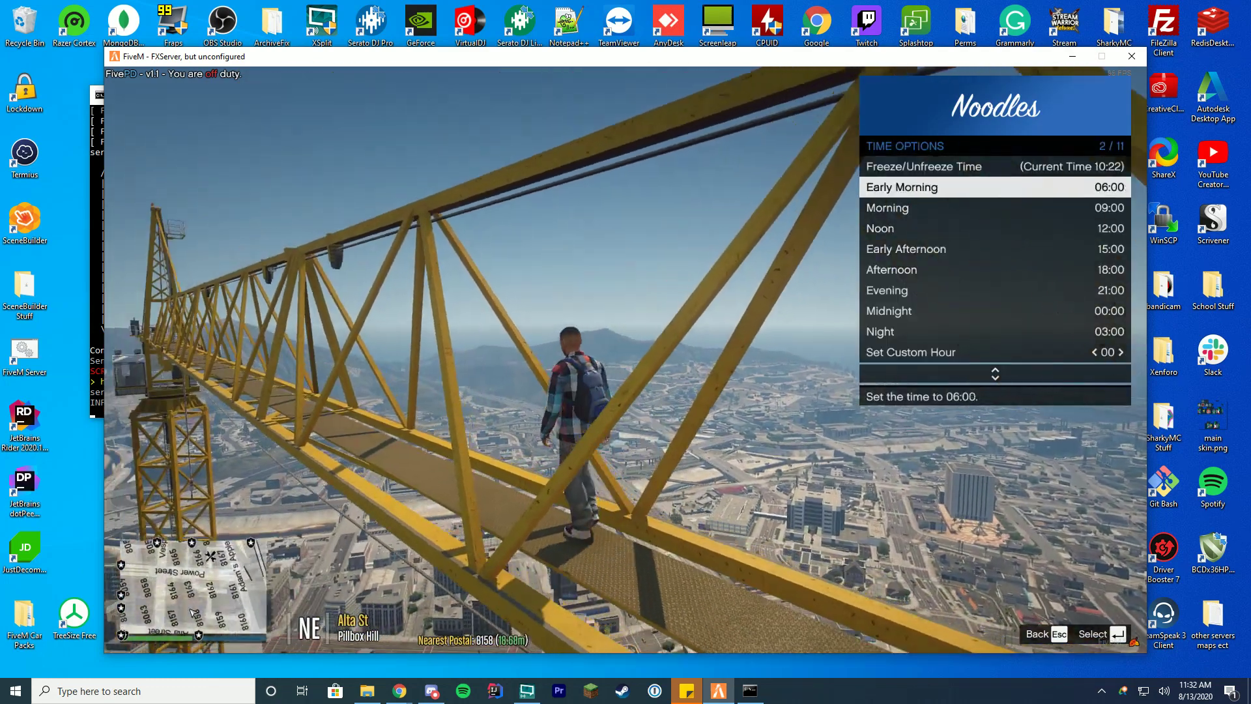
pyautogui.press('Return')
pyautogui.press('Down')
pyautogui.press('Down')
pyautogui.press('Down')
pyautogui.press('Down')
pyautogui.press('Down')
pyautogui.press('Down')
pyautogui.press('Down')
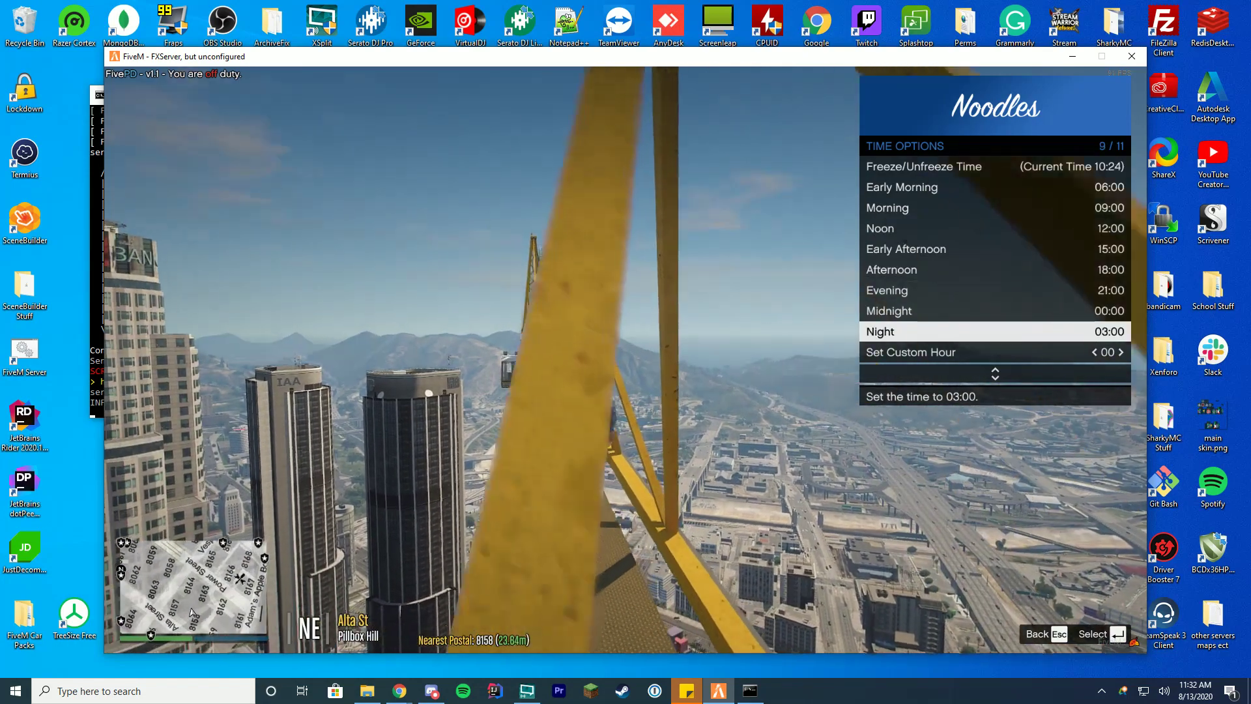
pyautogui.press('Return')
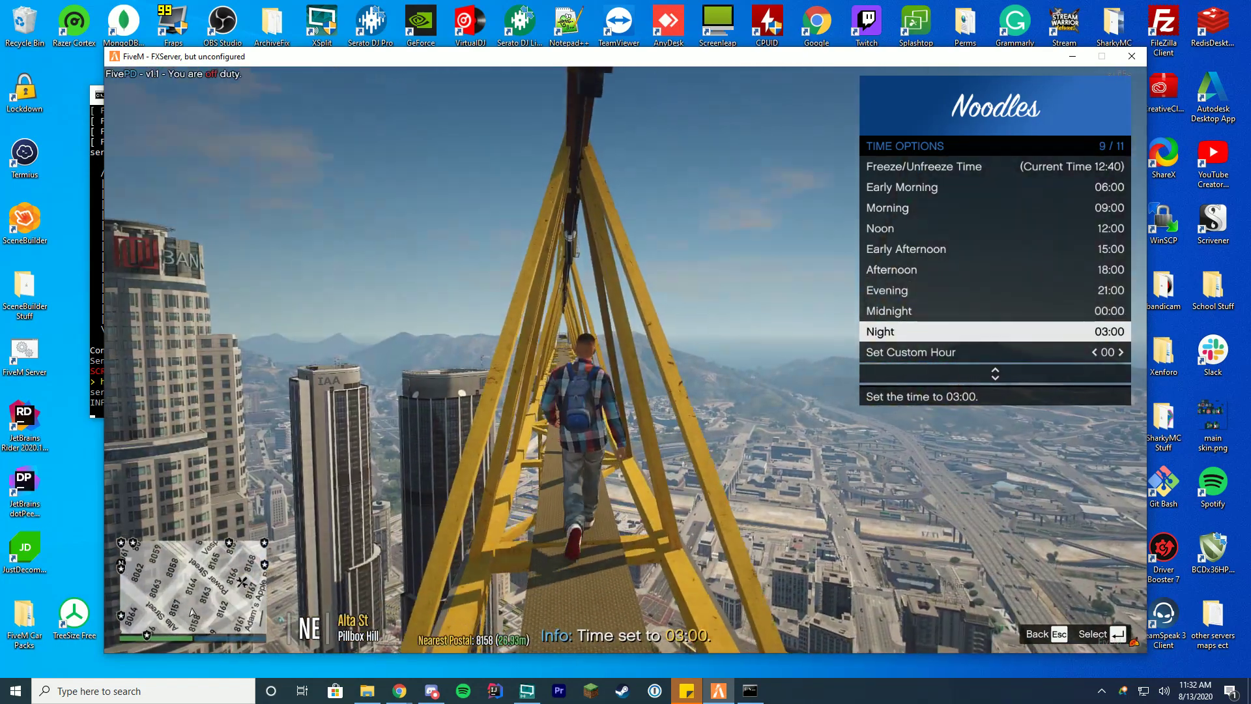
pyautogui.press('Escape')
# Change the weather to Clear in Weather Options
pyautogui.press('Down')
pyautogui.press('Return')
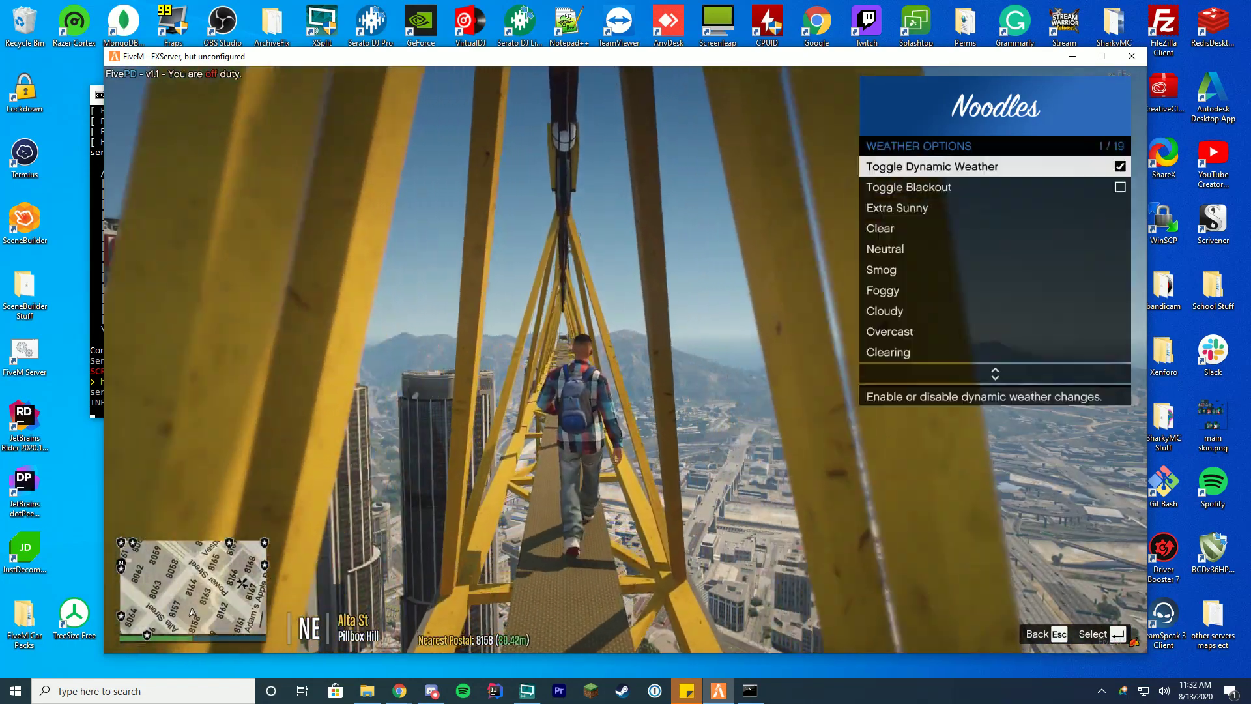
pyautogui.press('Down')
pyautogui.press('Down')
pyautogui.press('Up')
pyautogui.press('Up')
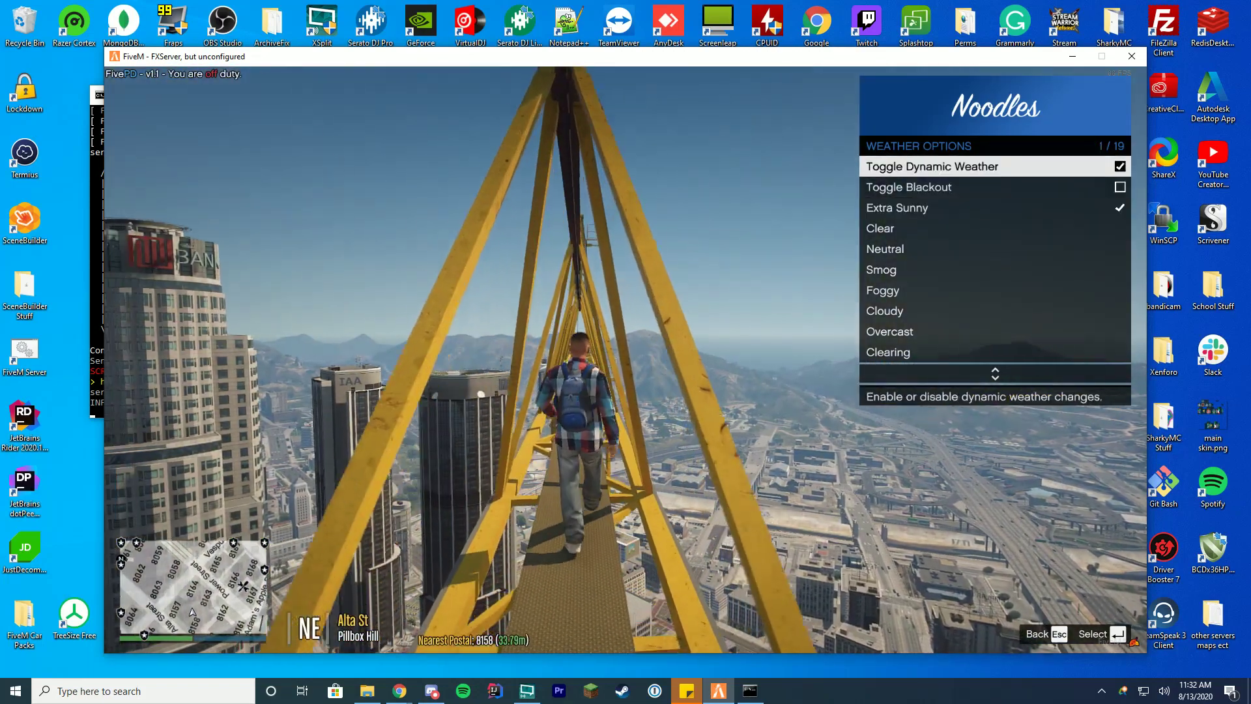
pyautogui.press('Down')
pyautogui.press('Down')
pyautogui.press('Down')
pyautogui.press('Down')
pyautogui.press('Down')
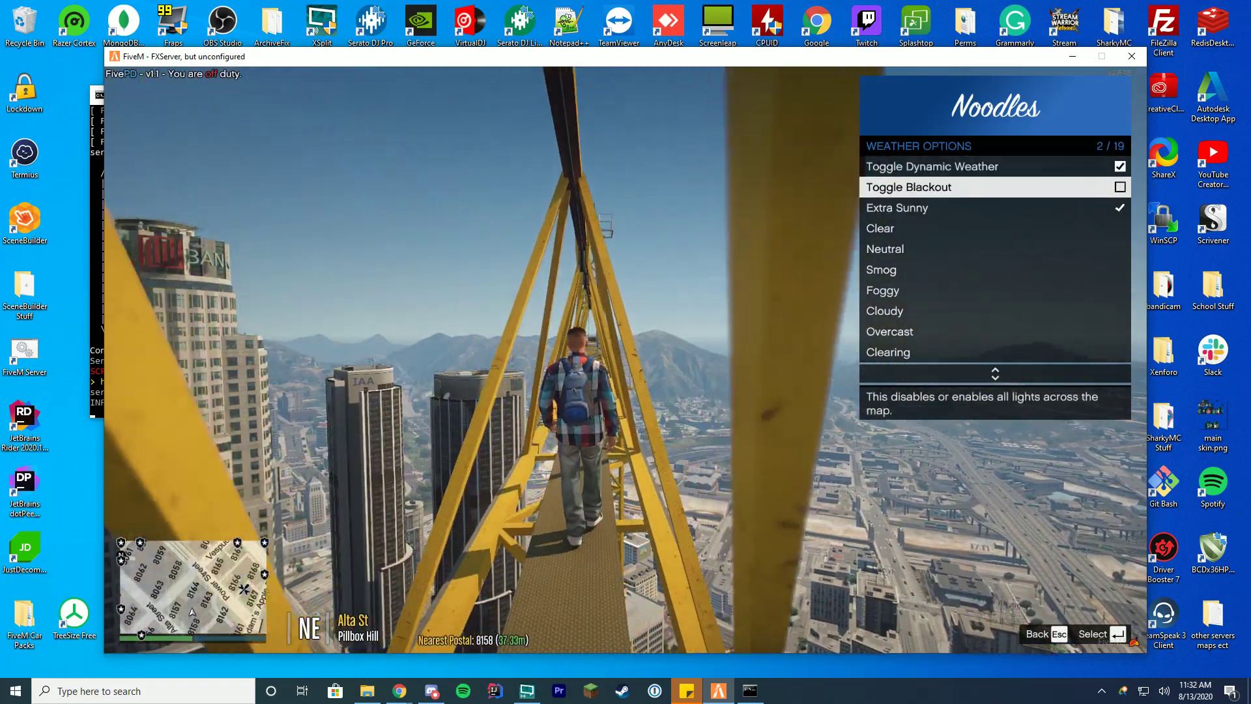
pyautogui.press('Up')
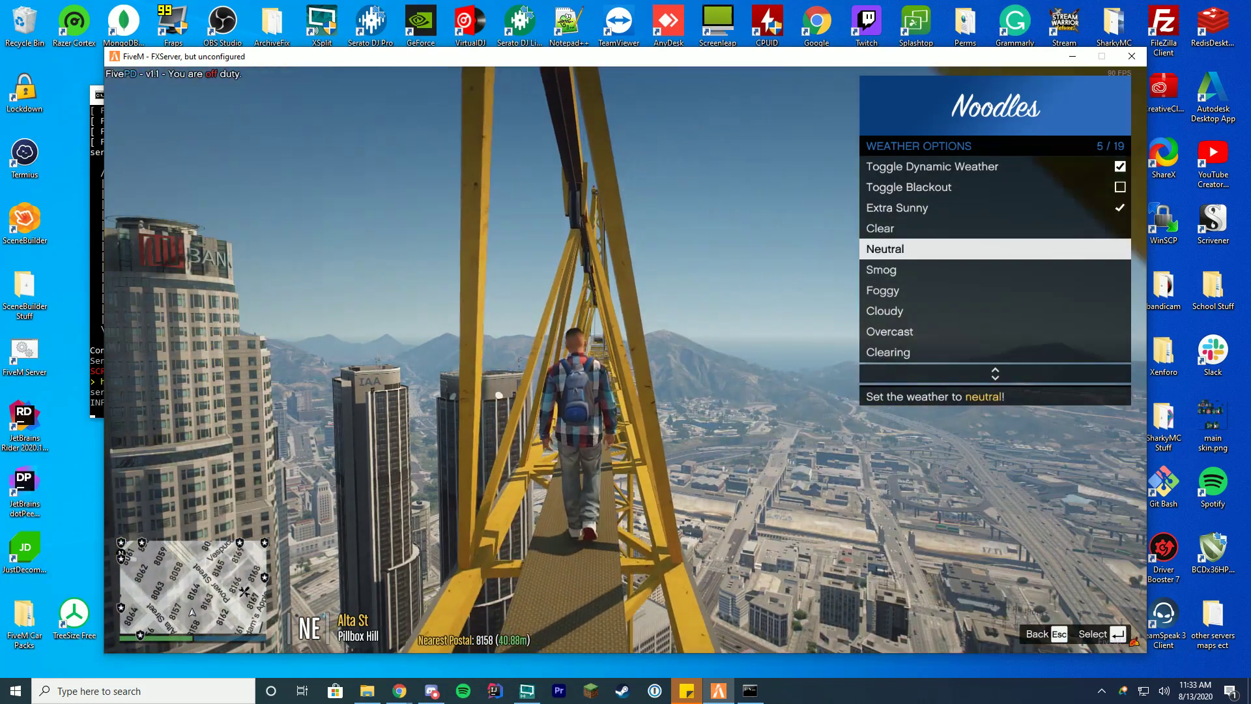
pyautogui.press('Up')
pyautogui.press('Return')
pyautogui.press('Escape')
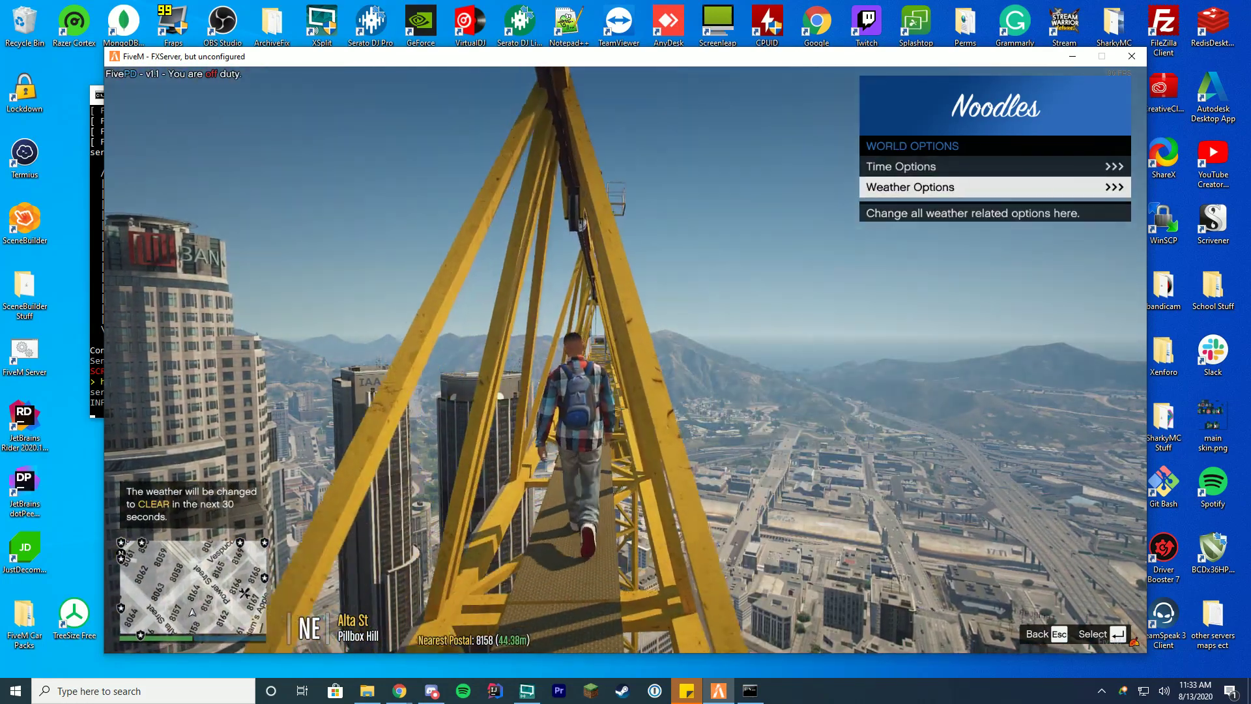
# Browse vMenu's Vehicle Related Options: Personal Vehicle, Saved Vehicles and Vehicle Spawner
pyautogui.press('Escape')
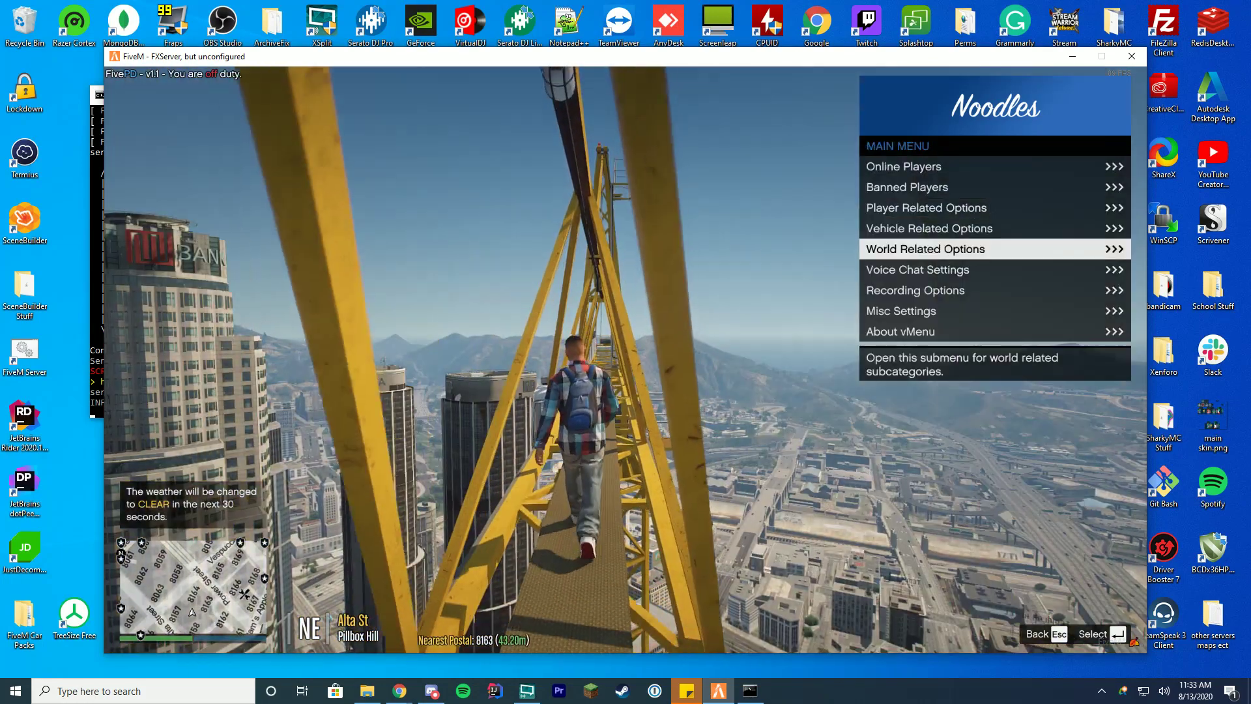
pyautogui.press('Up')
pyautogui.press('Return')
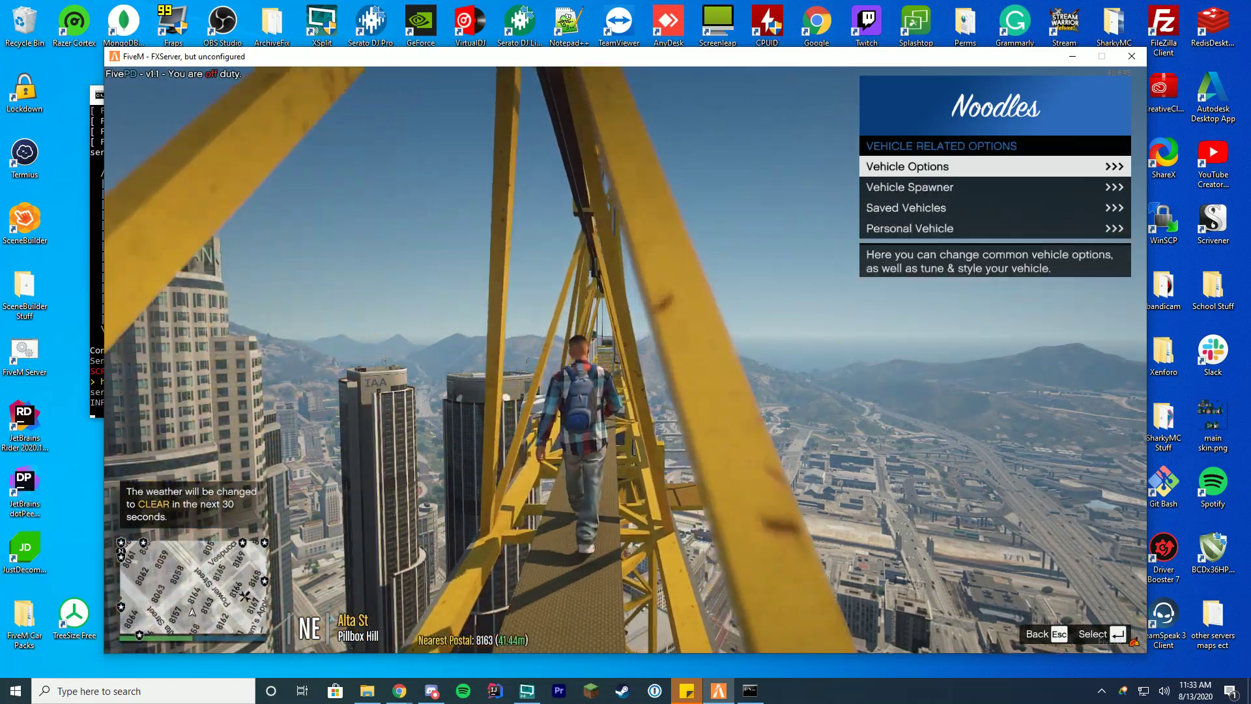
pyautogui.press('Down')
pyautogui.press('Down')
pyautogui.press('Down')
pyautogui.press('Return')
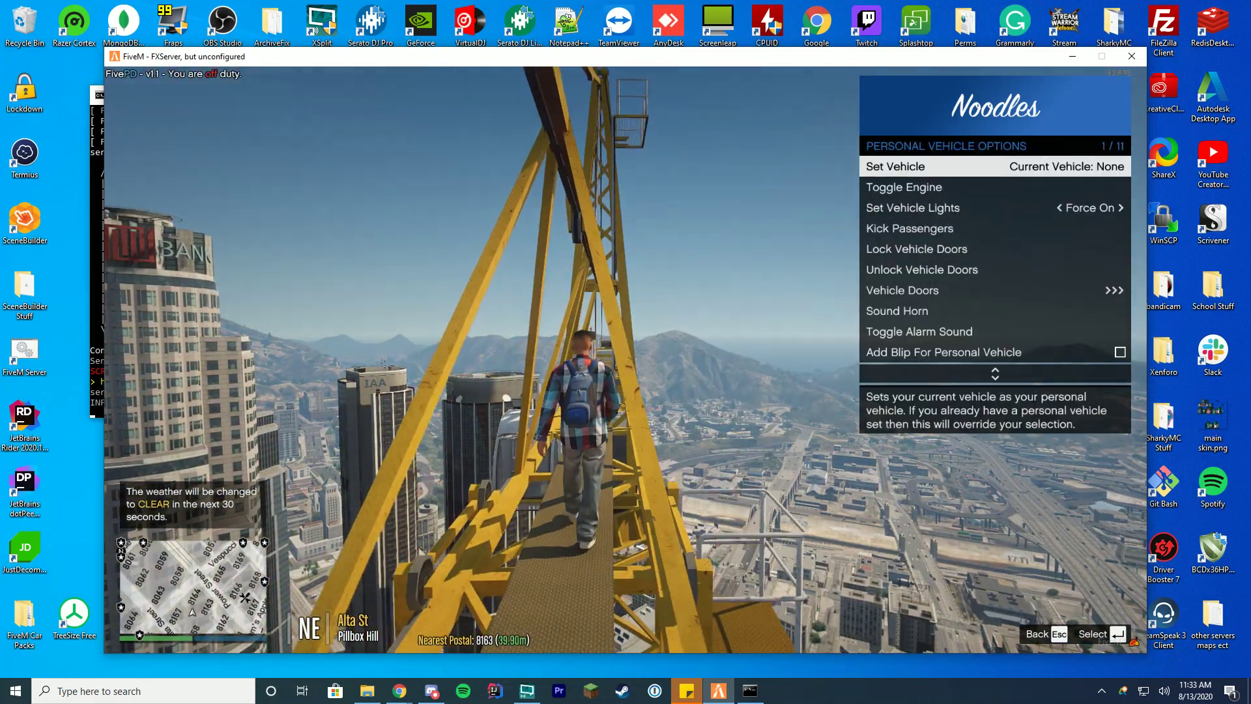
pyautogui.press('Down')
pyautogui.press('Down')
pyautogui.press('Down')
pyautogui.press('Down')
pyautogui.press('Down')
pyautogui.press('Down')
pyautogui.press('Down')
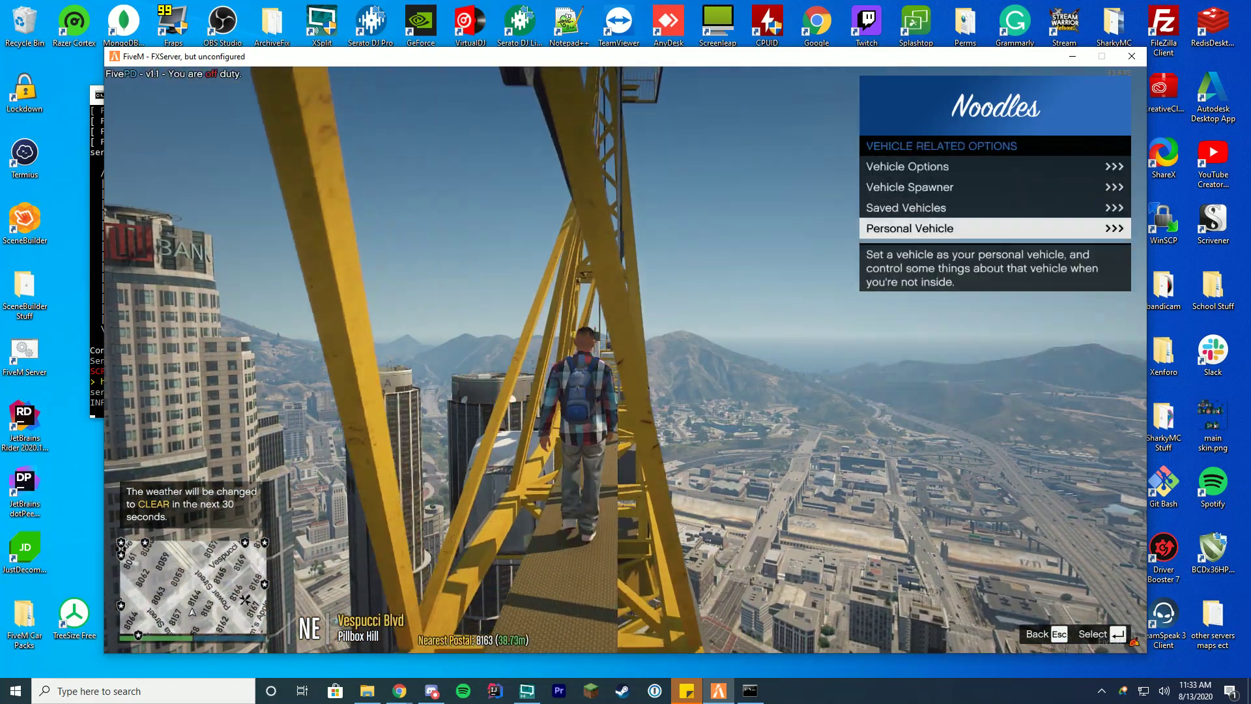
pyautogui.press('Up')
pyautogui.press('Return')
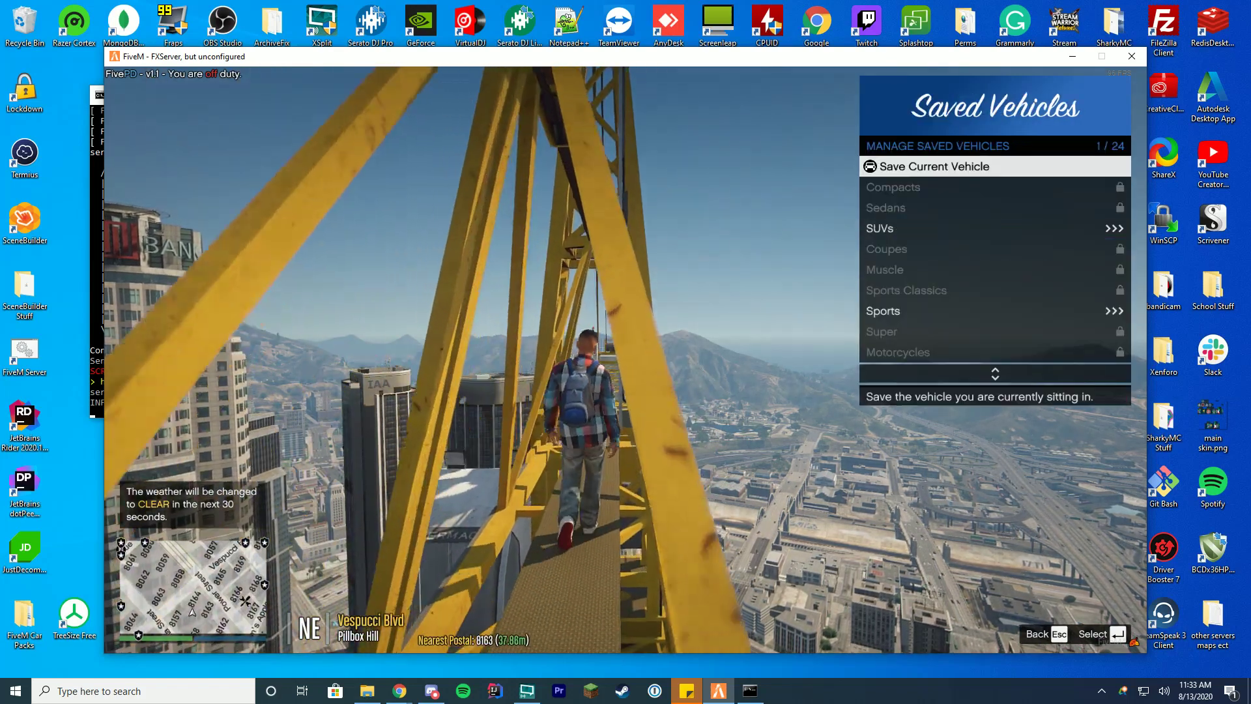
pyautogui.press('Down')
pyautogui.press('Escape')
pyautogui.press('Up')
pyautogui.press('Return')
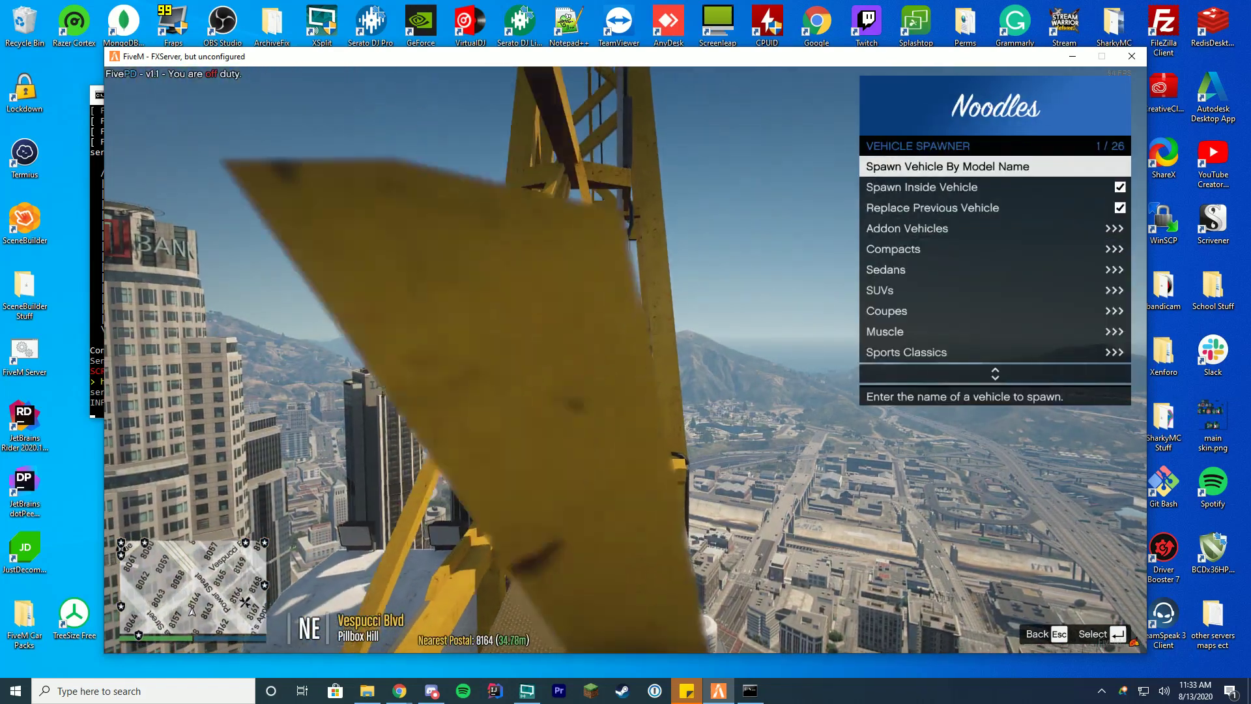
pyautogui.press('Escape')
# Teleport to Example Location on the Elysian Island docks, close vMenu and walk around
pyautogui.press('Up')
pyautogui.press('Down')
pyautogui.press('Down')
pyautogui.press('Down')
pyautogui.press('Down')
pyautogui.press('Down')
pyautogui.press('Return')
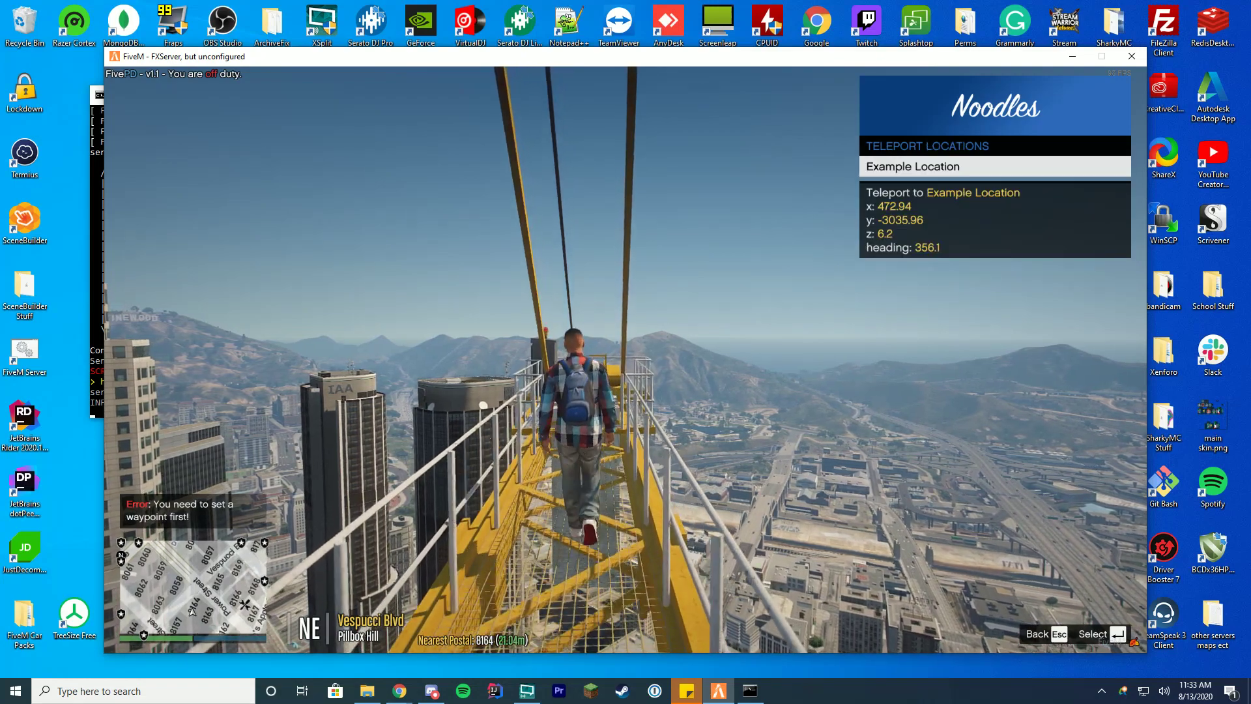
pyautogui.press('Return')
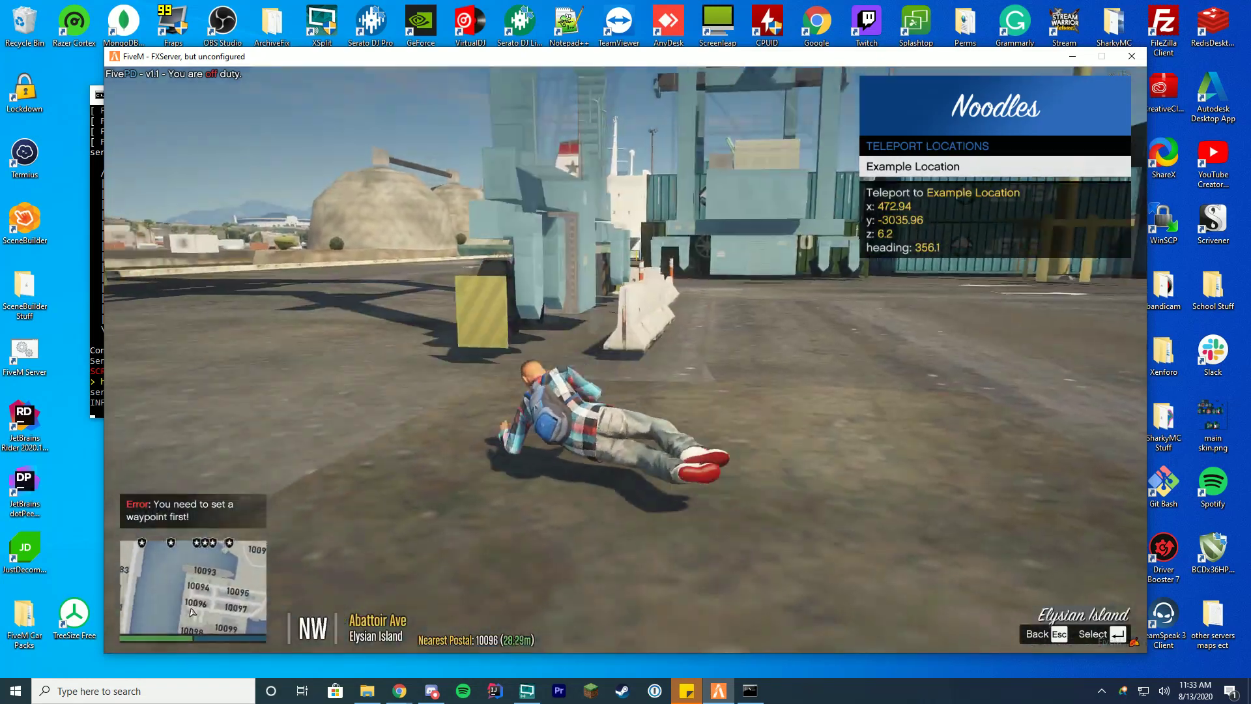
pyautogui.press('Escape')
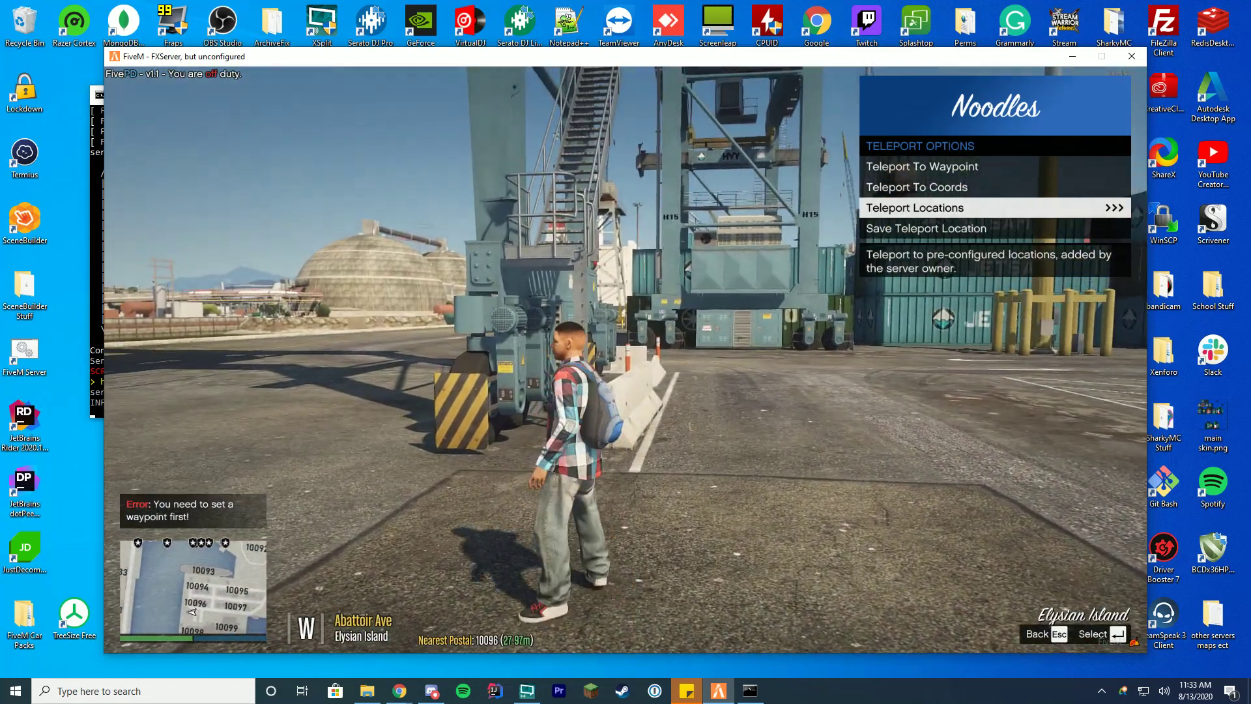
pyautogui.press('Escape')
pyautogui.press('Escape')
pyautogui.press('Escape')
pyautogui.press('w')
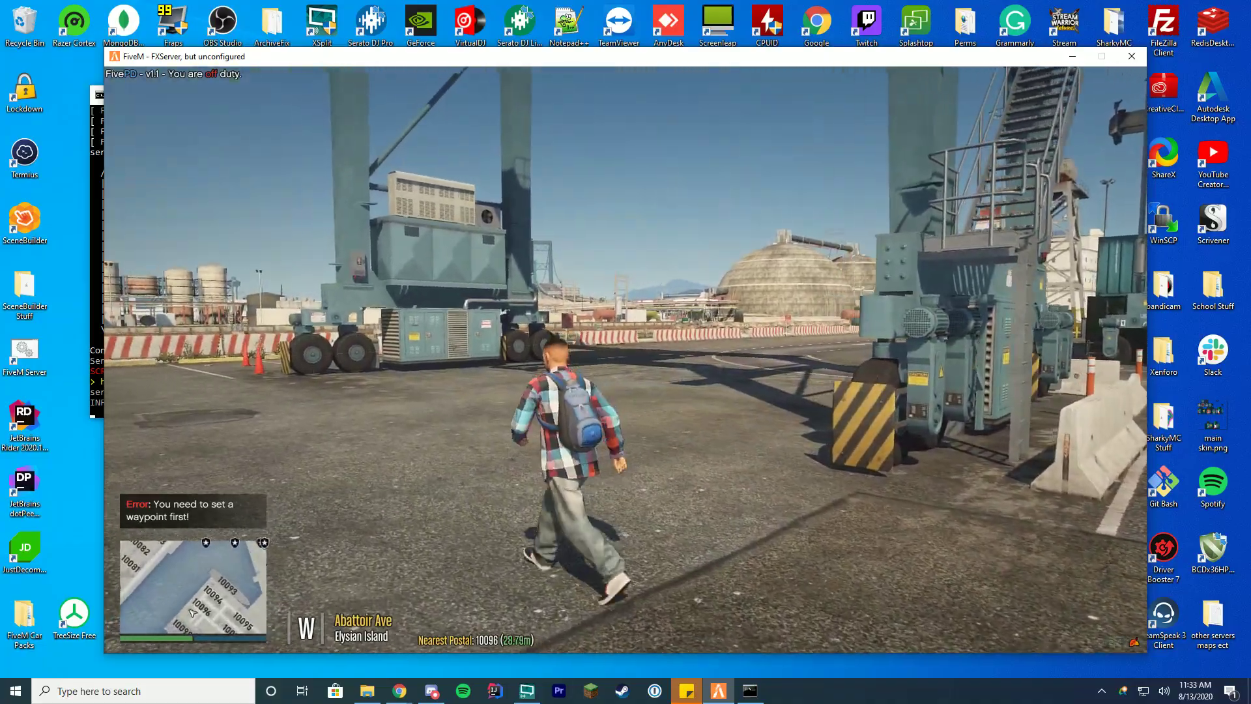
pyautogui.press('s')
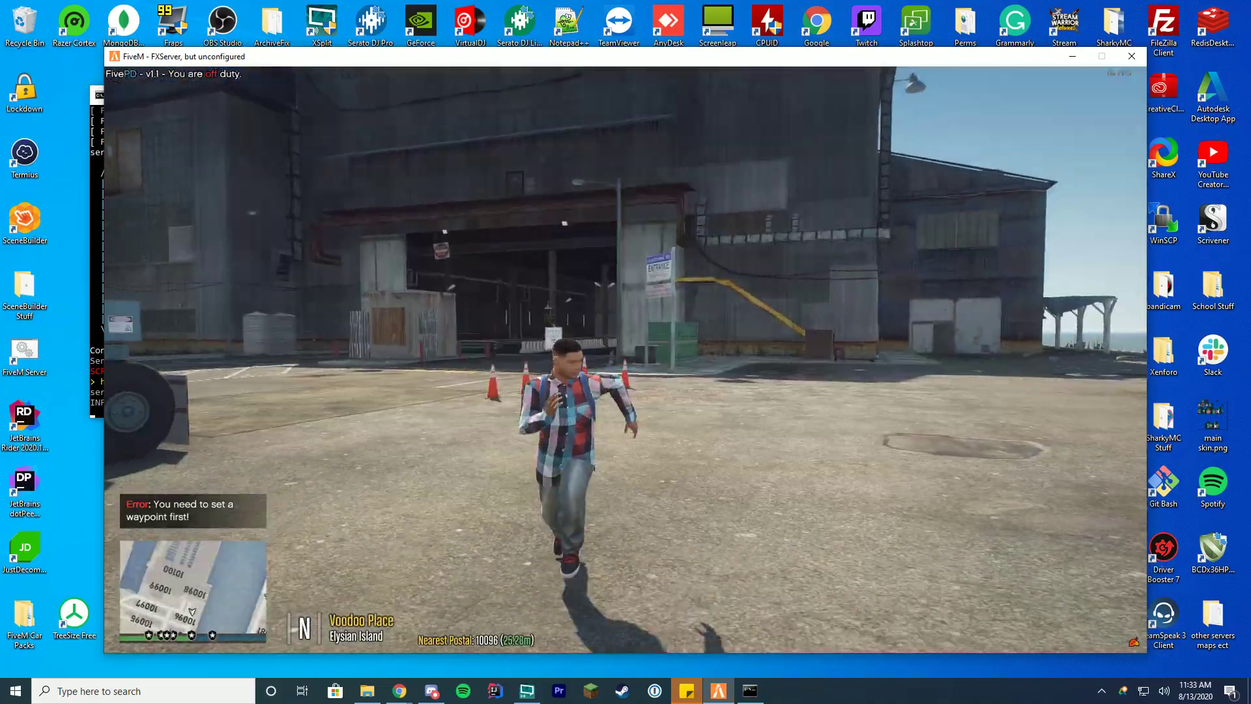
pyautogui.press('a')
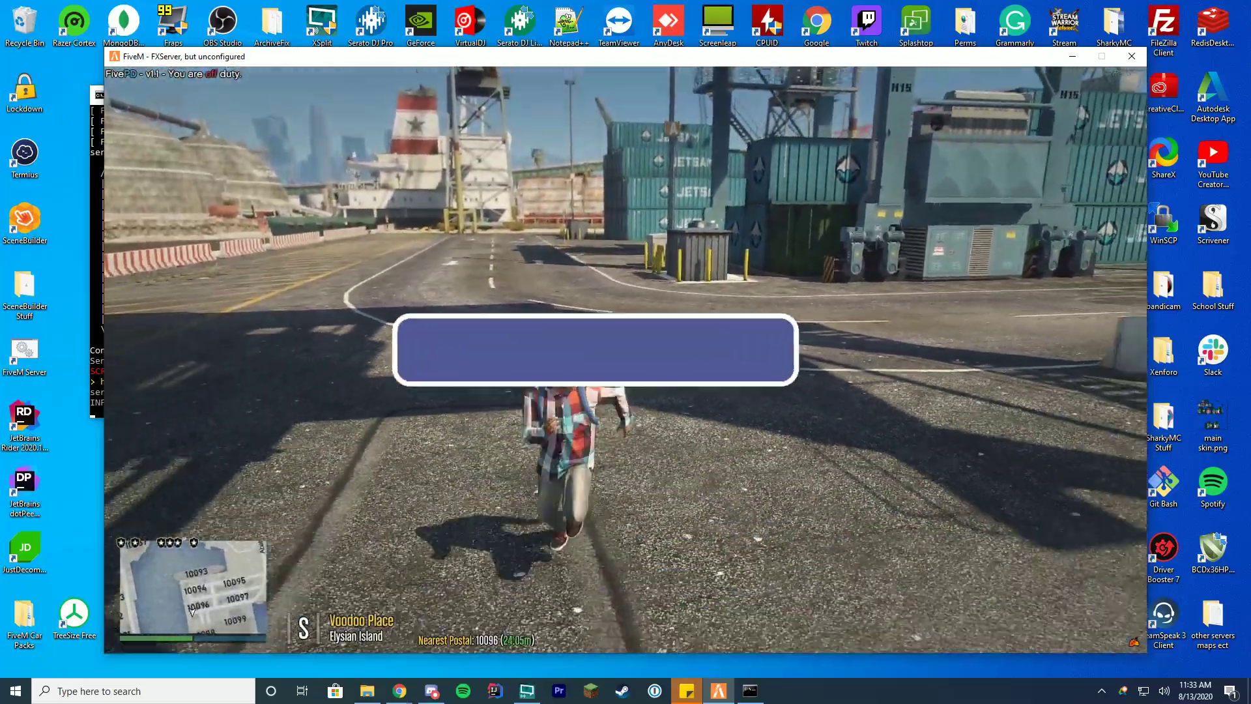
pyautogui.press('w')
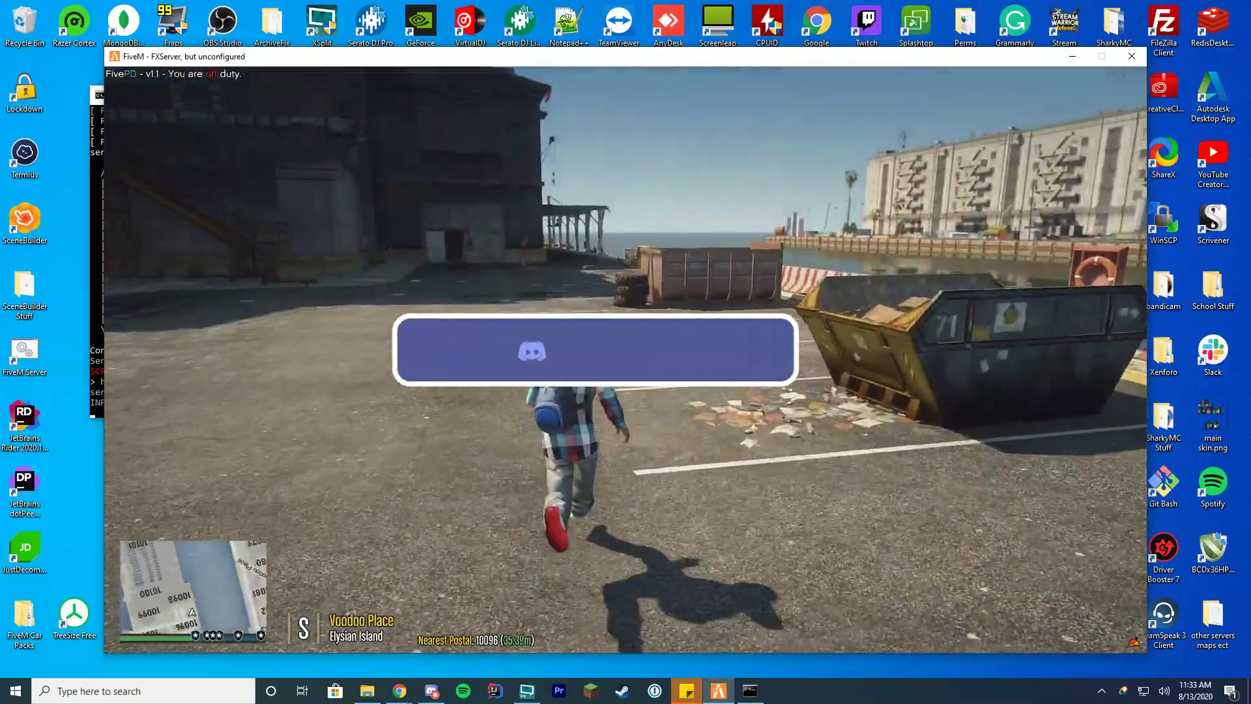
pyautogui.press('d')
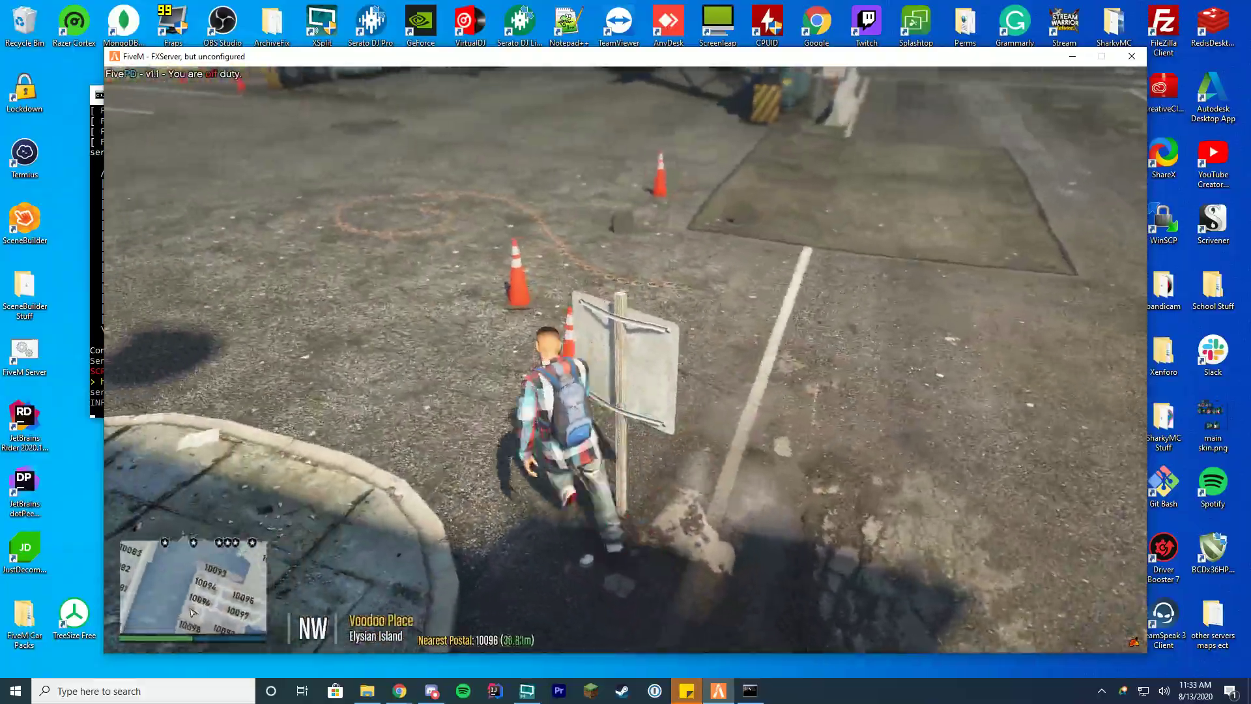
pyautogui.press('w')
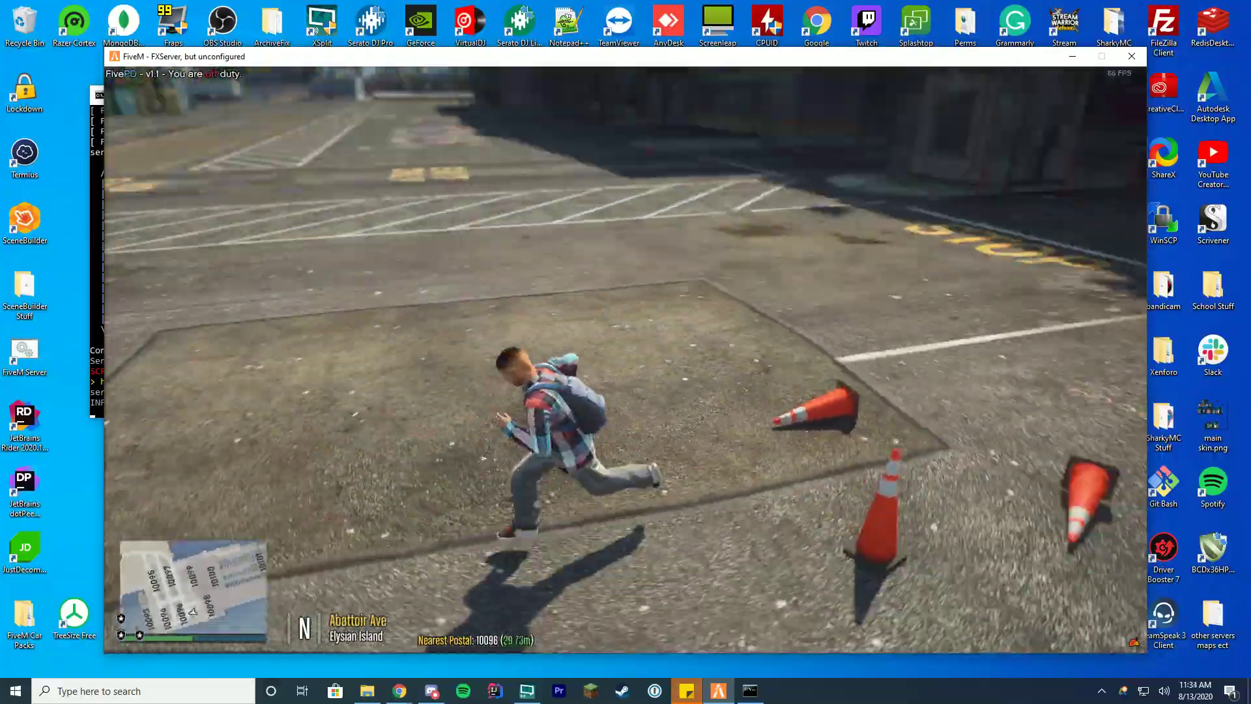
pyautogui.press('w')
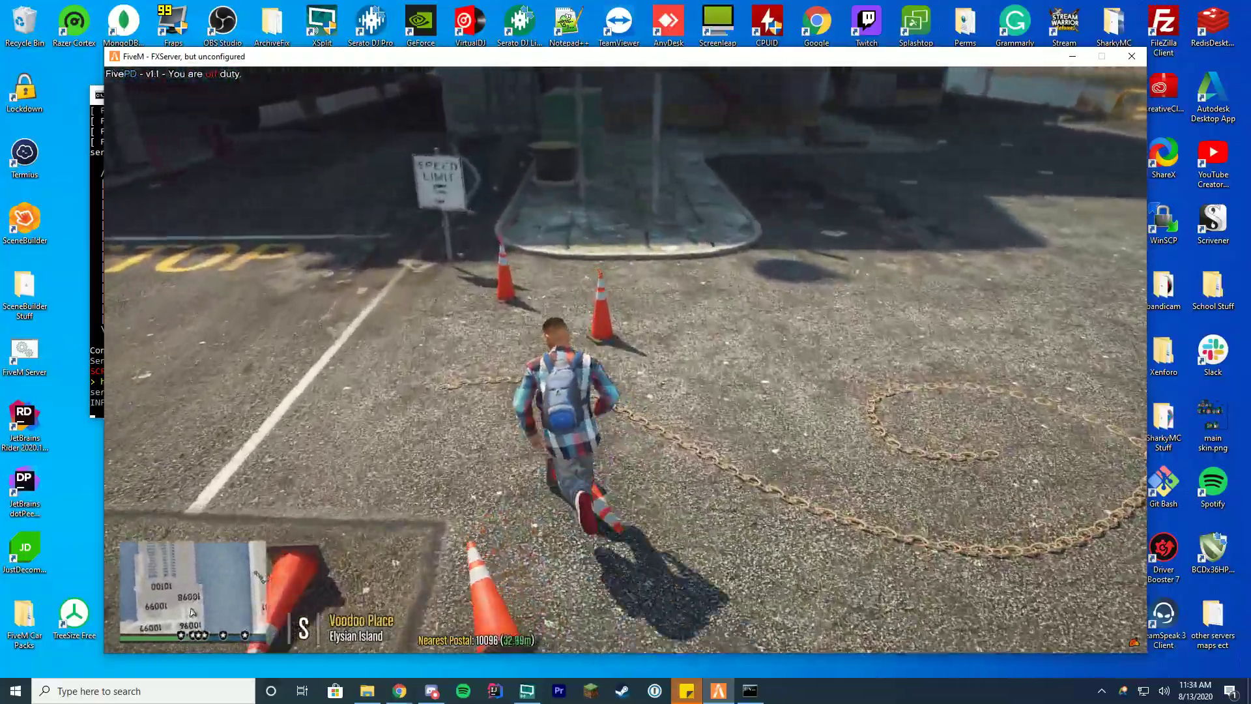
pyautogui.press('w')
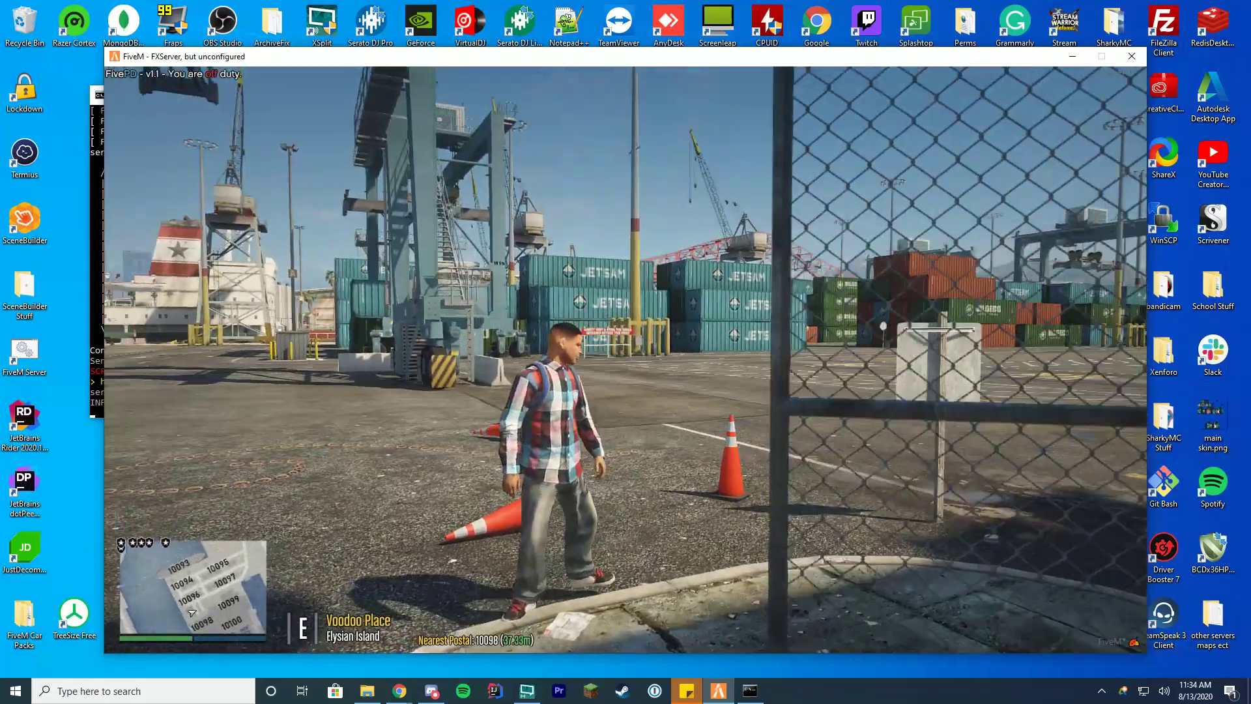